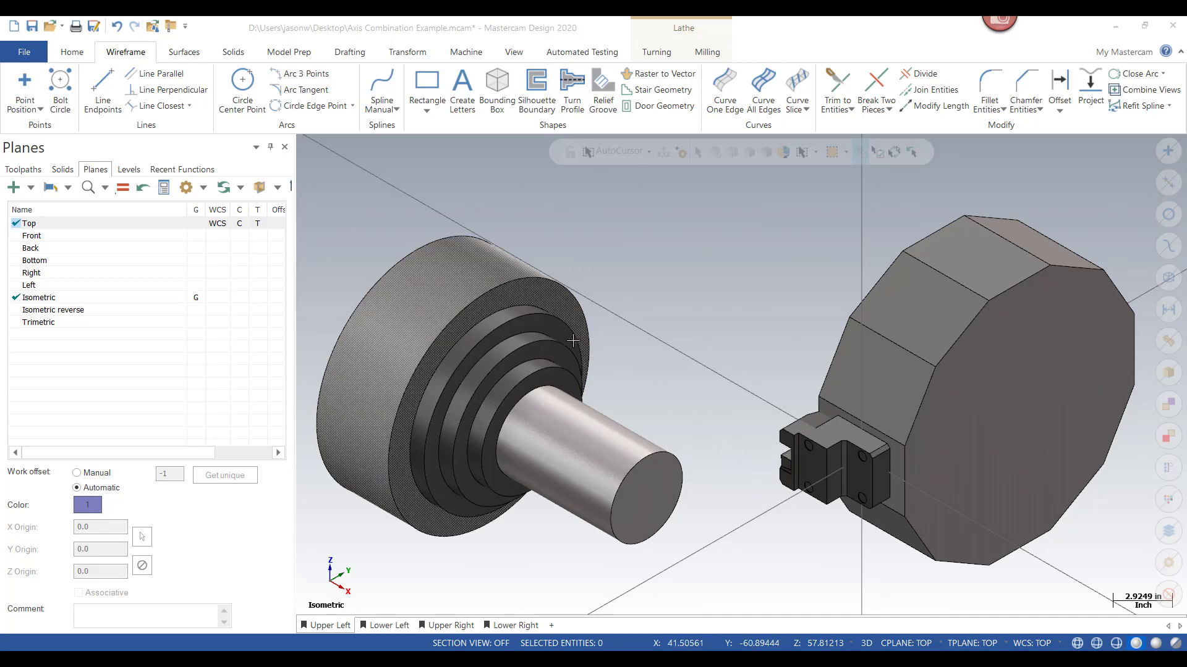
# - View the chuck and turret model from the top in the Upper Left, Upper Right, Lower Left and Lower Right viewsheets
pyautogui.rightClick(709, 345)
pyautogui.click(754, 416)
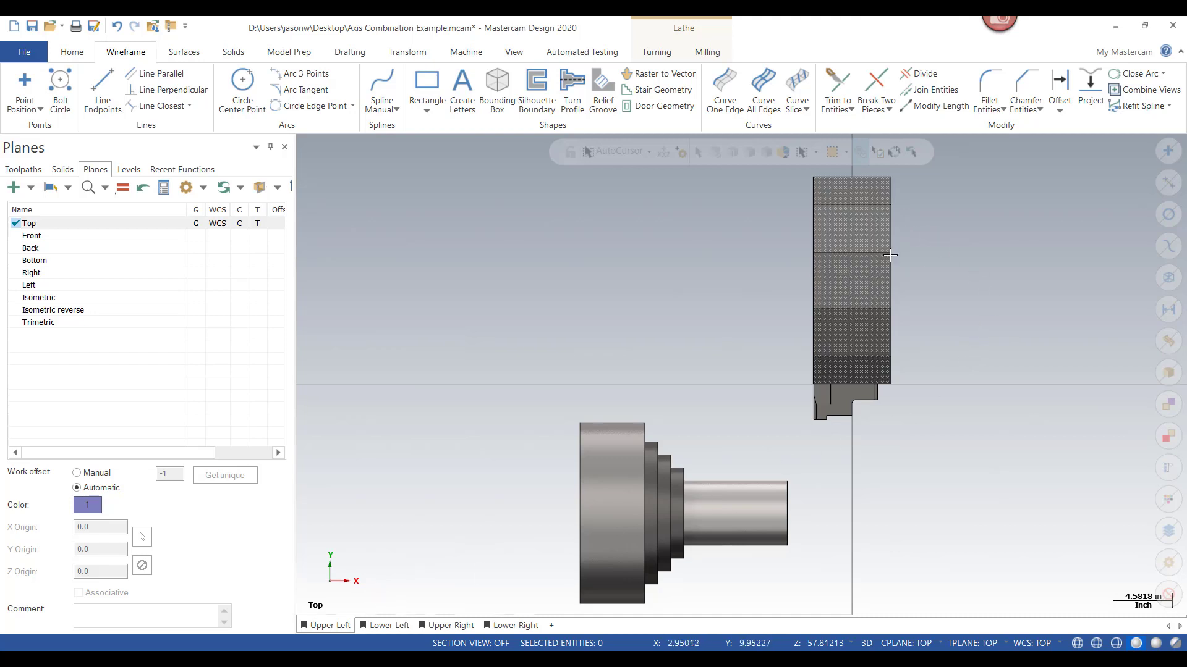
pyautogui.click(452, 625)
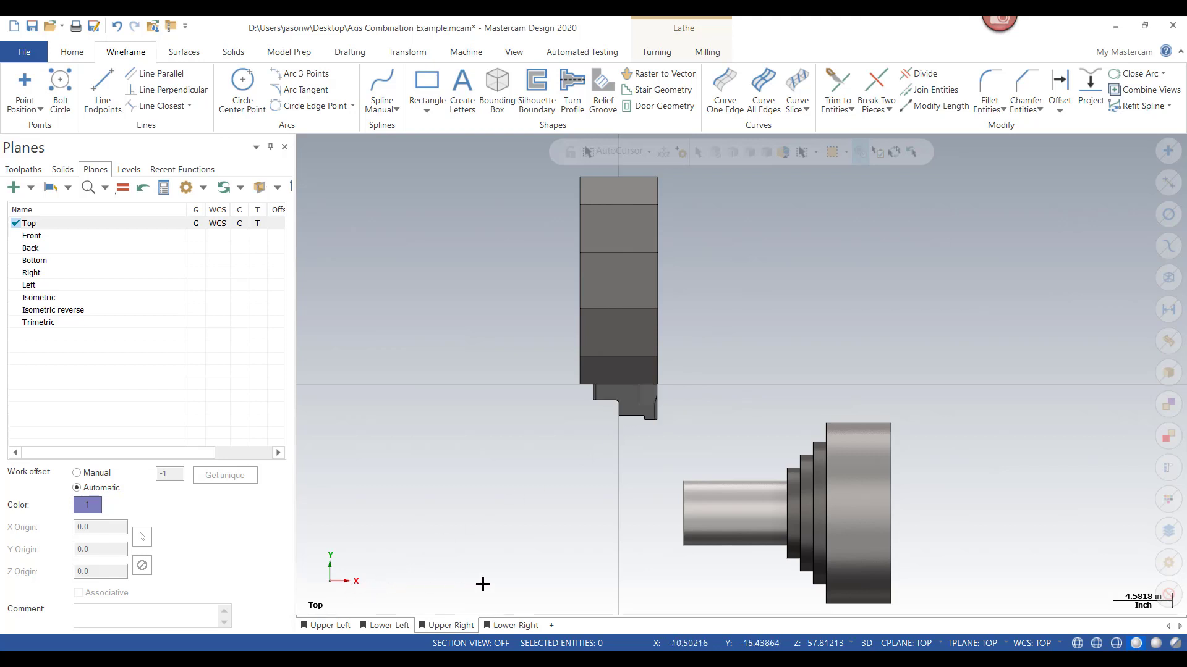
pyautogui.click(389, 626)
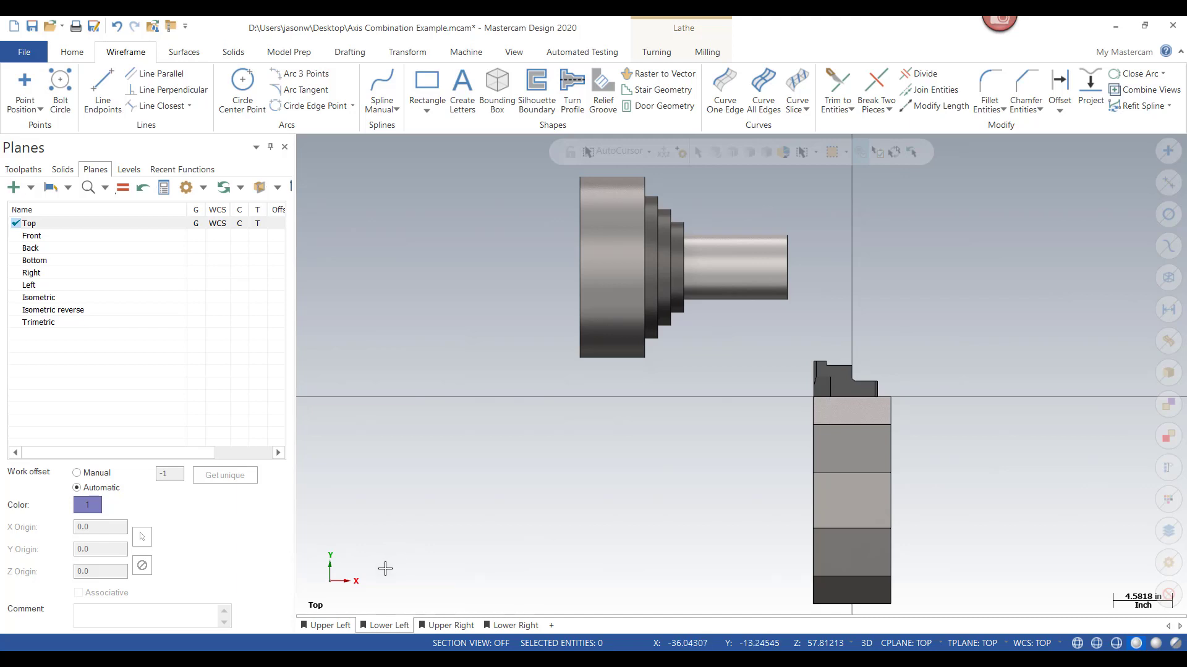
pyautogui.click(517, 628)
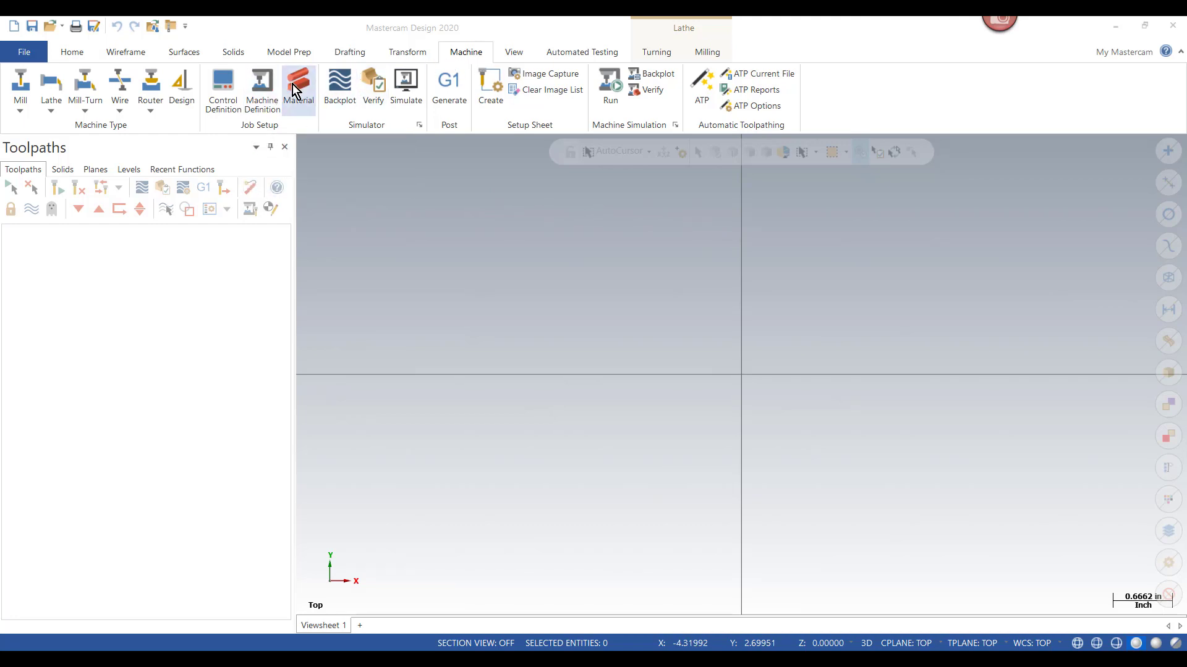
# - Open Generic Fanuc Mill-Turn TT_INCH - Solids.mcam-gmd from the Tool Locator Preparation folder in the Mill-Turn Component Library
pyautogui.click(263, 87)
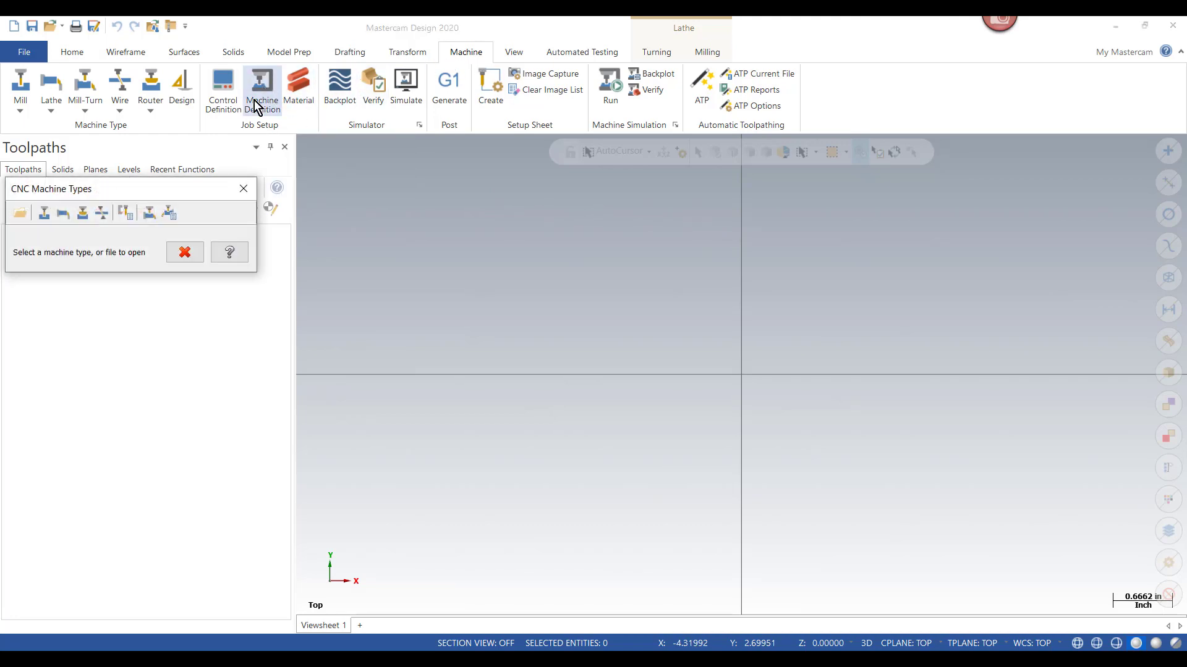
pyautogui.click(168, 214)
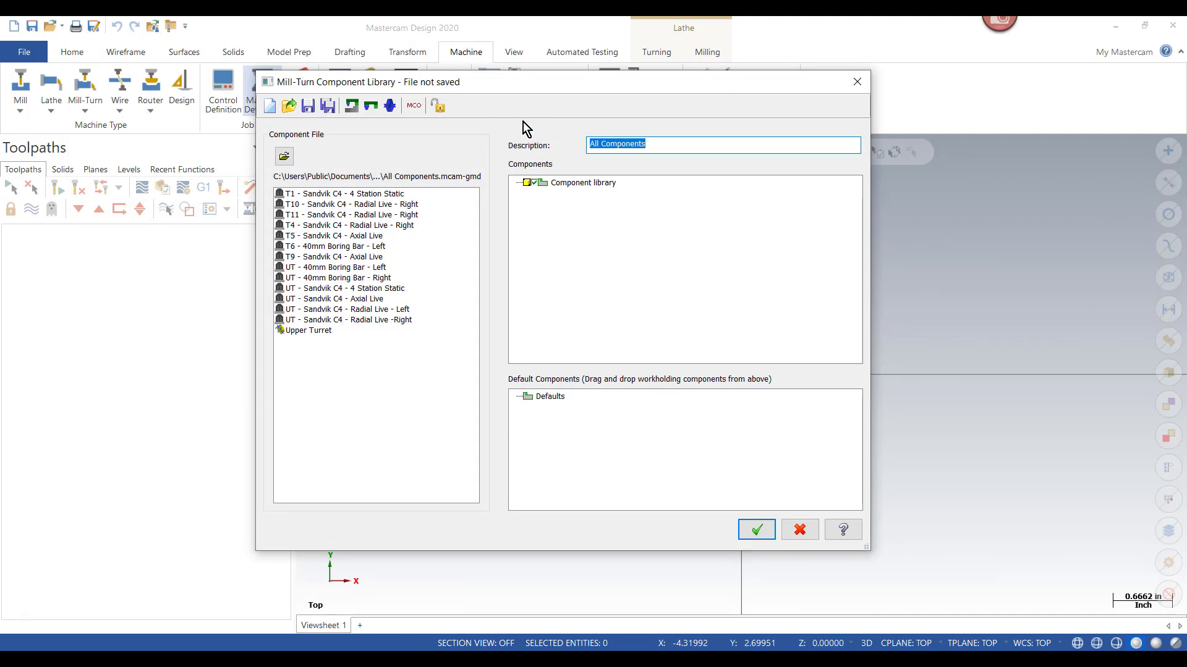
pyautogui.click(288, 107)
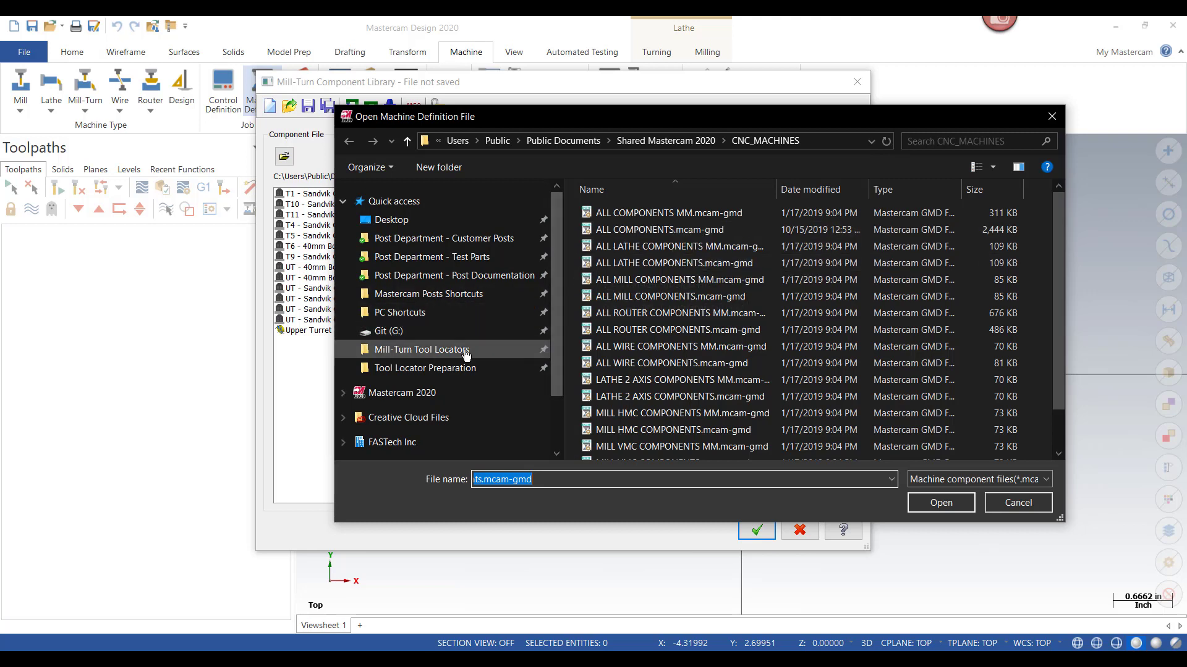
pyautogui.click(452, 370)
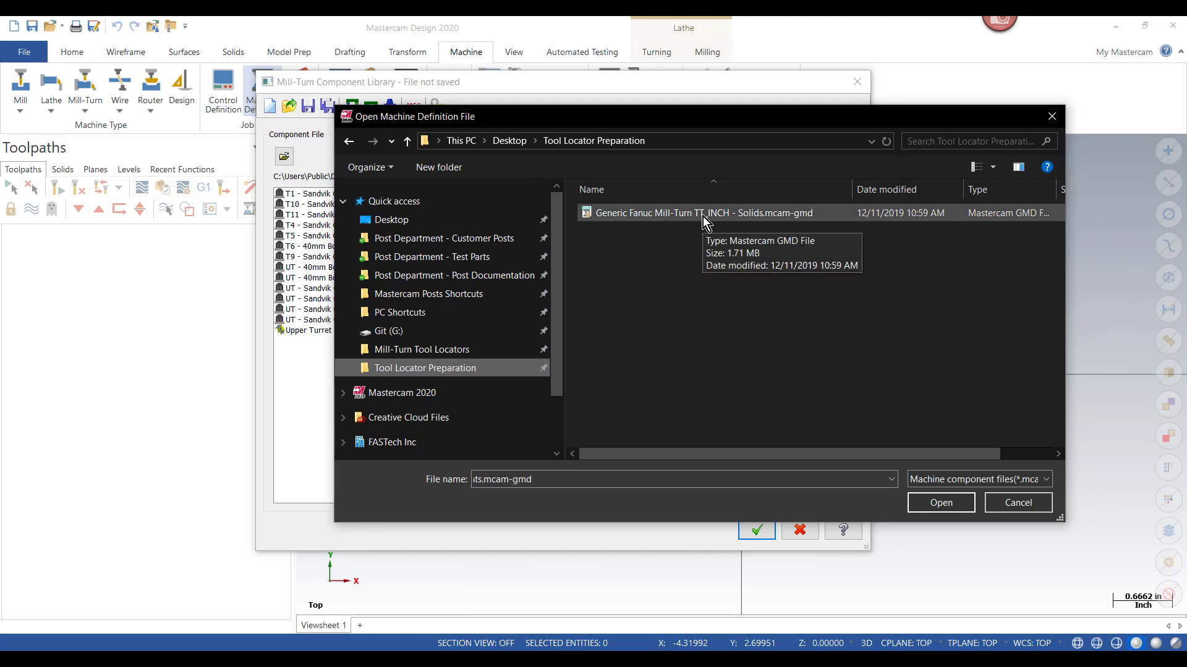
pyautogui.click(771, 216)
pyautogui.click(946, 504)
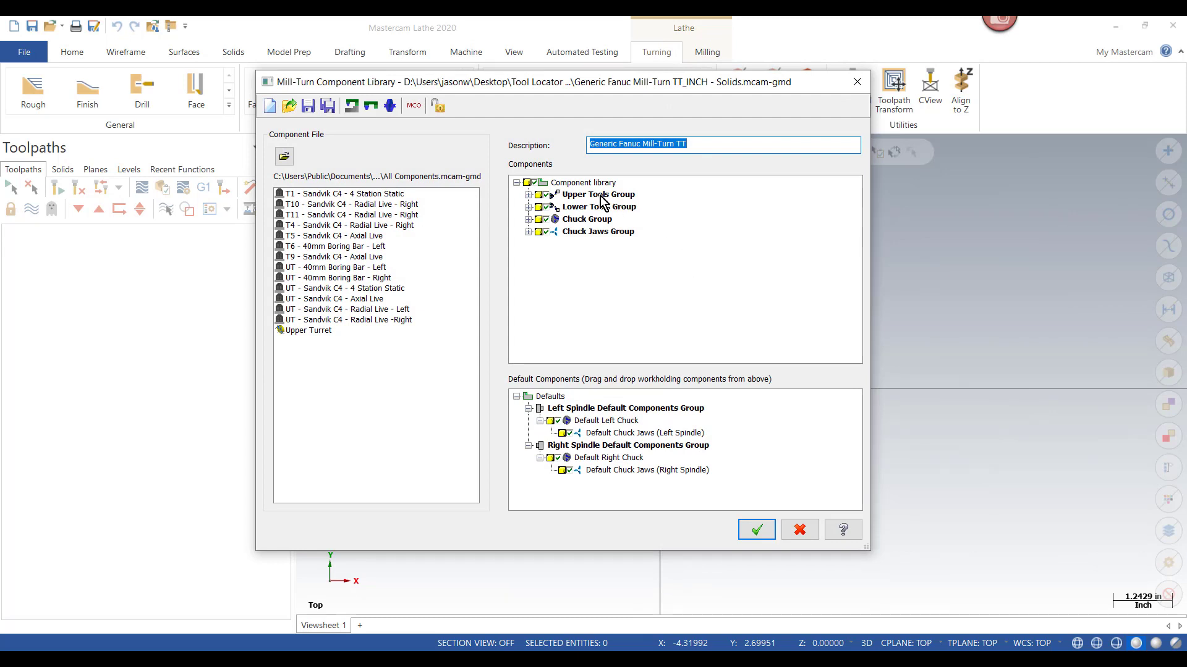
# - Open the Upper Turret component of the Upper Tools Group and review its tool locator index positions
pyautogui.click(527, 195)
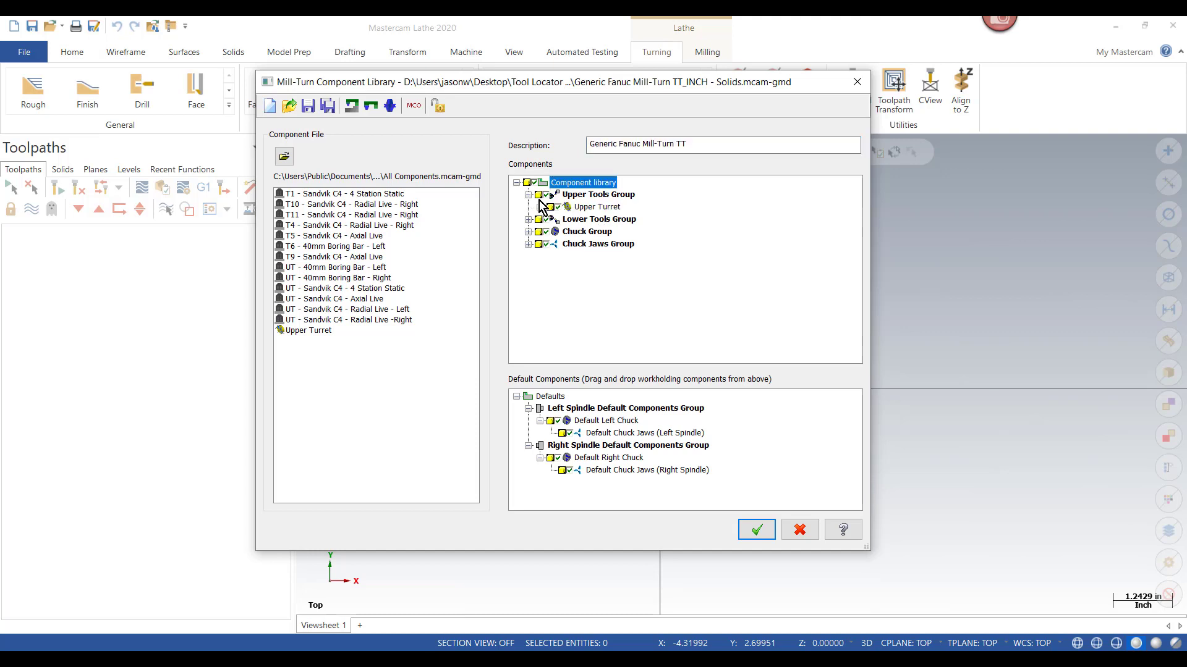
pyautogui.doubleClick(602, 207)
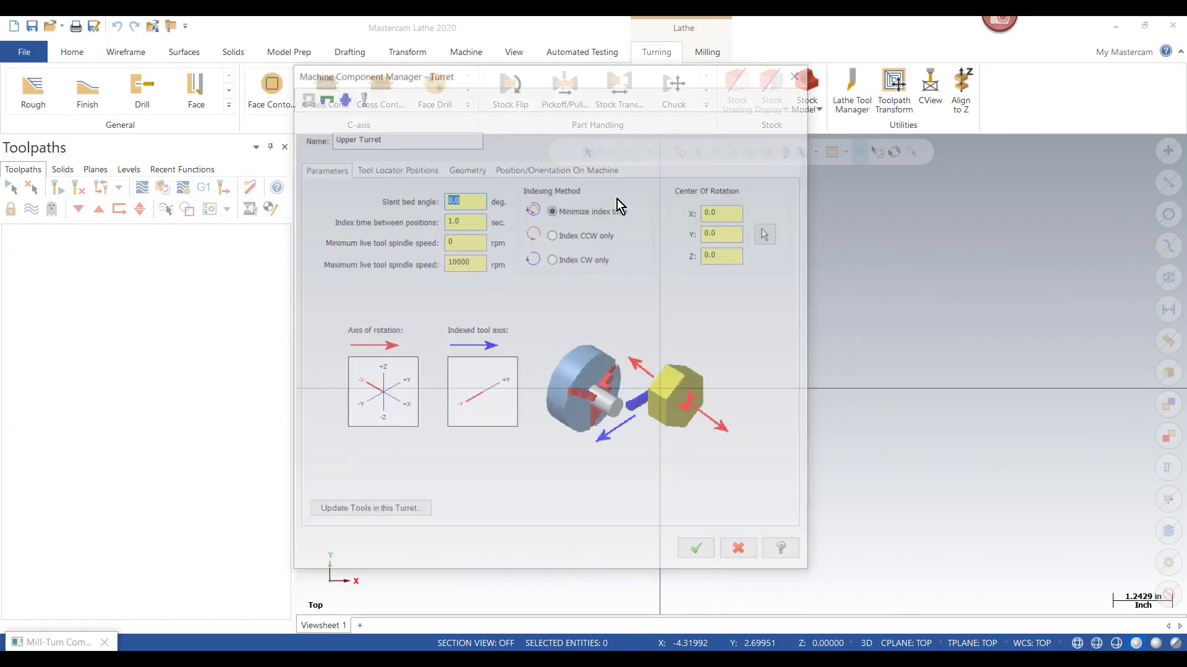
pyautogui.click(410, 169)
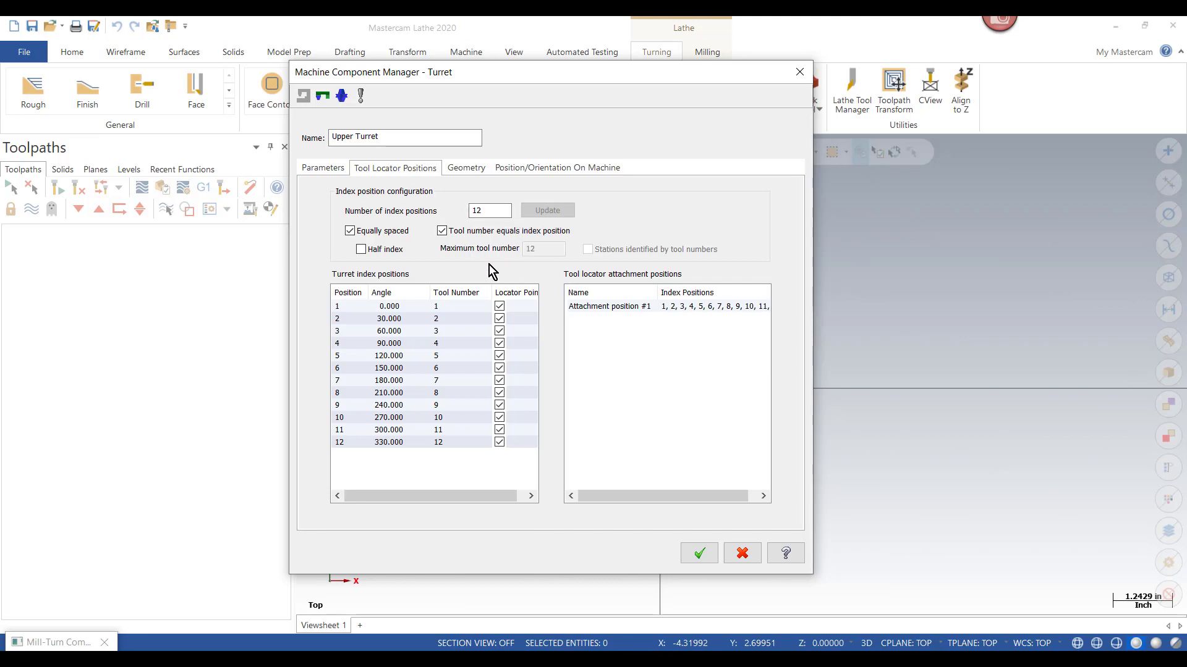
pyautogui.moveTo(488, 210); pyautogui.dragTo(462, 211)
# - Check the name and Y position of the upper turret's Attachment position #1, and close the component library
pyautogui.rightClick(628, 308)
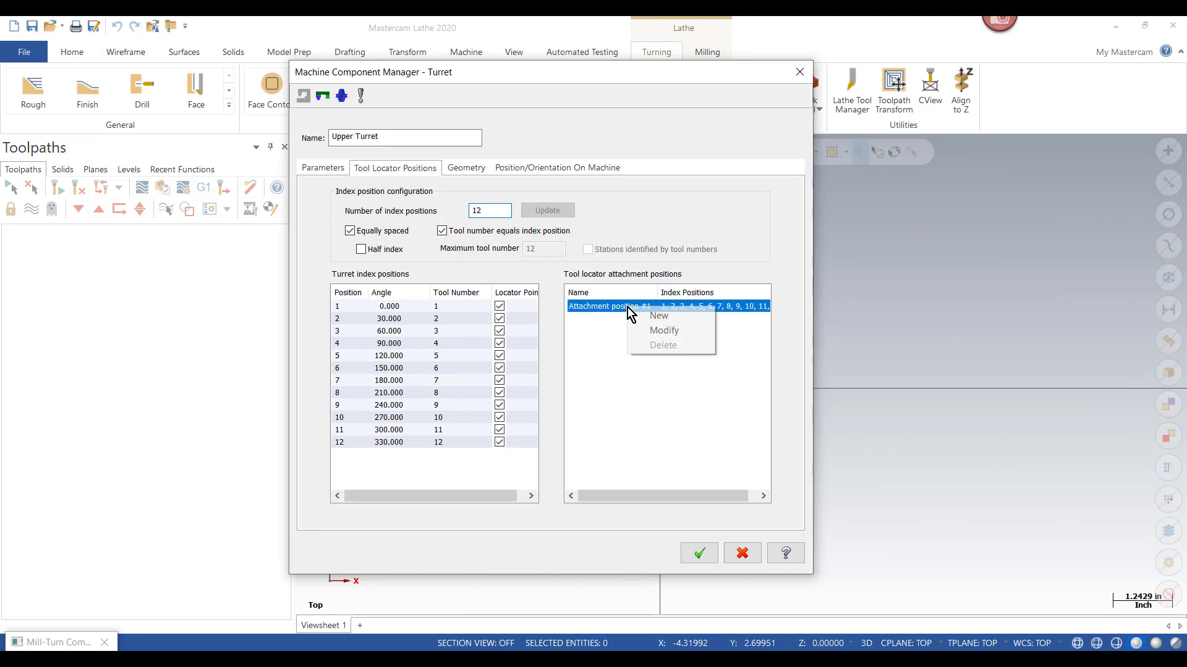
pyautogui.click(662, 330)
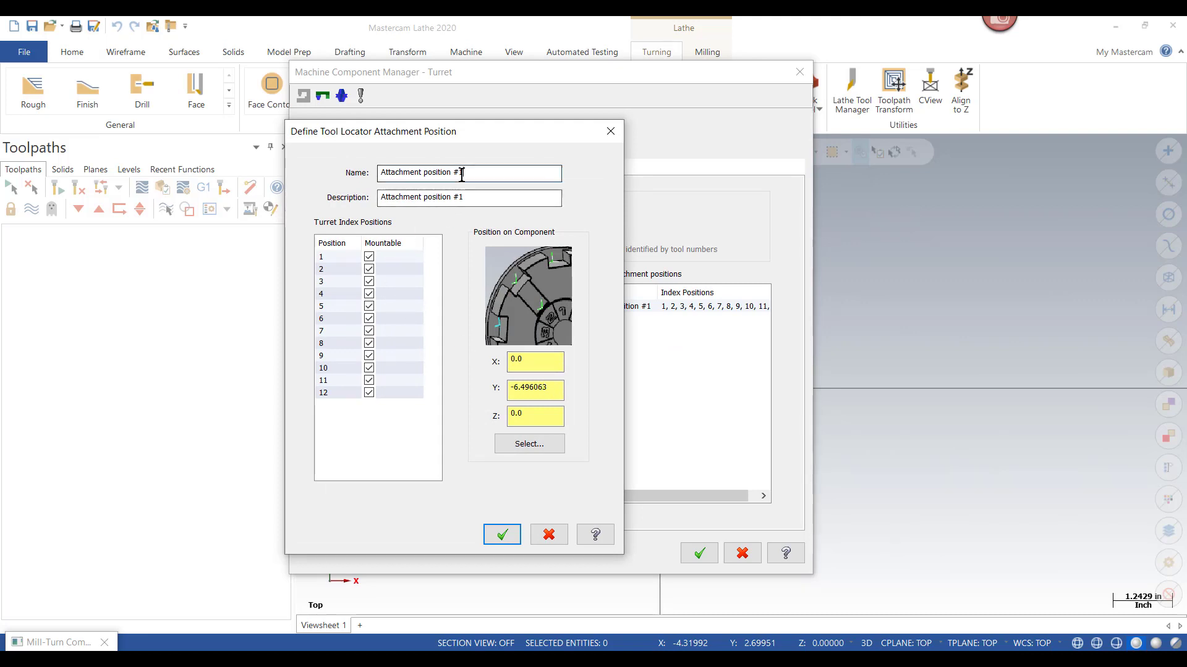
pyautogui.moveTo(495, 173); pyautogui.dragTo(367, 173)
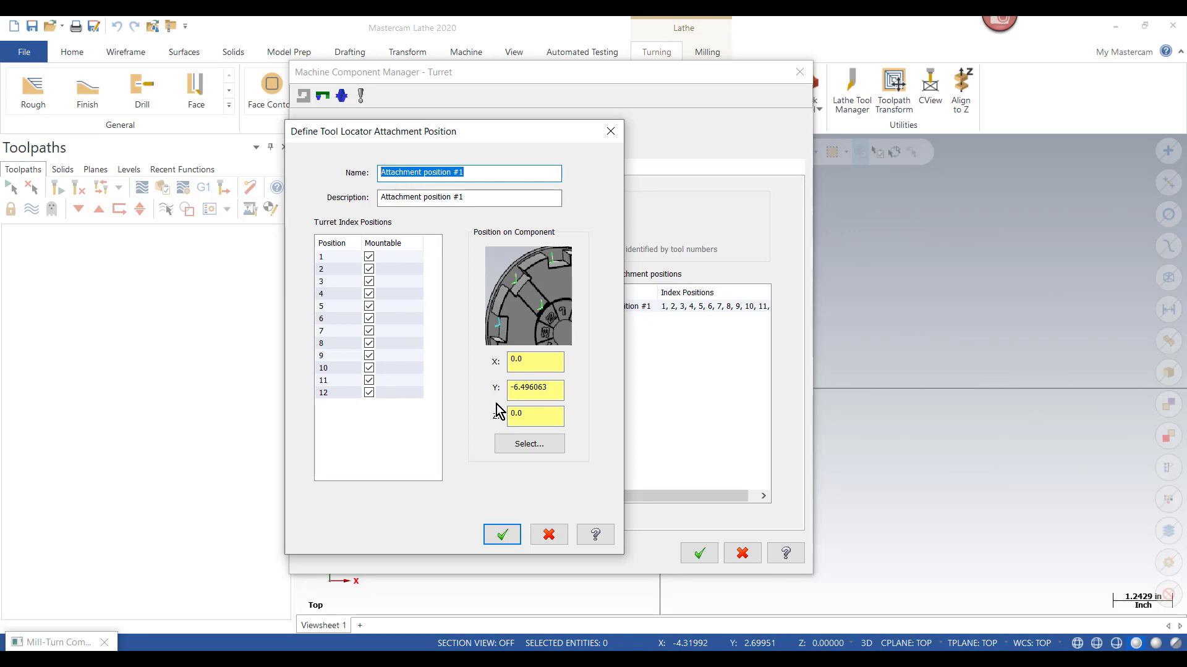
pyautogui.click(552, 388)
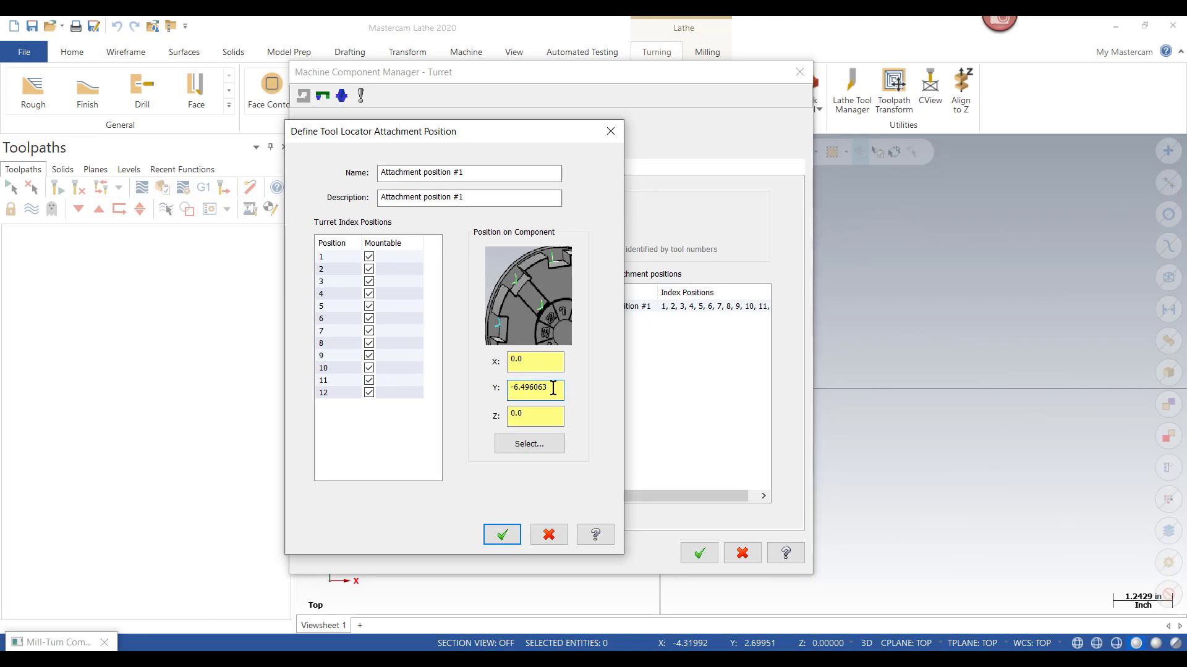
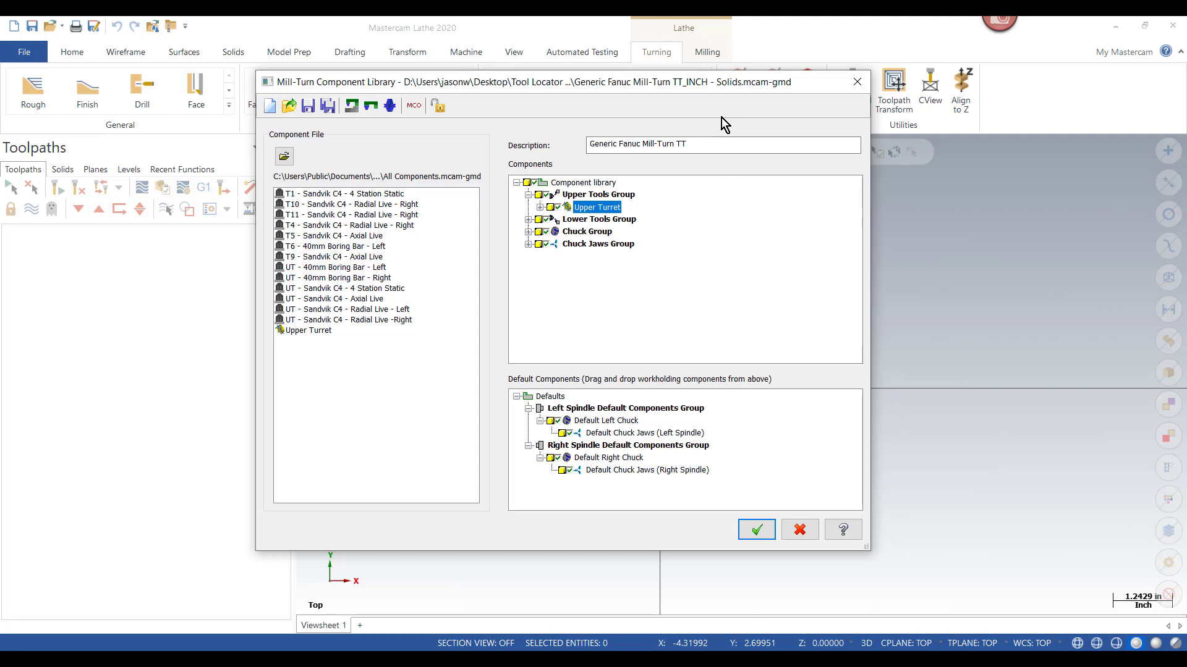
pyautogui.click(863, 84)
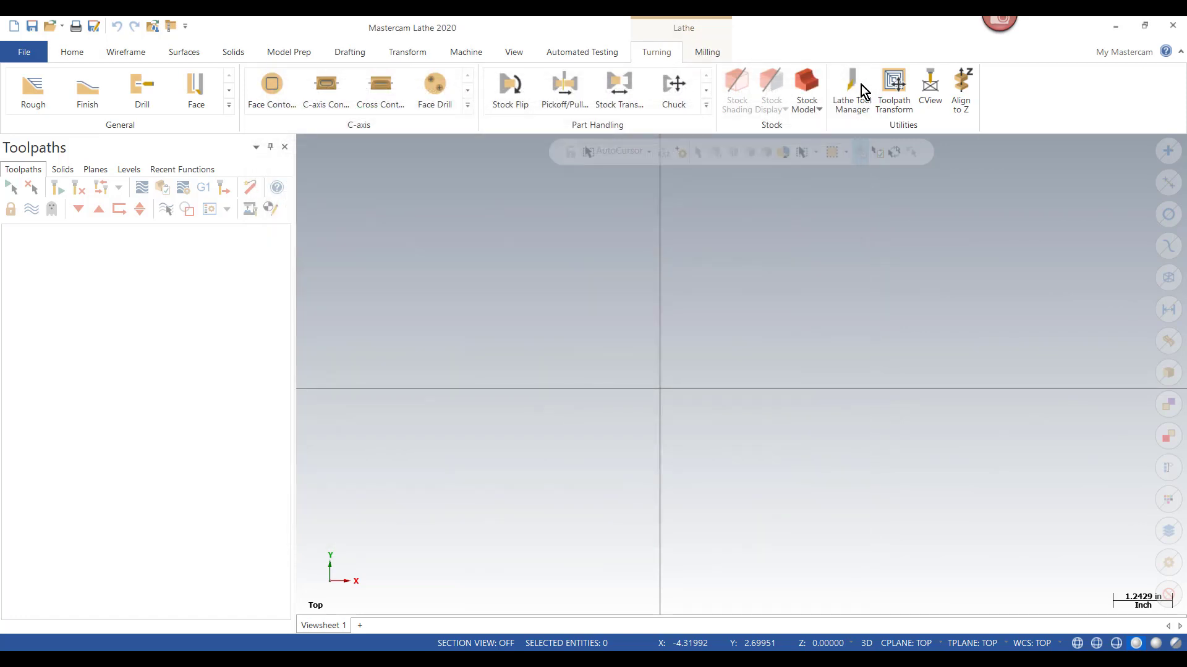
# - Review the machine file's complete level list, including the level names and entity counts
pyautogui.click(136, 169)
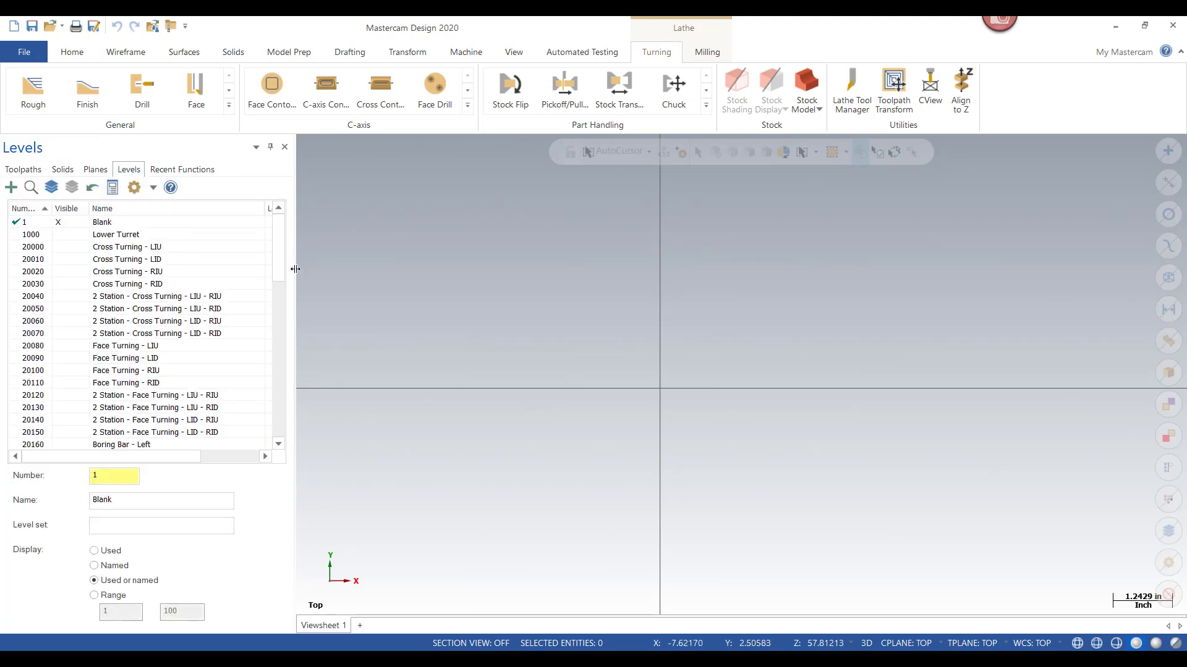
pyautogui.moveTo(297, 270); pyautogui.dragTo(375, 274)
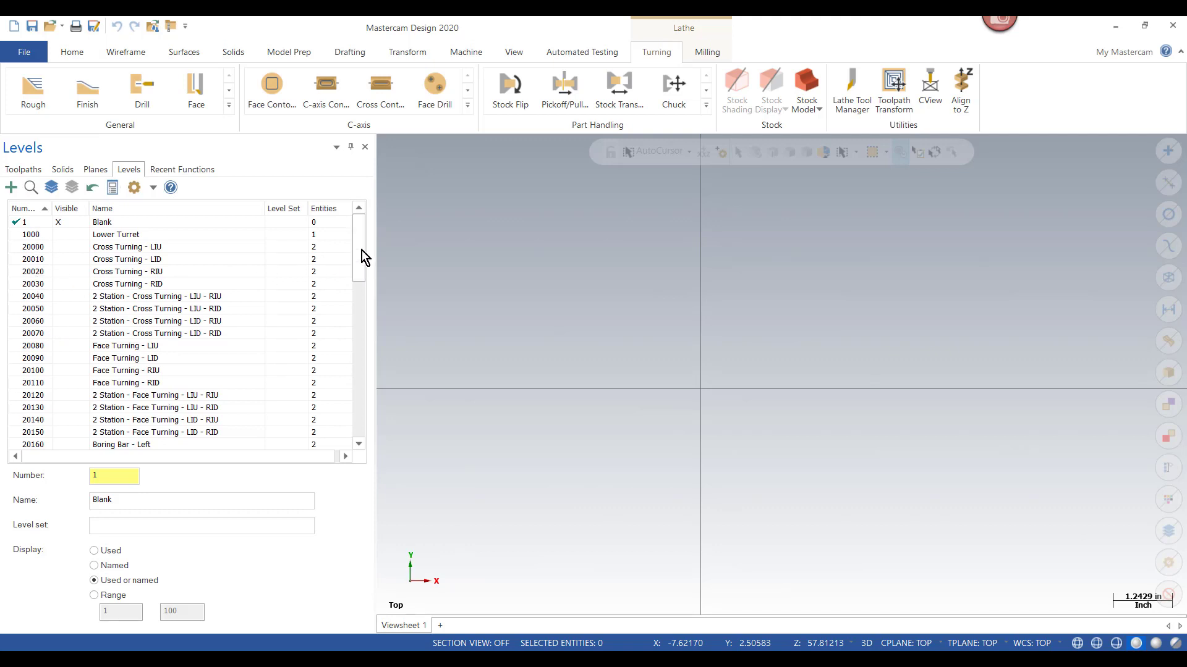
pyautogui.moveTo(361, 254); pyautogui.dragTo(348, 432)
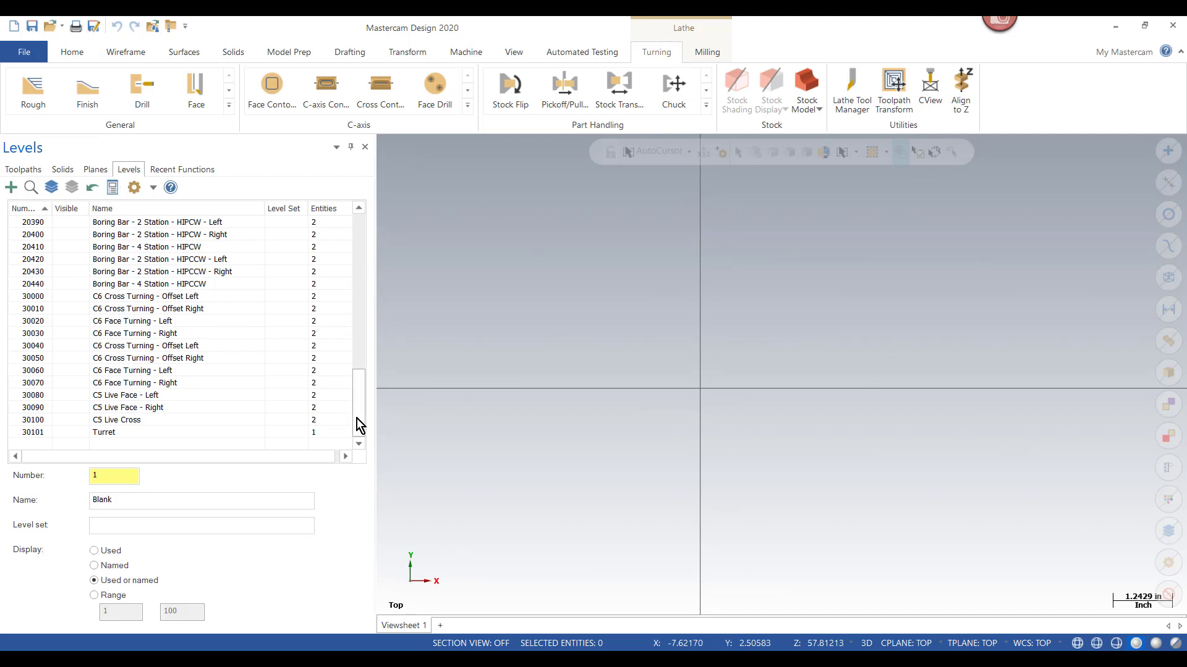
pyautogui.moveTo(358, 418); pyautogui.dragTo(361, 246)
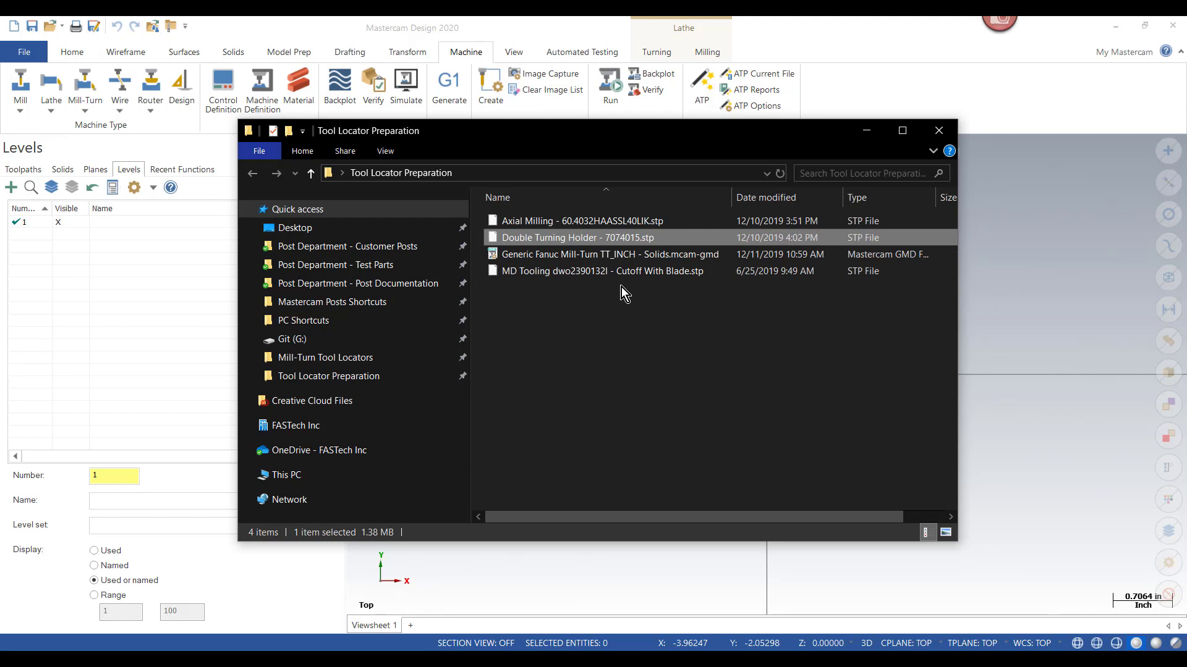
# - Open Axial Milling - 60.4032HAASSL40LIK.stp from the Tool Locator Preparation folder and display it in isometric view
pyautogui.doubleClick(660, 219)
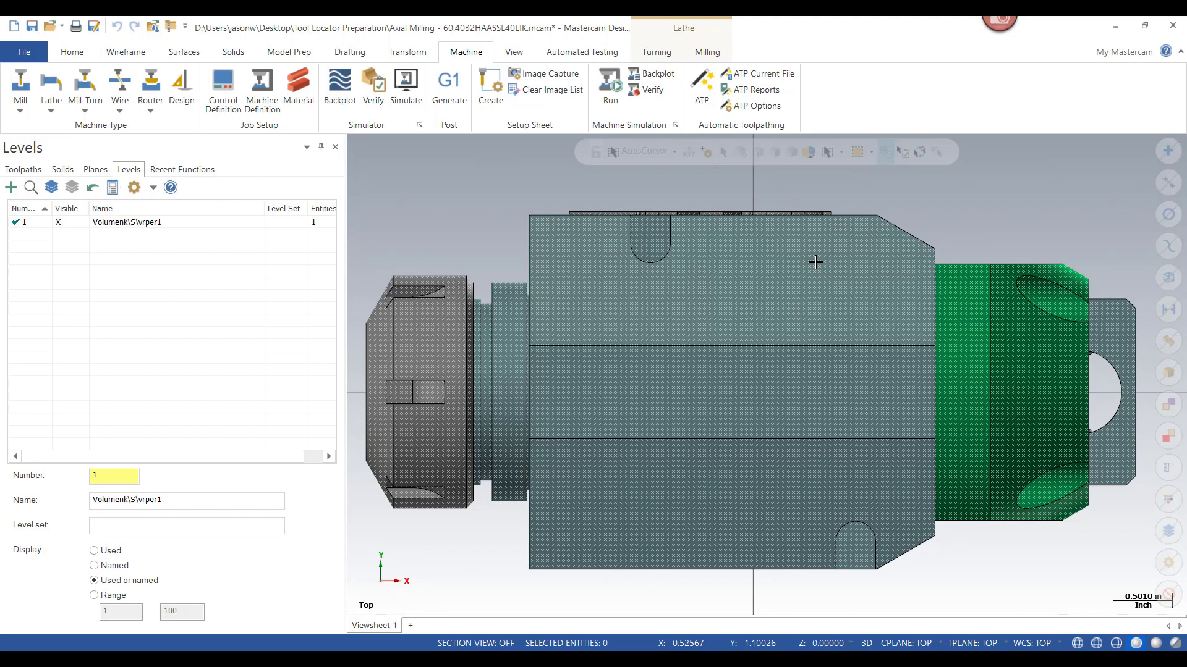
pyautogui.rightClick(485, 170)
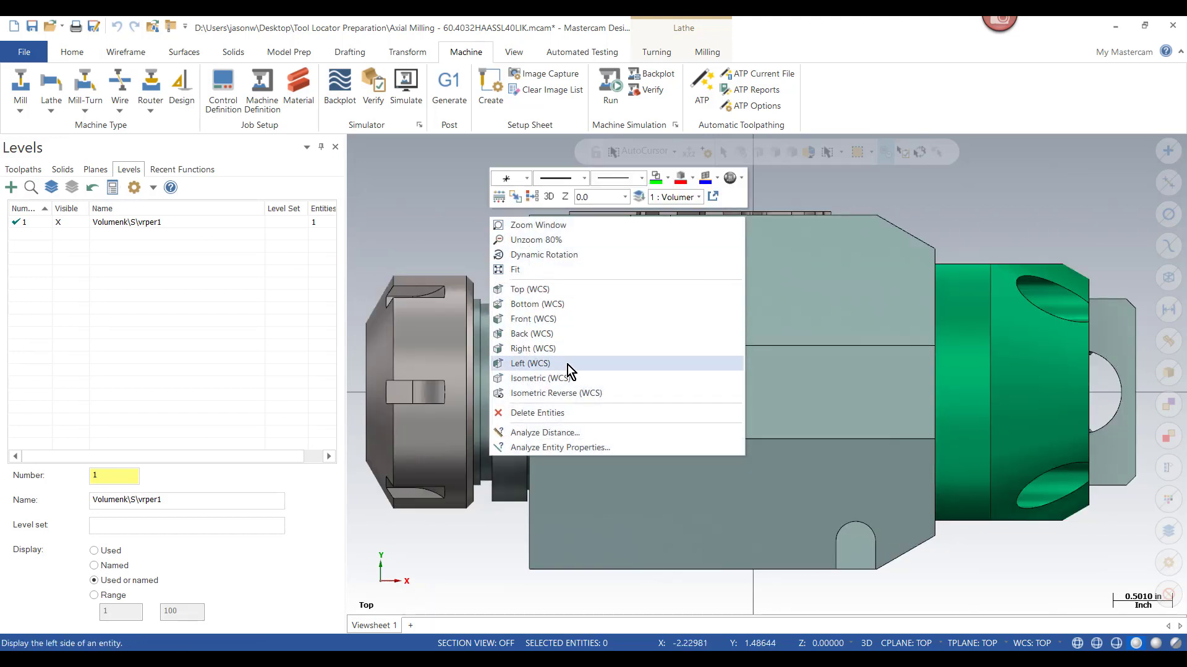
pyautogui.press('Escape')
pyautogui.hotkey('alt', '7')
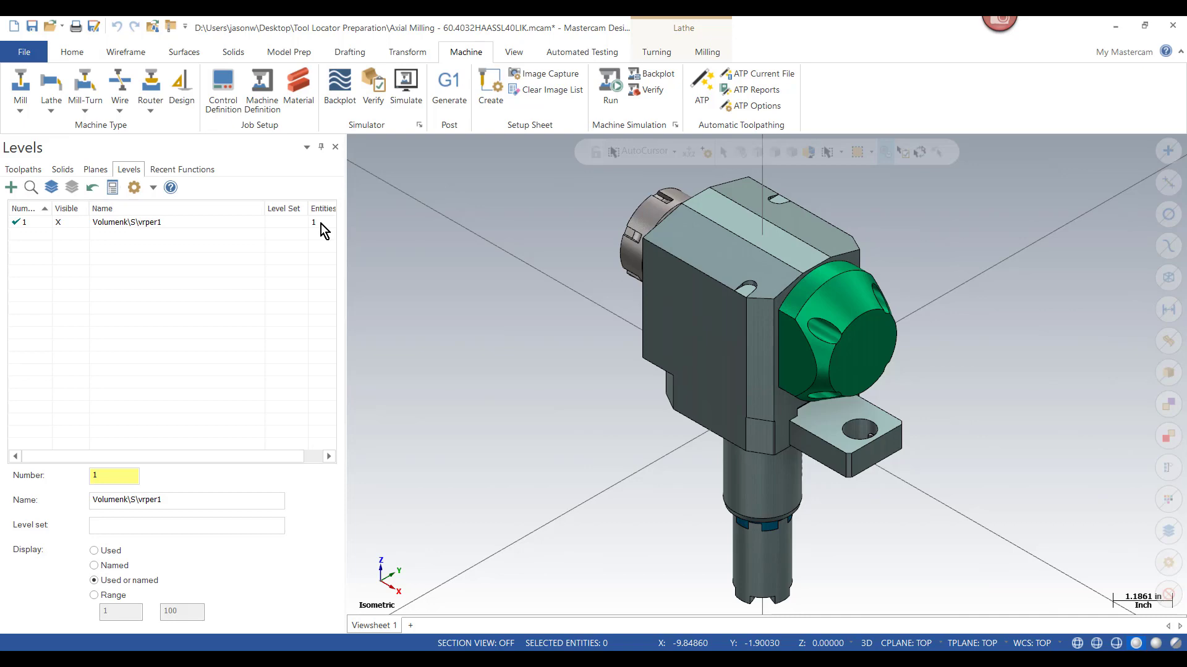
# - Analyze the entity properties of the axial milling holder's solid body
pyautogui.click(707, 295)
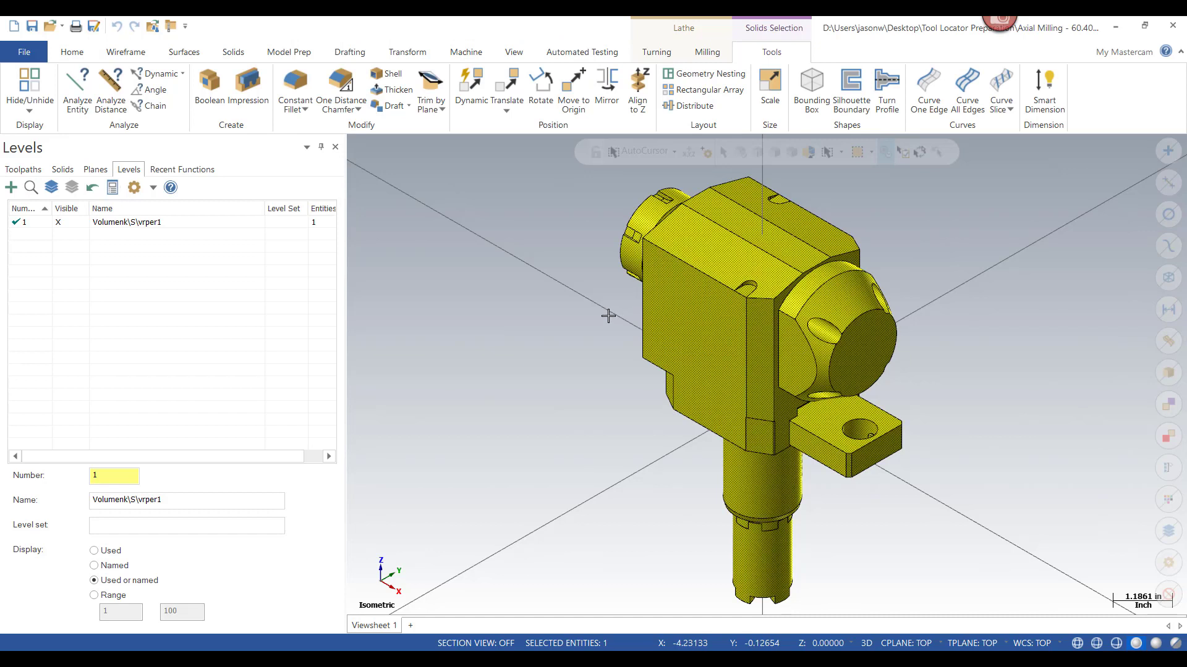
pyautogui.rightClick(552, 320)
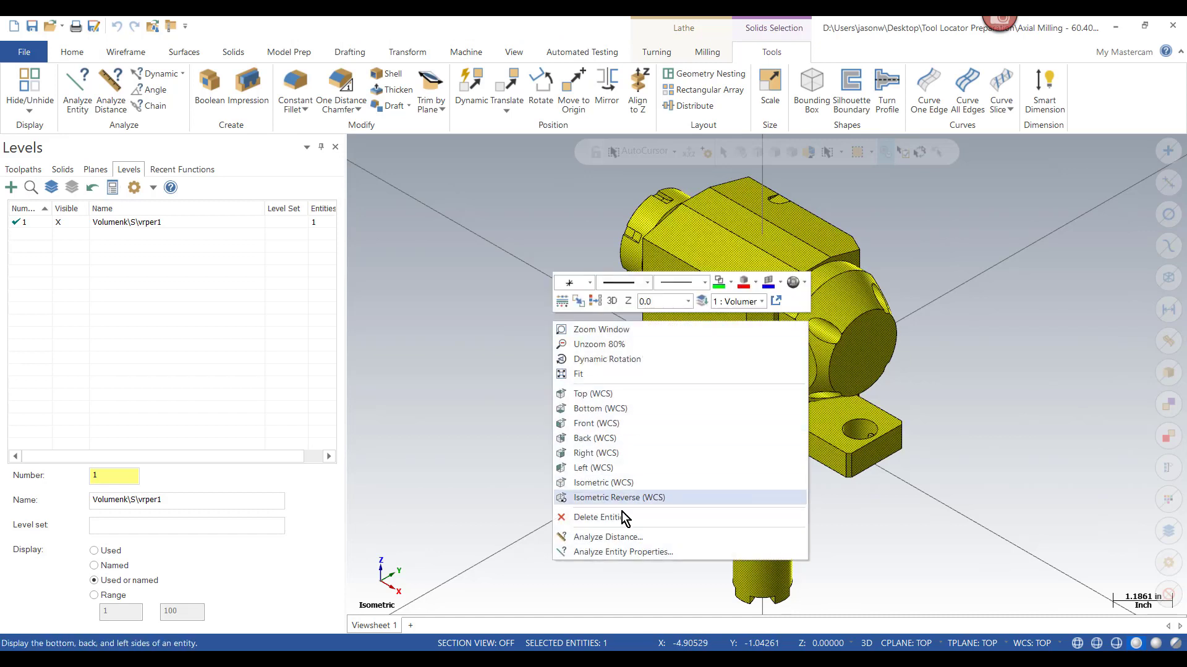
pyautogui.click(627, 551)
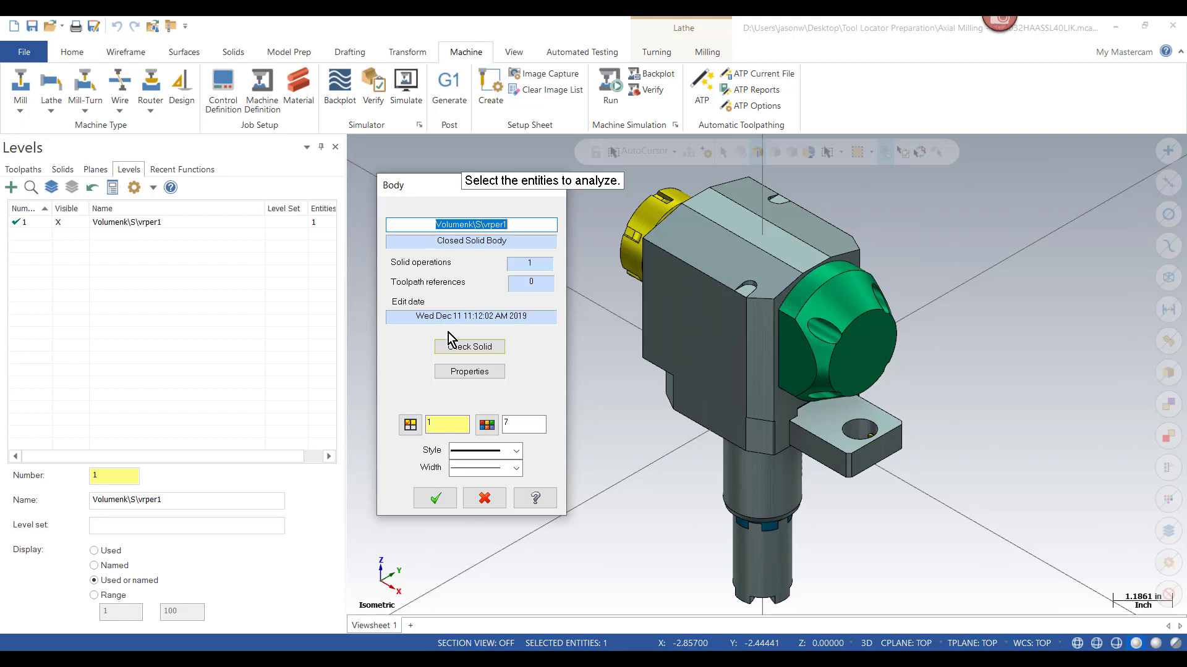
pyautogui.click(434, 498)
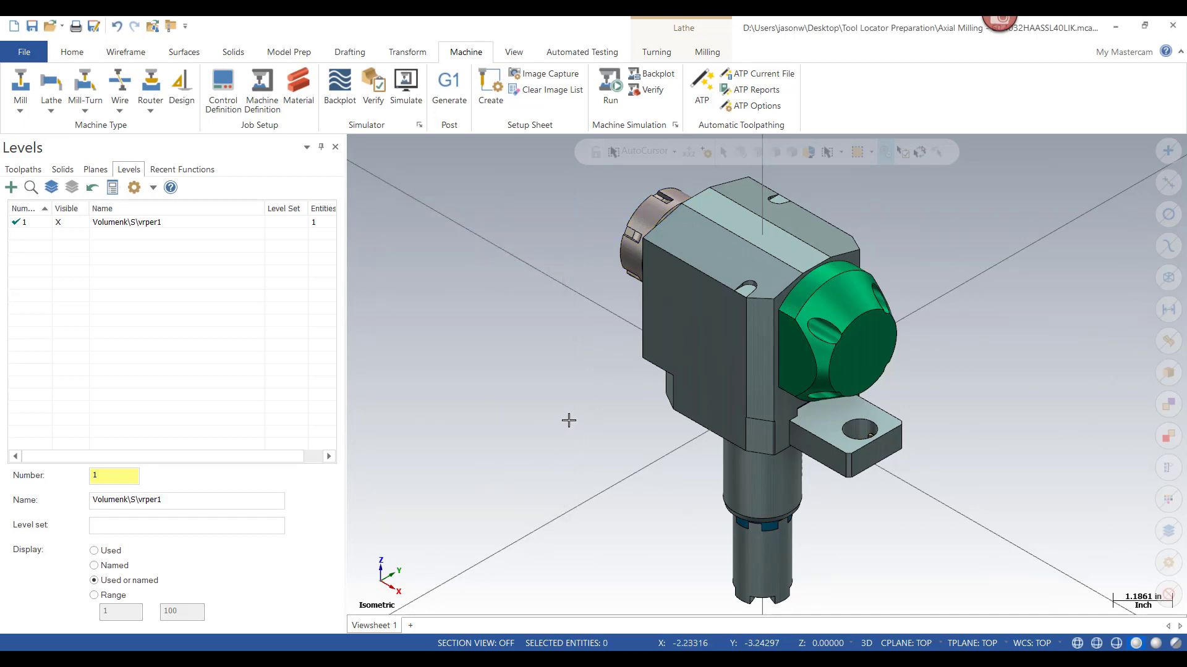
# - Examine the axial milling holder from several sides, including its serrated shank, blue ring, collet nut and coolant fitting
pyautogui.moveTo(538, 379)
pyautogui.mouseDown(button='middle')
pyautogui.moveTo(643, 365)
pyautogui.moveTo(766, 373)
pyautogui.mouseUp(button='middle')
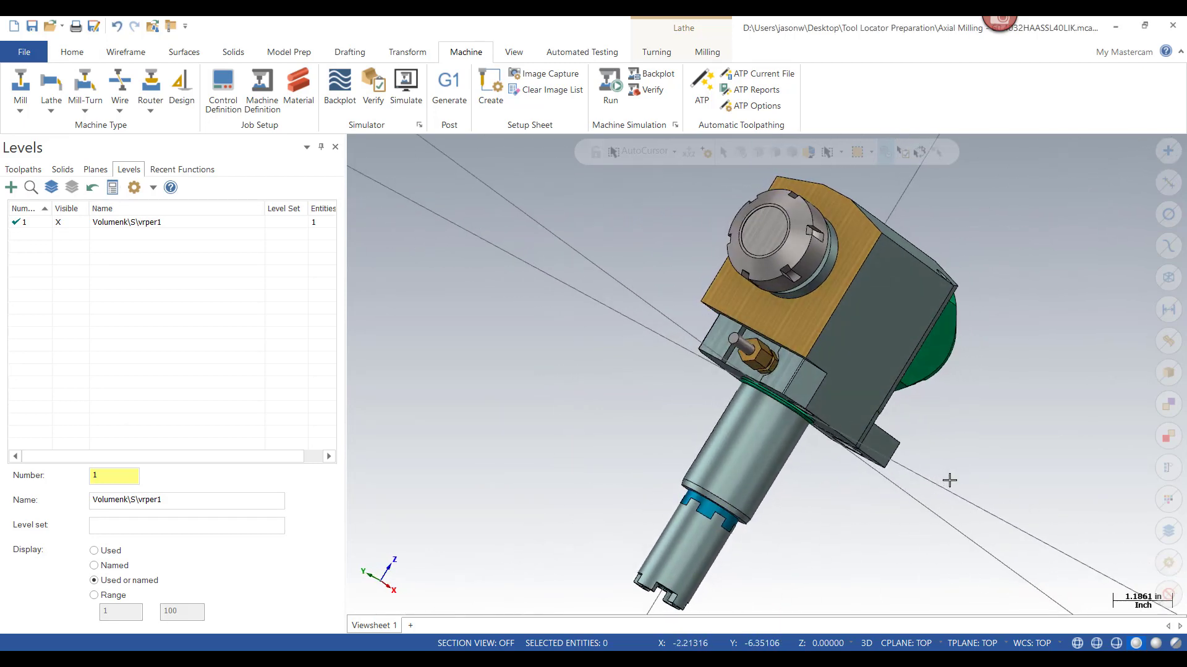
pyautogui.moveTo(997, 490); pyautogui.dragTo(974, 437, button='middle')
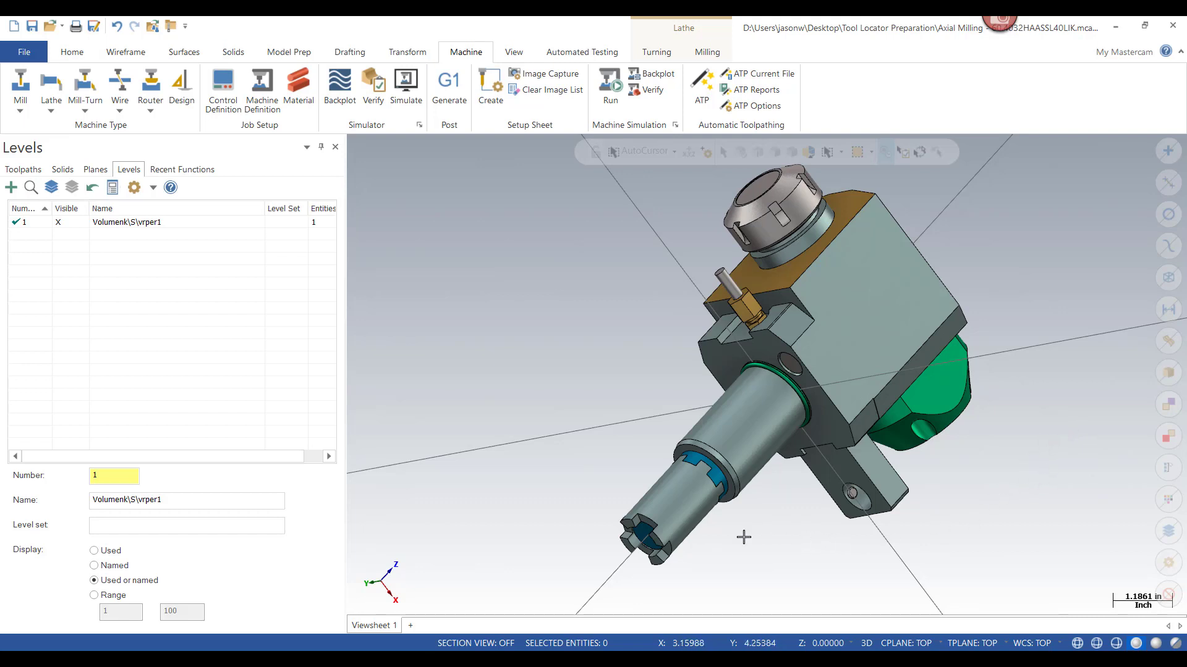
pyautogui.moveTo(745, 537)
pyautogui.mouseDown(button='middle')
pyautogui.moveTo(963, 460)
pyautogui.moveTo(989, 432)
pyautogui.mouseUp(button='middle')
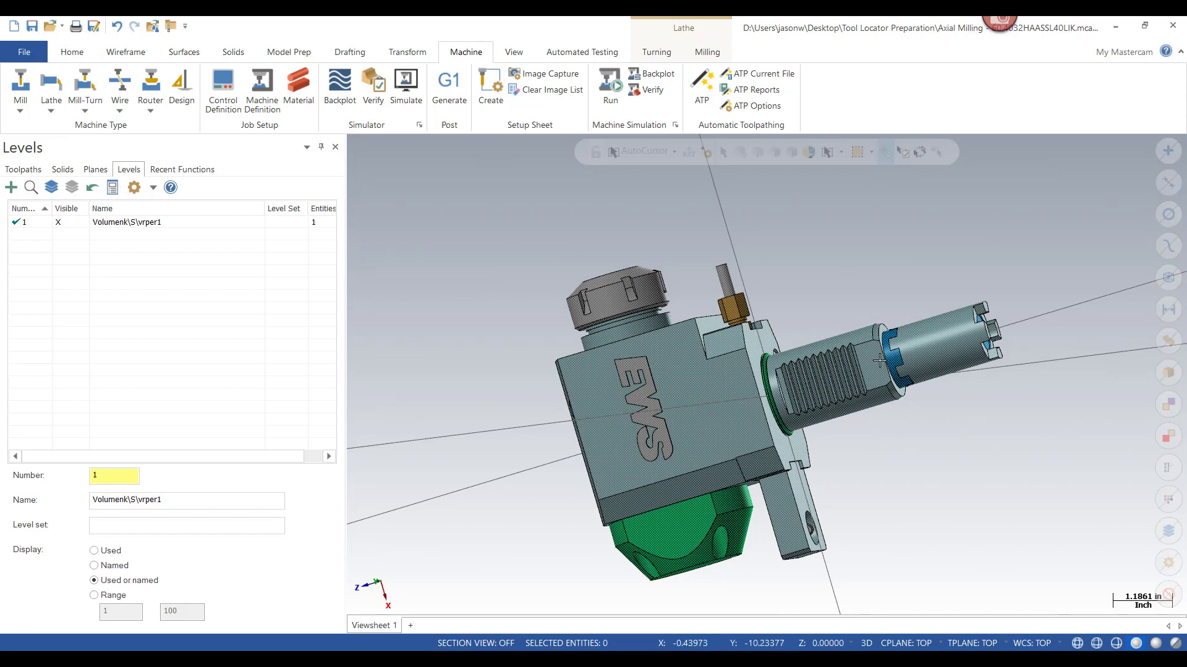
pyautogui.scroll(5, 794, 397)
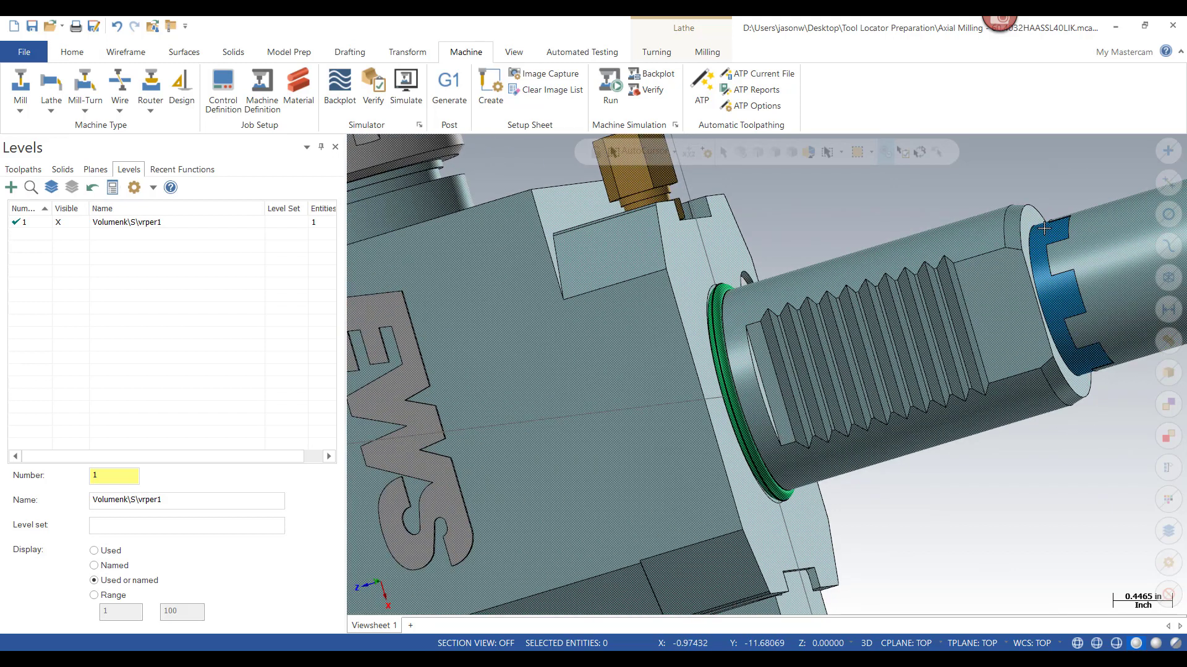
pyautogui.scroll(-5, 882, 255)
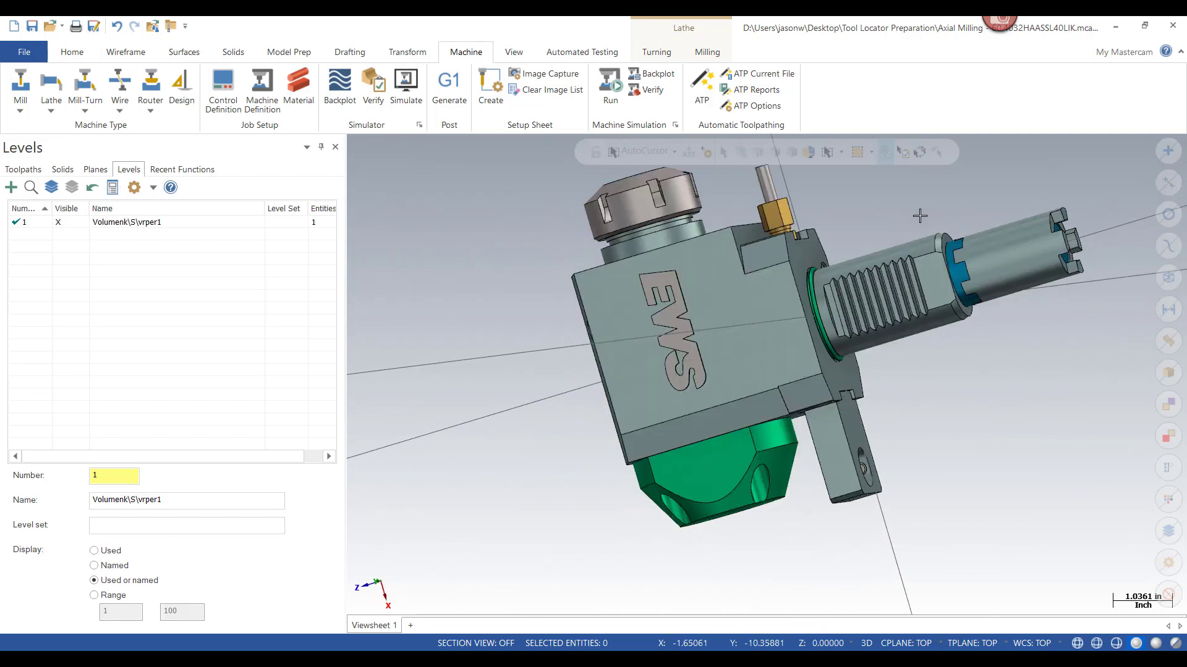
pyautogui.moveTo(919, 216); pyautogui.dragTo(698, 367, button='middle')
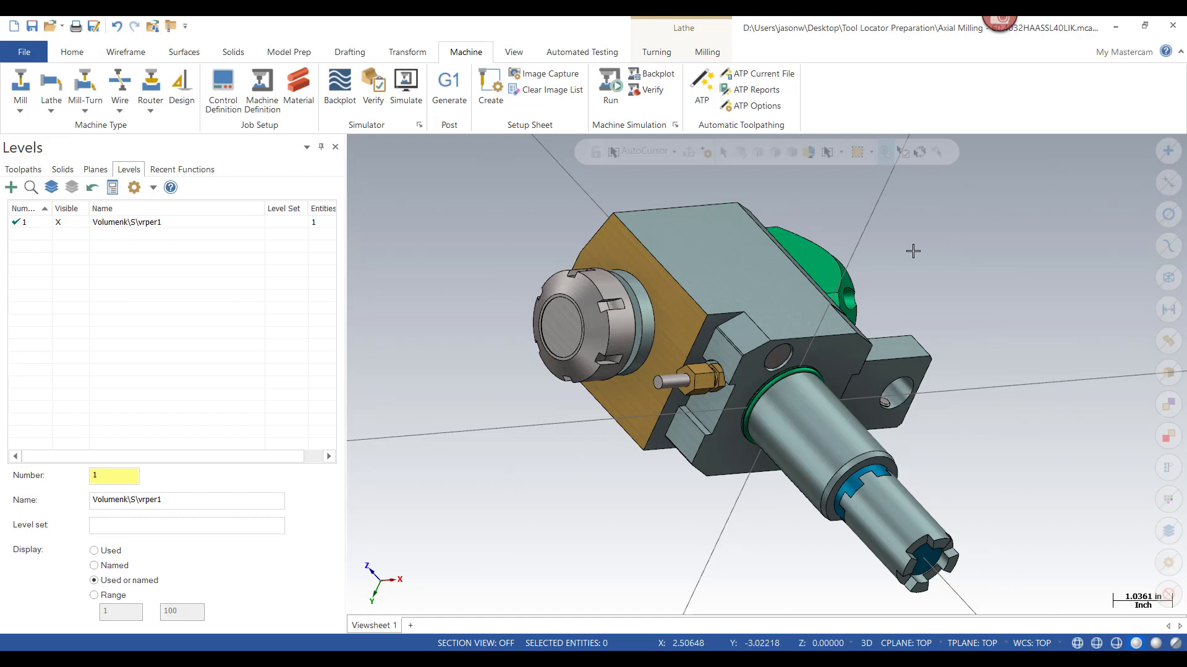
# - Remove the coolant fitting's pin and its hexagonal body from the holder using Modify Feature with the Remove type
pyautogui.click(287, 54)
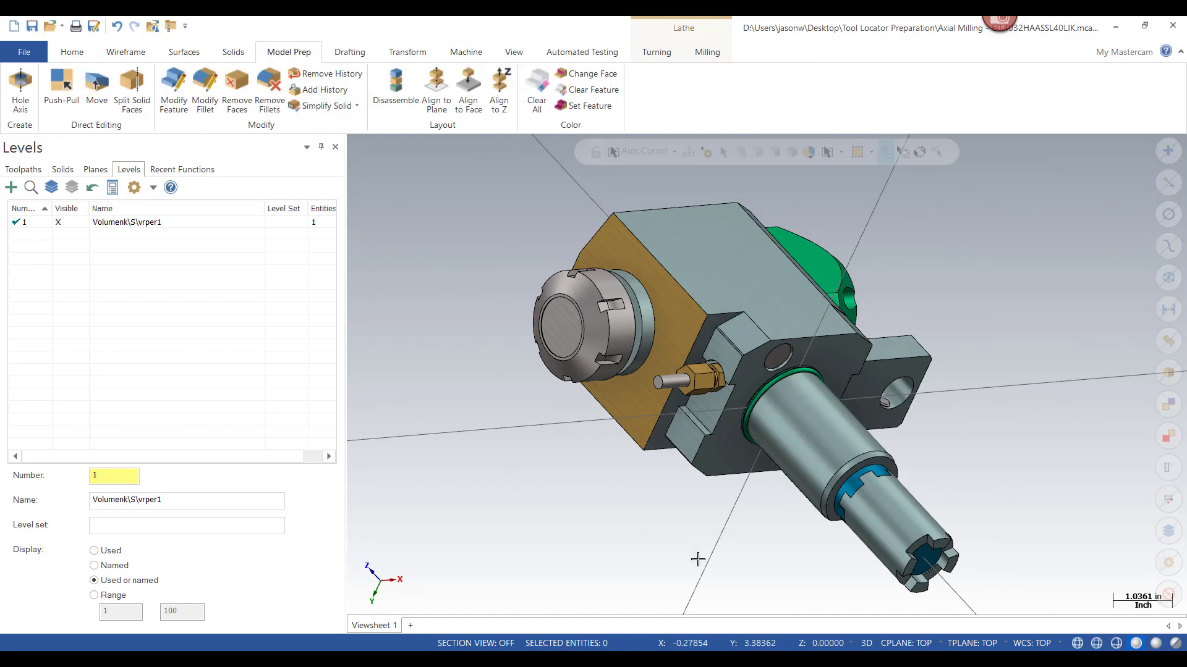
pyautogui.moveTo(696, 559); pyautogui.dragTo(730, 452, button='middle')
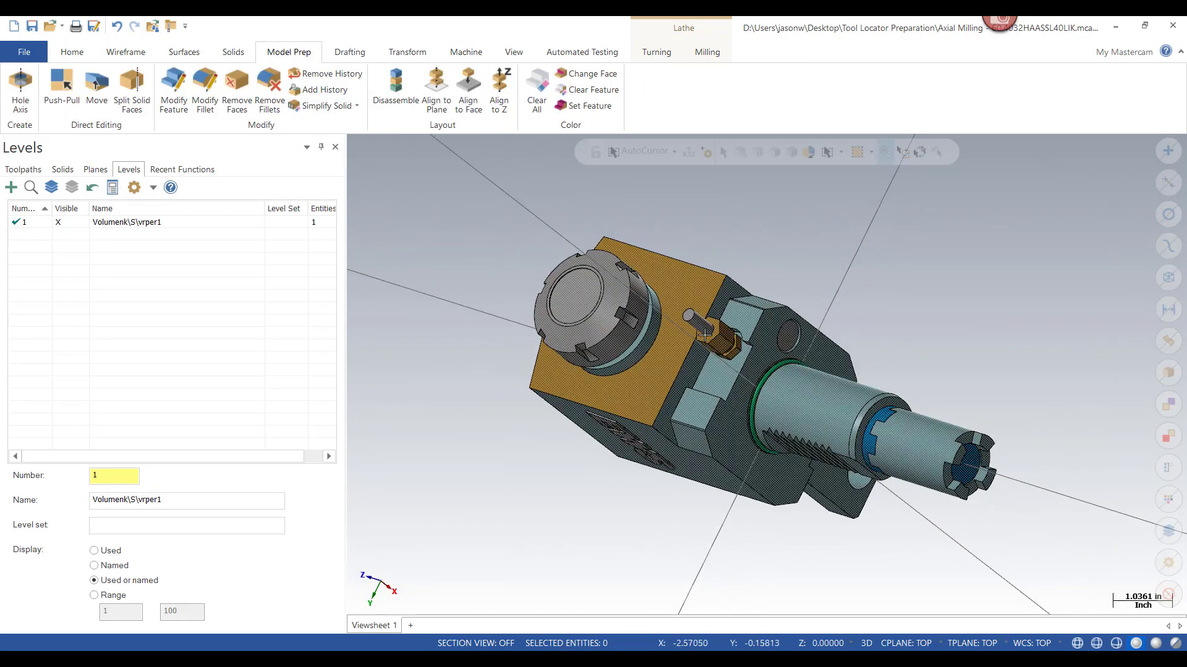
pyautogui.click(178, 84)
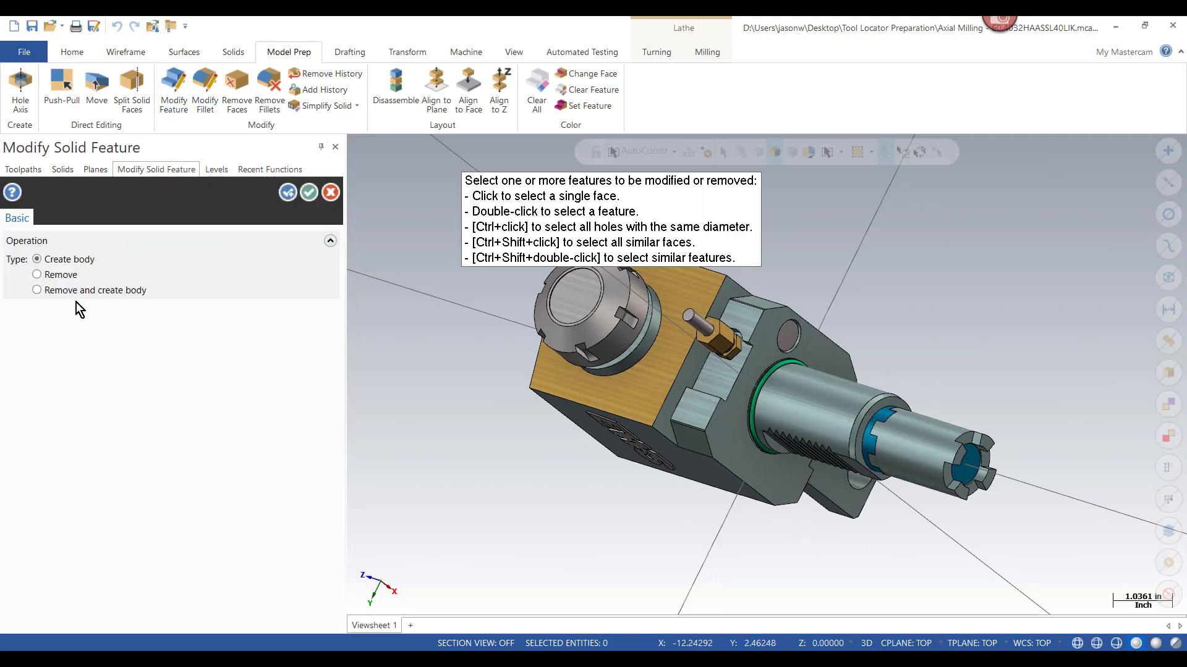
pyautogui.click(36, 276)
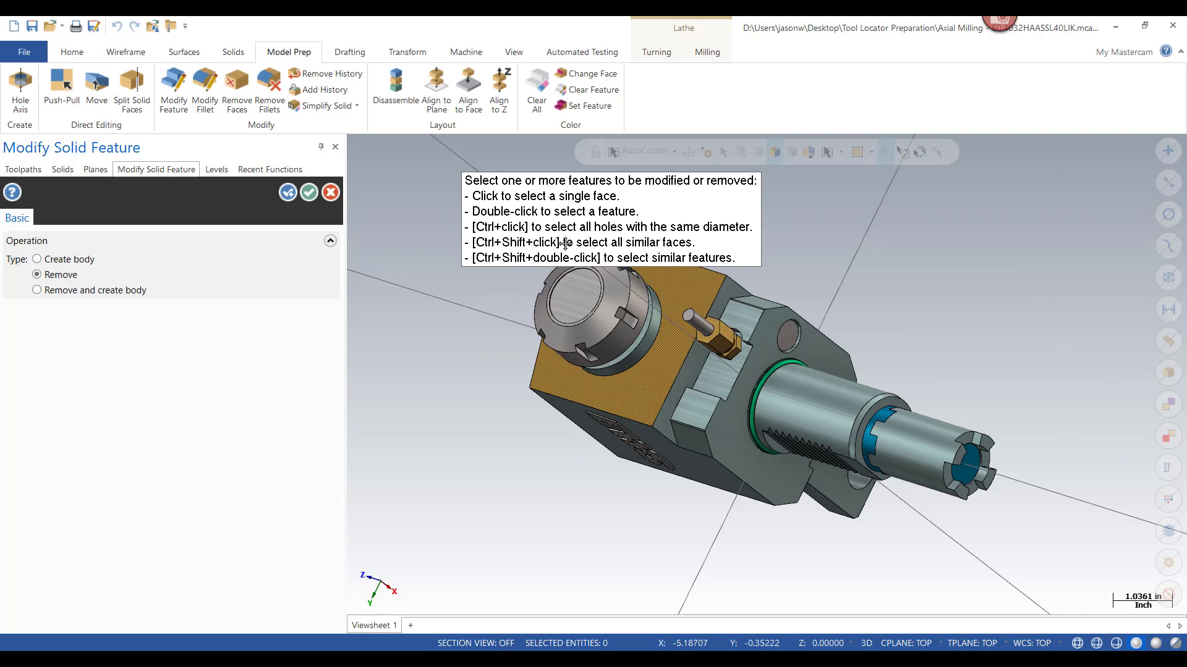
pyautogui.click(688, 317)
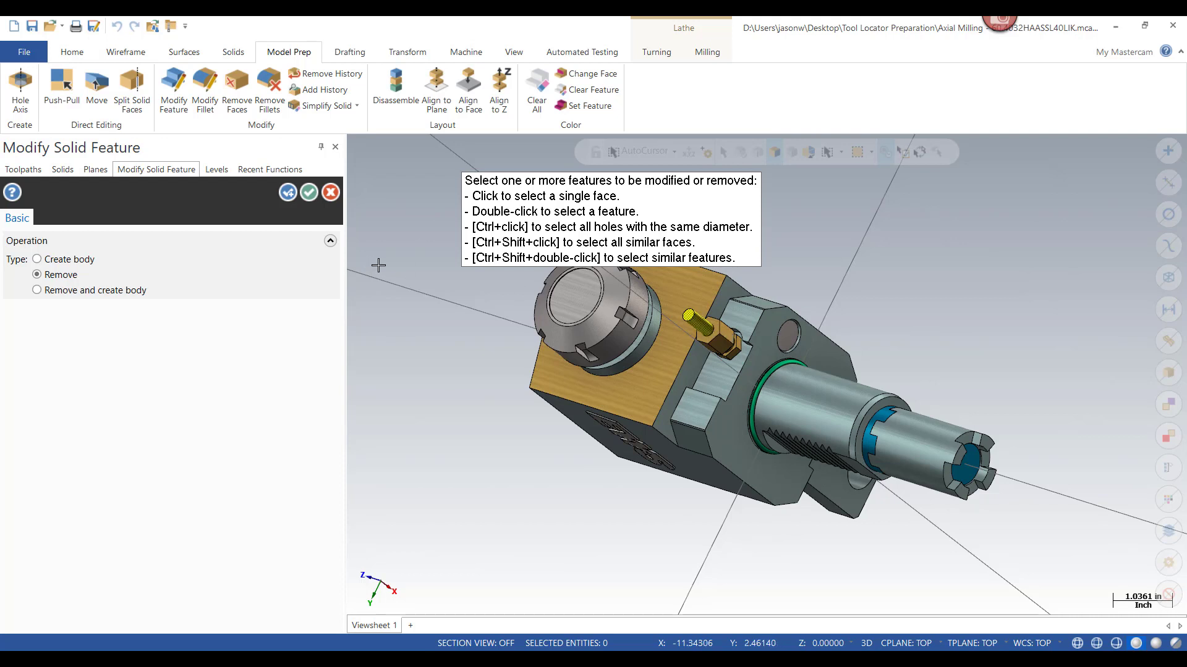
pyautogui.click(290, 192)
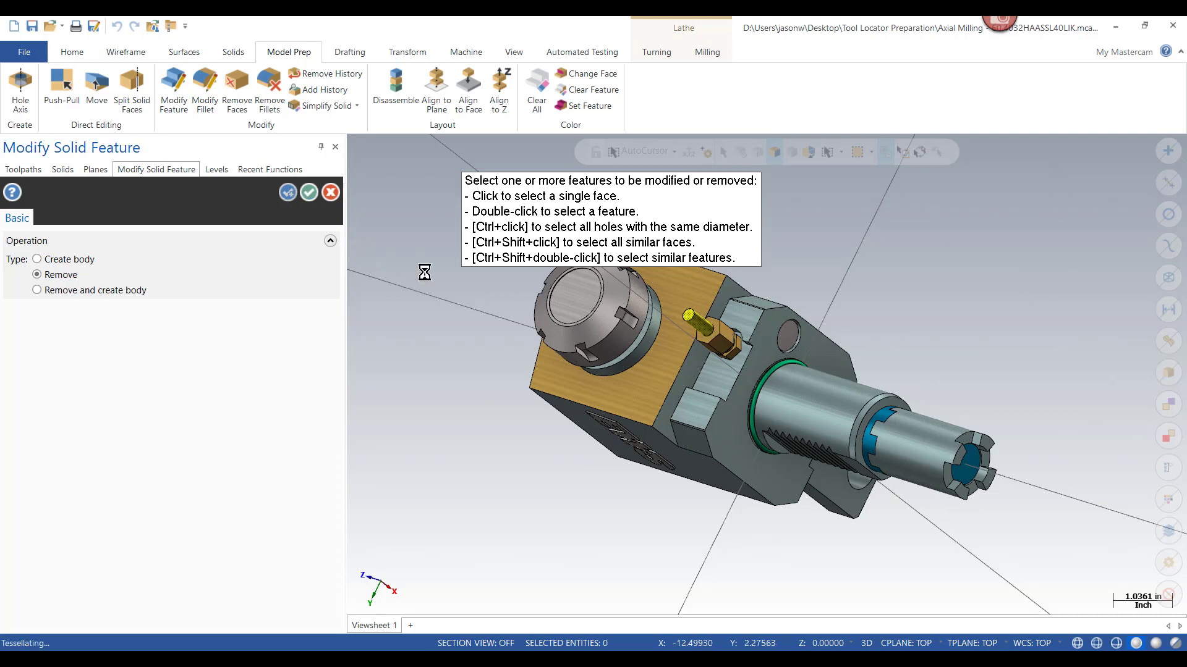
pyautogui.doubleClick(708, 337)
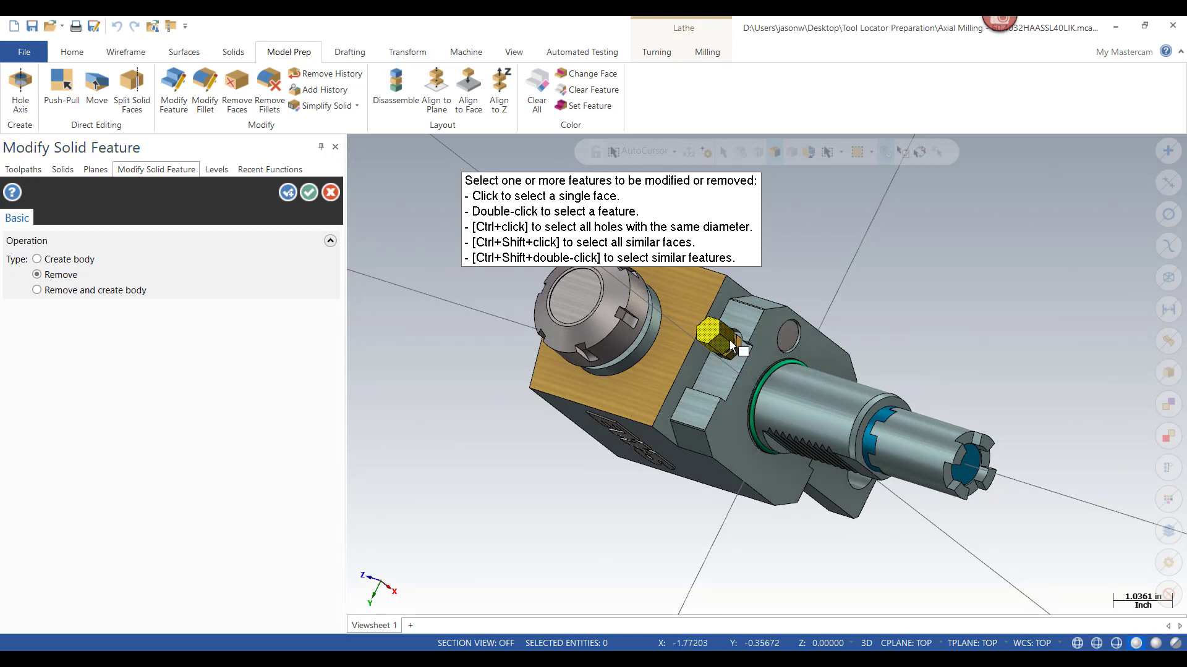
pyautogui.click(288, 195)
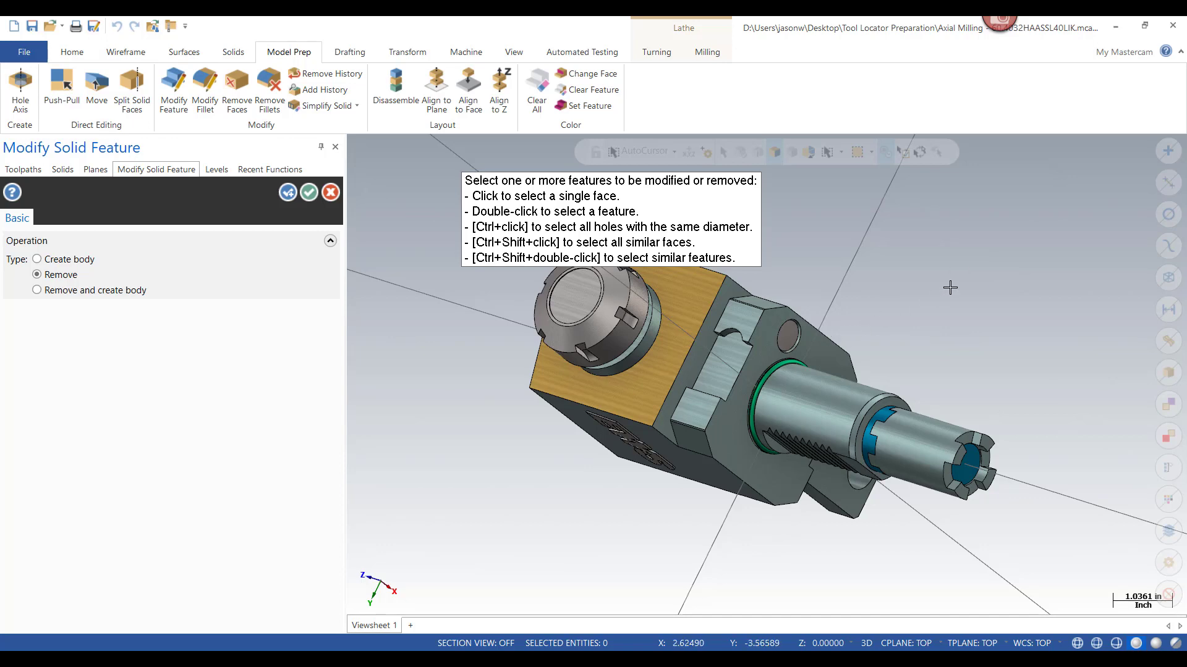
# - Remove one wrench slot feature from the rim of the collet nut
pyautogui.moveTo(949, 285); pyautogui.dragTo(971, 393, button='middle')
pyautogui.scroll(5, 669, 346)
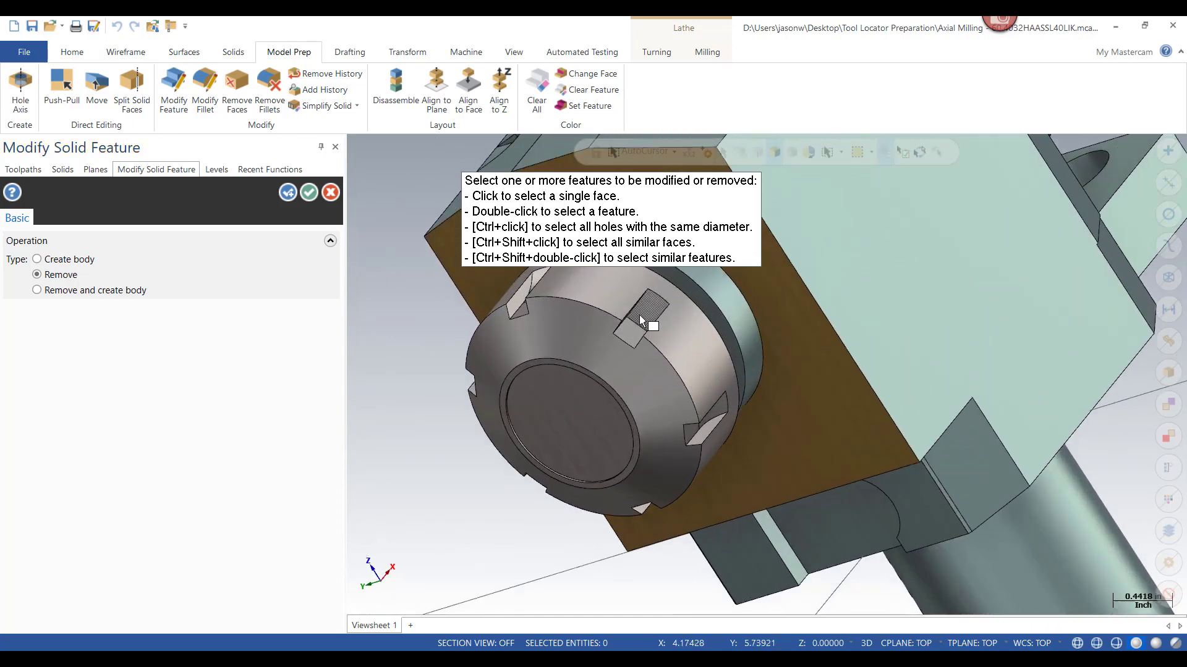
pyautogui.moveTo(668, 346); pyautogui.dragTo(661, 319, button='middle')
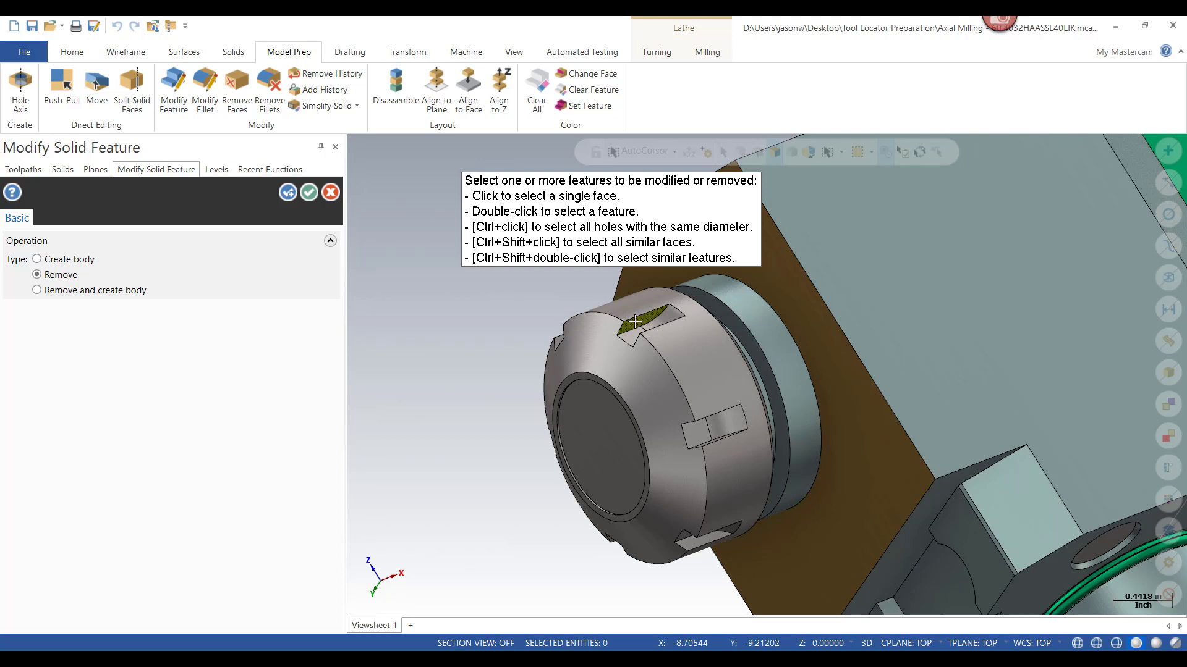
pyautogui.doubleClick(649, 322)
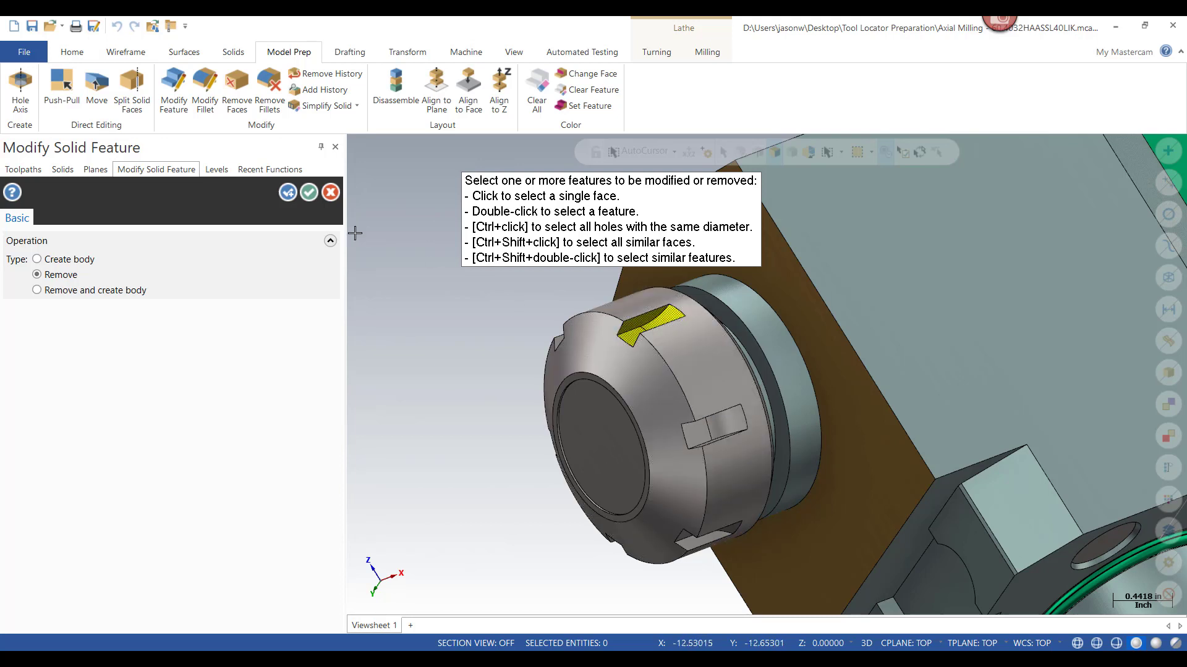
pyautogui.click(288, 192)
pyautogui.scroll(-6, 711, 333)
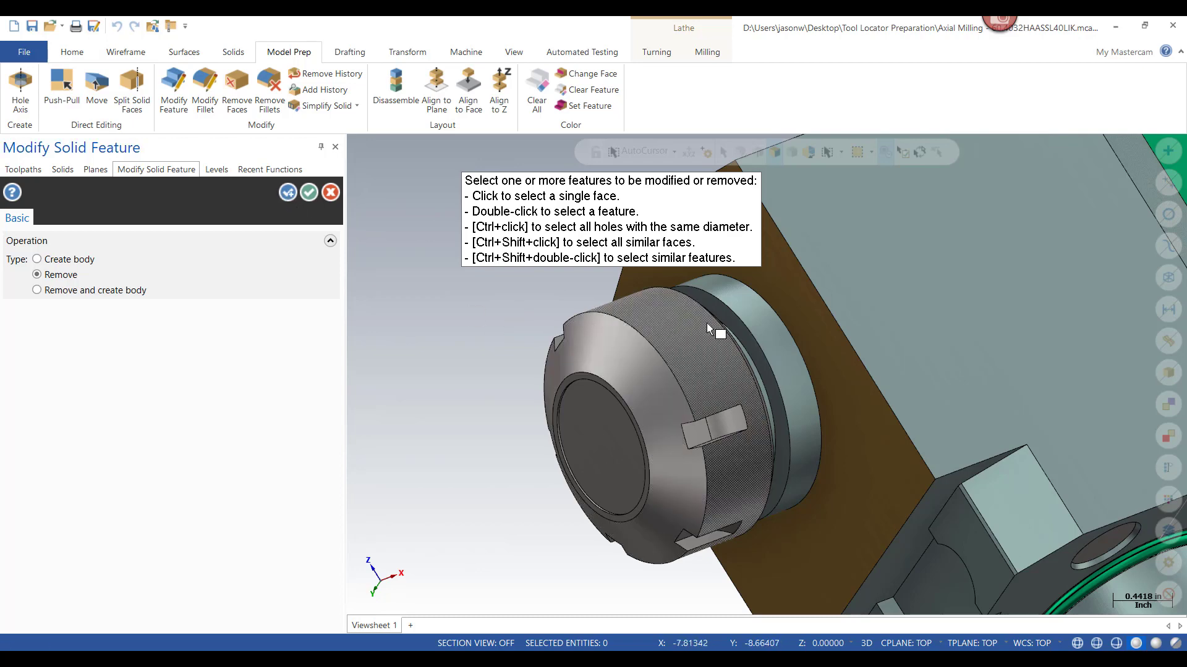
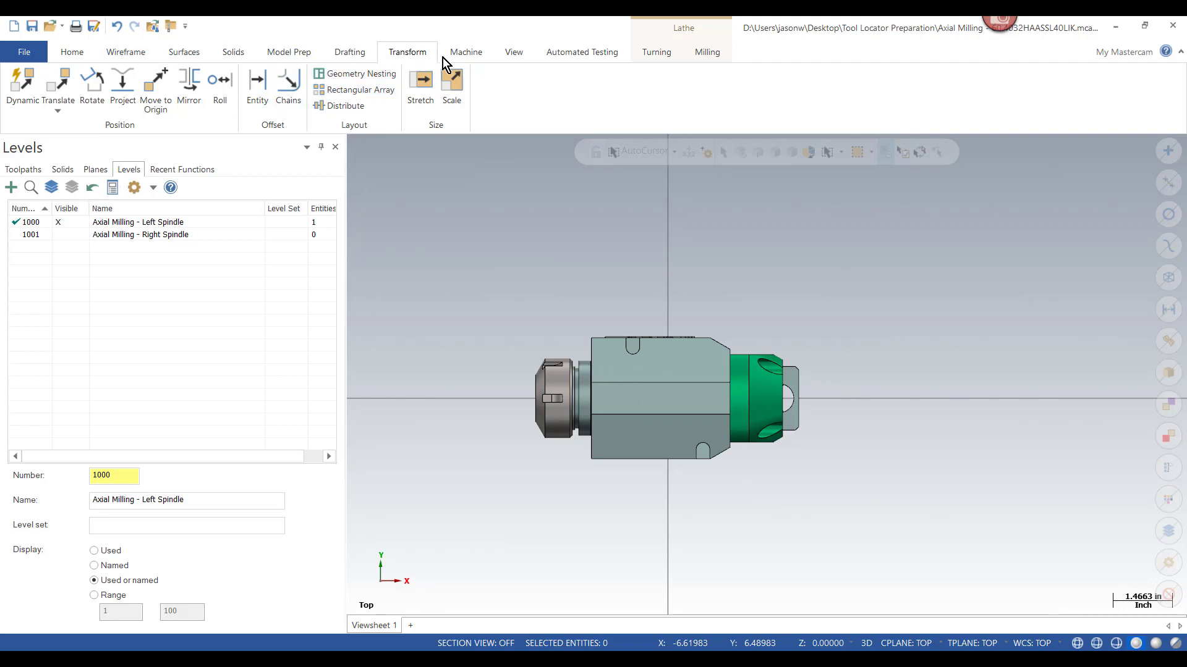
# - Start a Dynamic transform of the holder solid with the gnomon placed at the origin
pyautogui.click(23, 84)
pyautogui.click(684, 378)
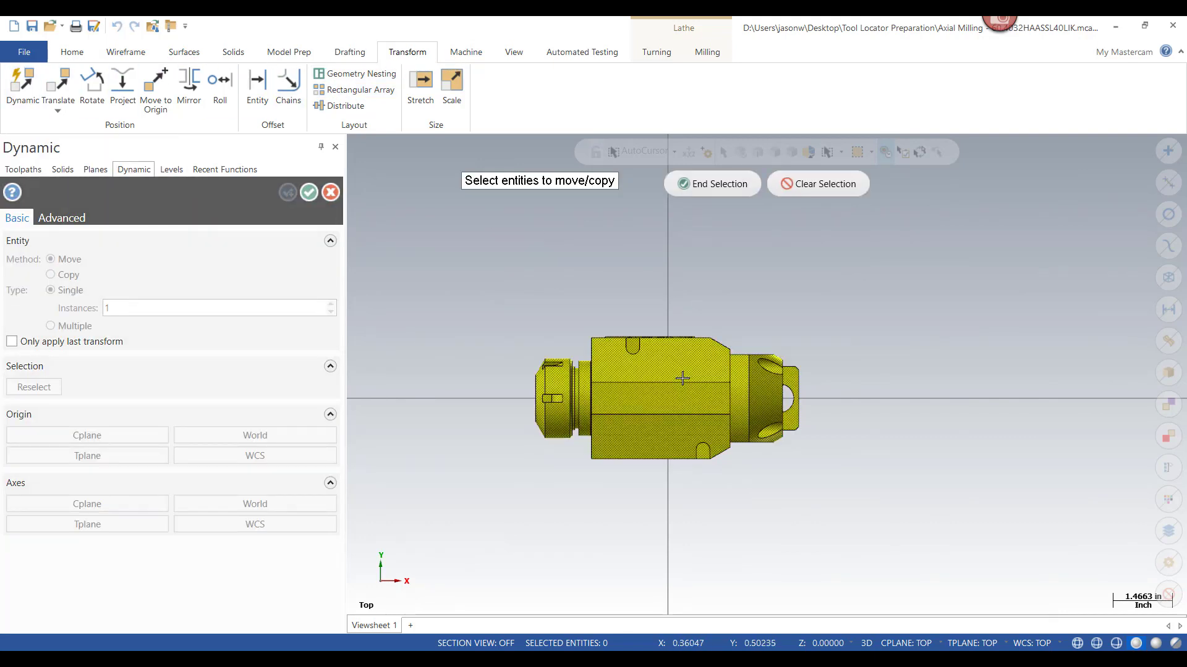
pyautogui.click(732, 188)
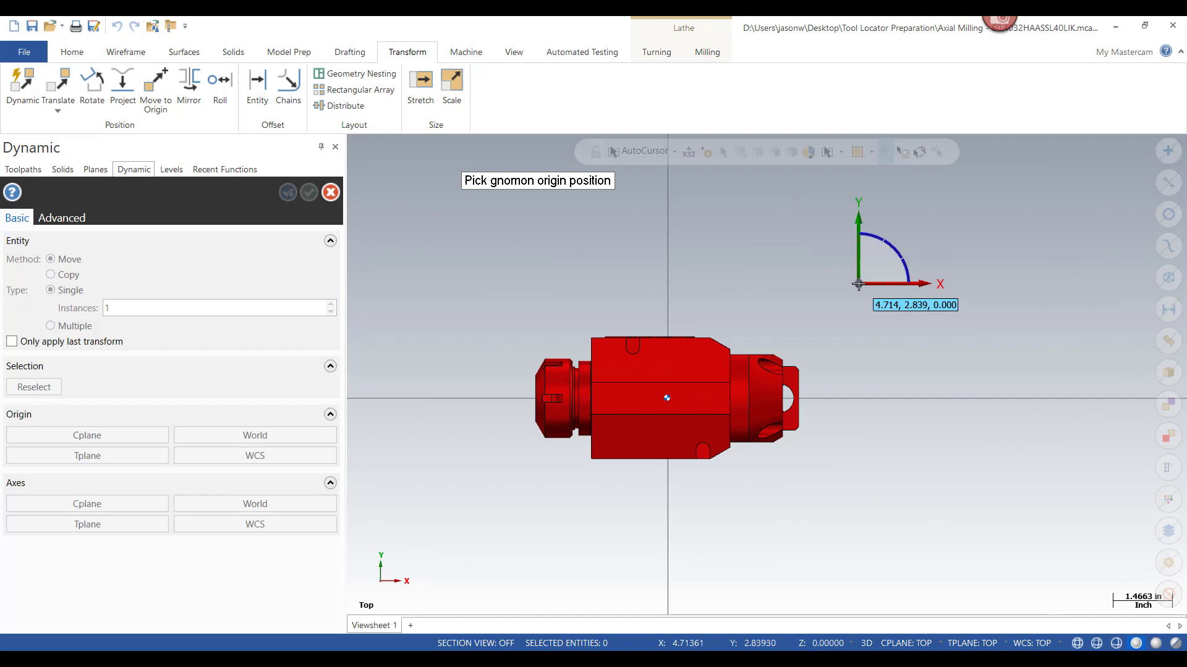
pyautogui.moveTo(915, 281); pyautogui.dragTo(821, 328, button='middle')
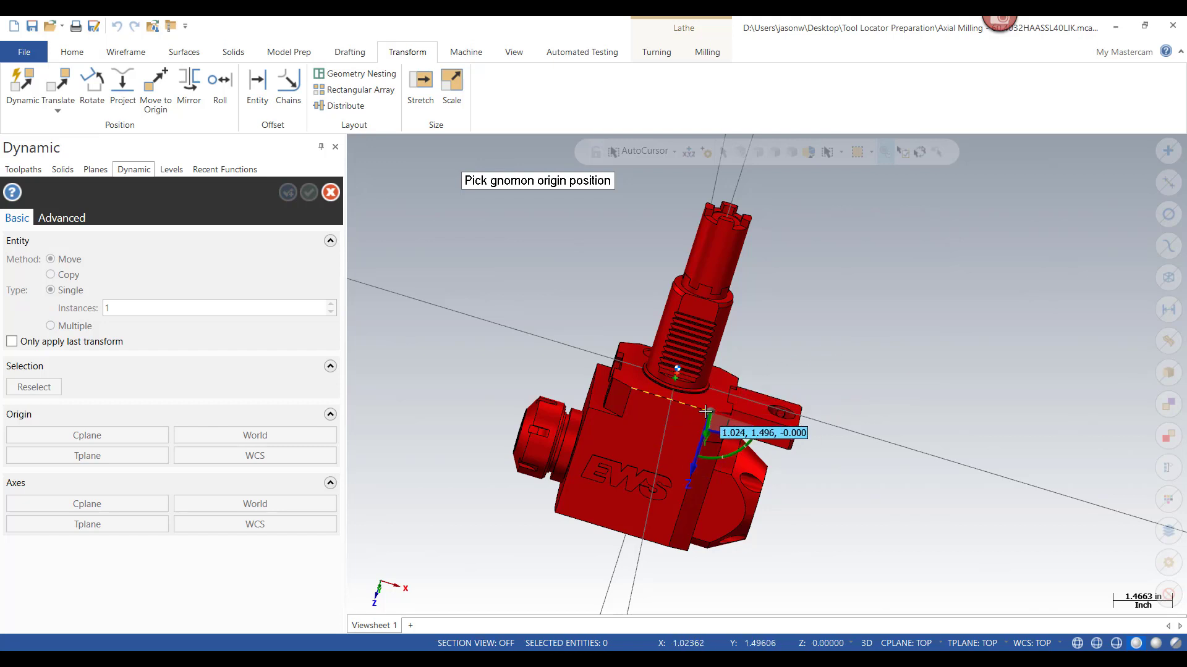
pyautogui.click(676, 152)
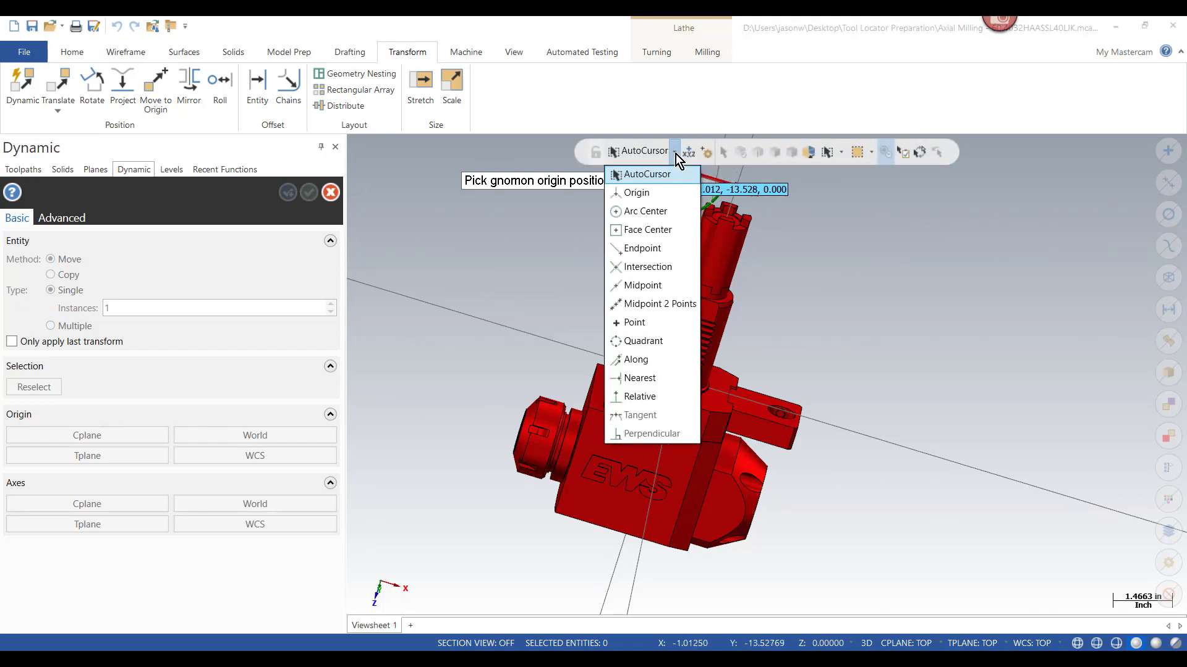
pyautogui.click(659, 194)
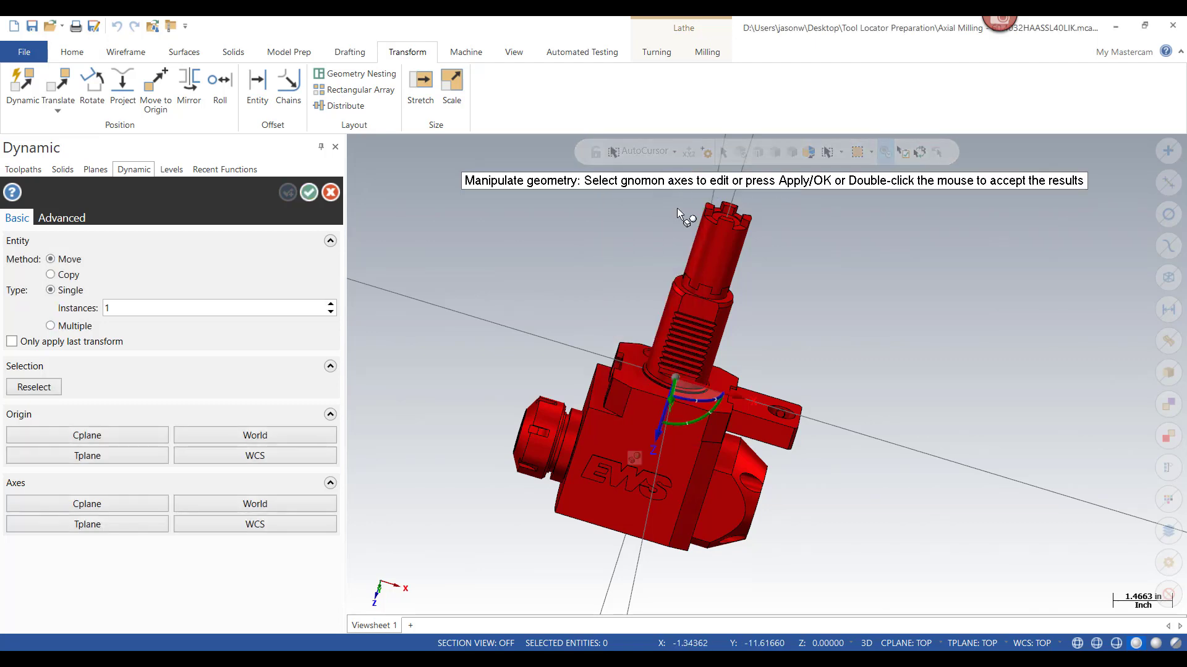
# - Display the isometric view and rotate the holder 90° about the X axis, pointing its shank along positive Y, and accept the move
pyautogui.rightClick(884, 343)
pyautogui.click(946, 498)
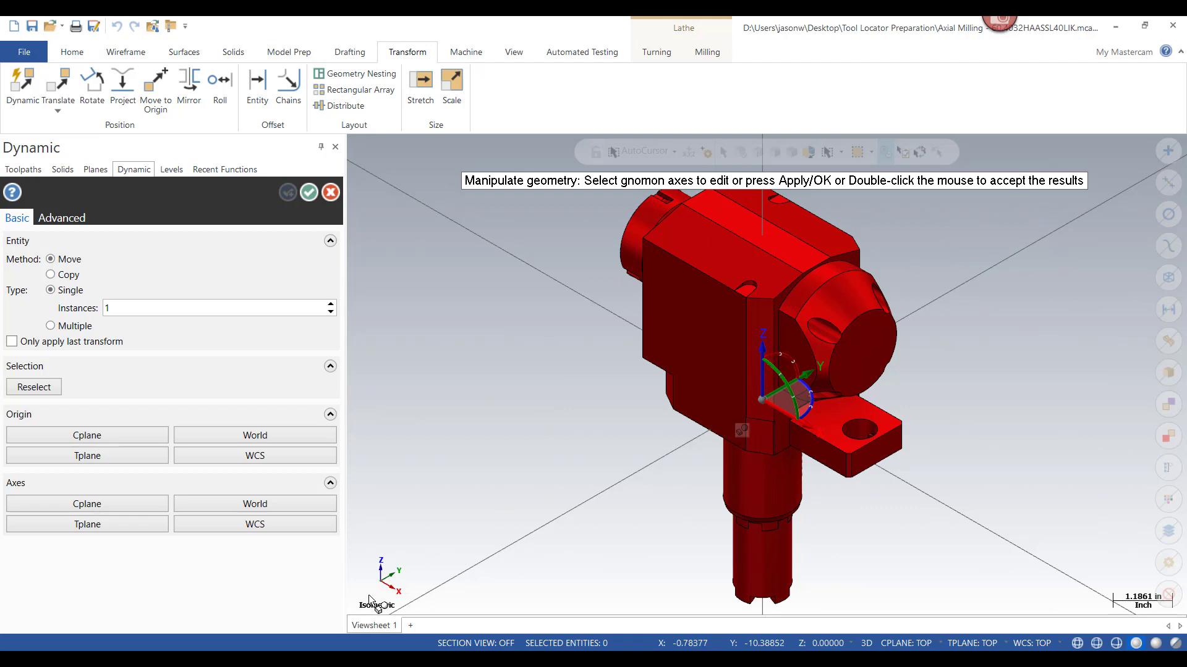
pyautogui.click(778, 358)
pyautogui.click(777, 358)
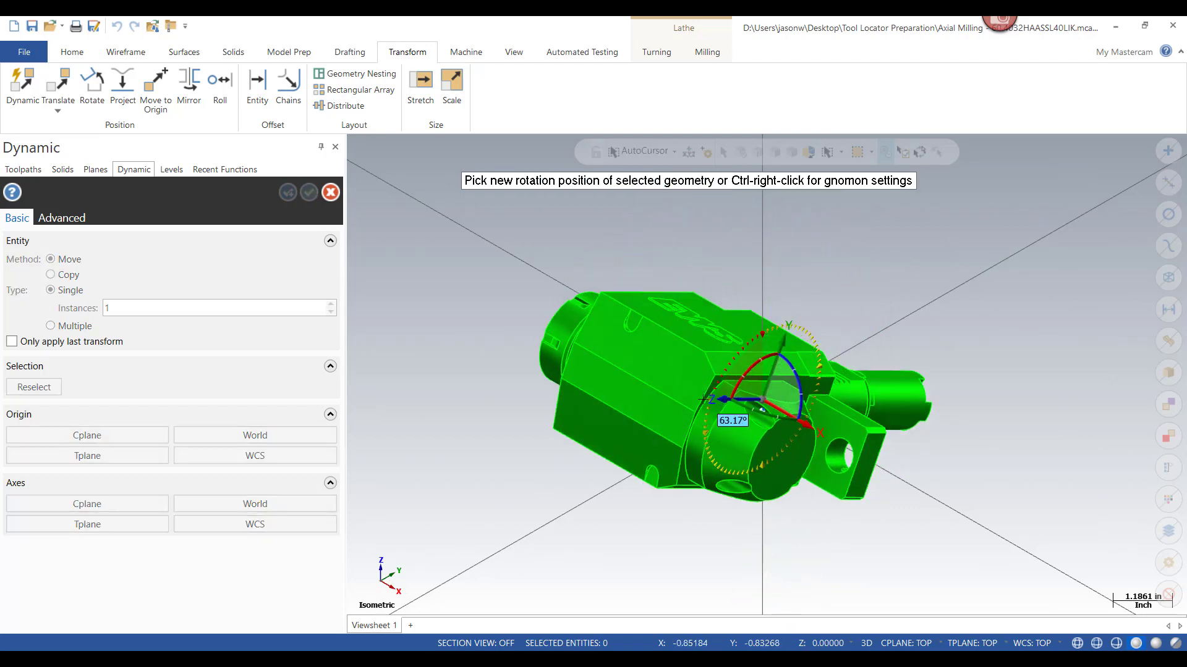
pyautogui.click(703, 399)
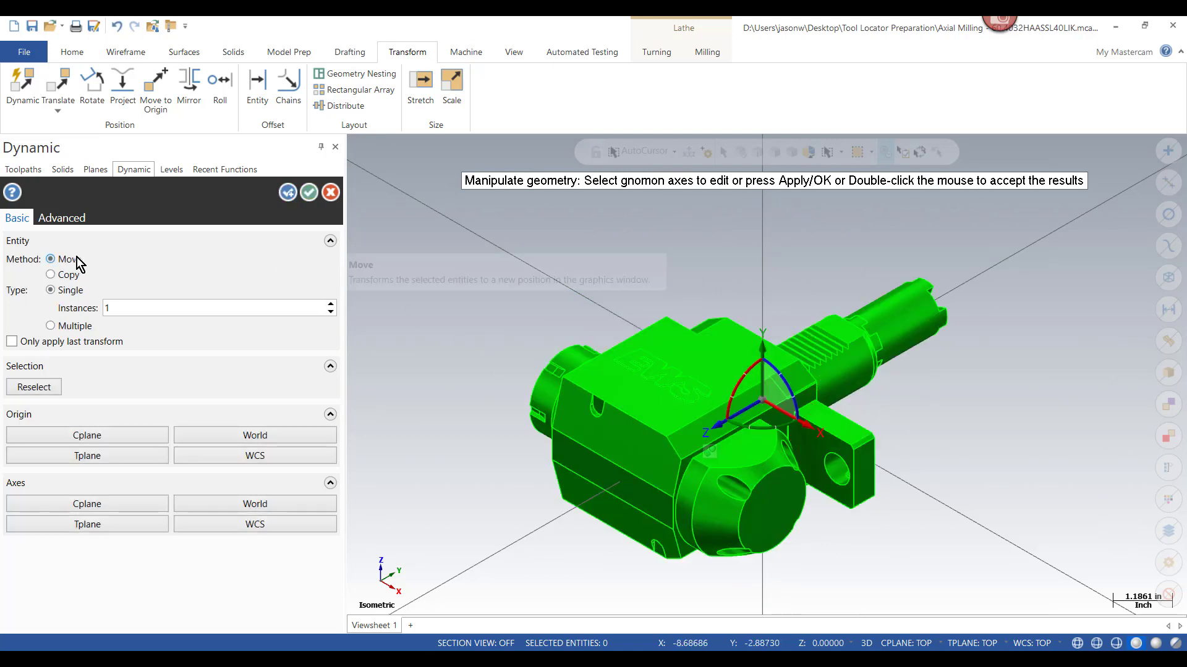
pyautogui.click(308, 192)
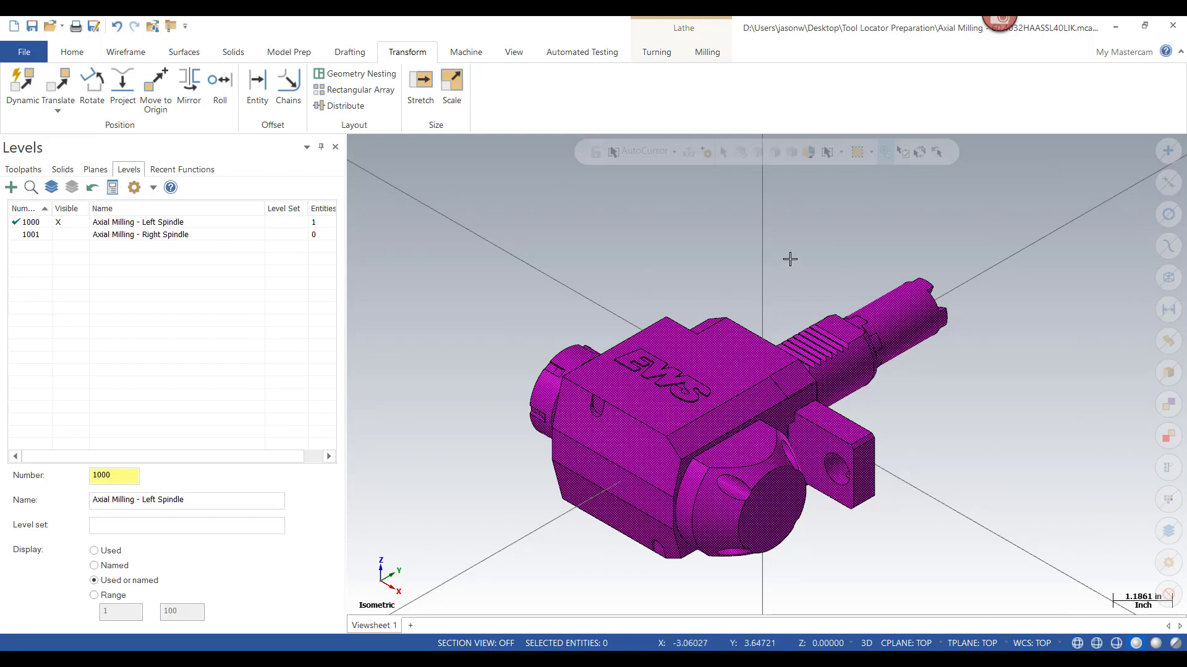
# - Set up a Dynamic transform of the reoriented holder using the Copy method, with the gnomon at the origin
pyautogui.click(720, 349)
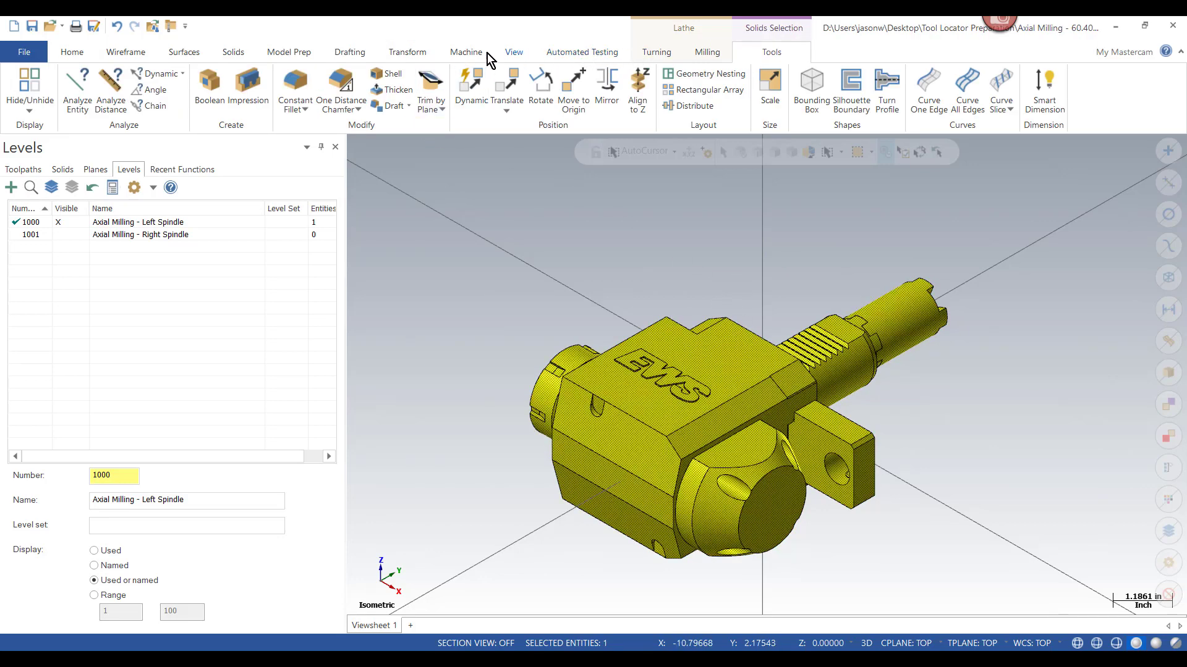
pyautogui.click(407, 52)
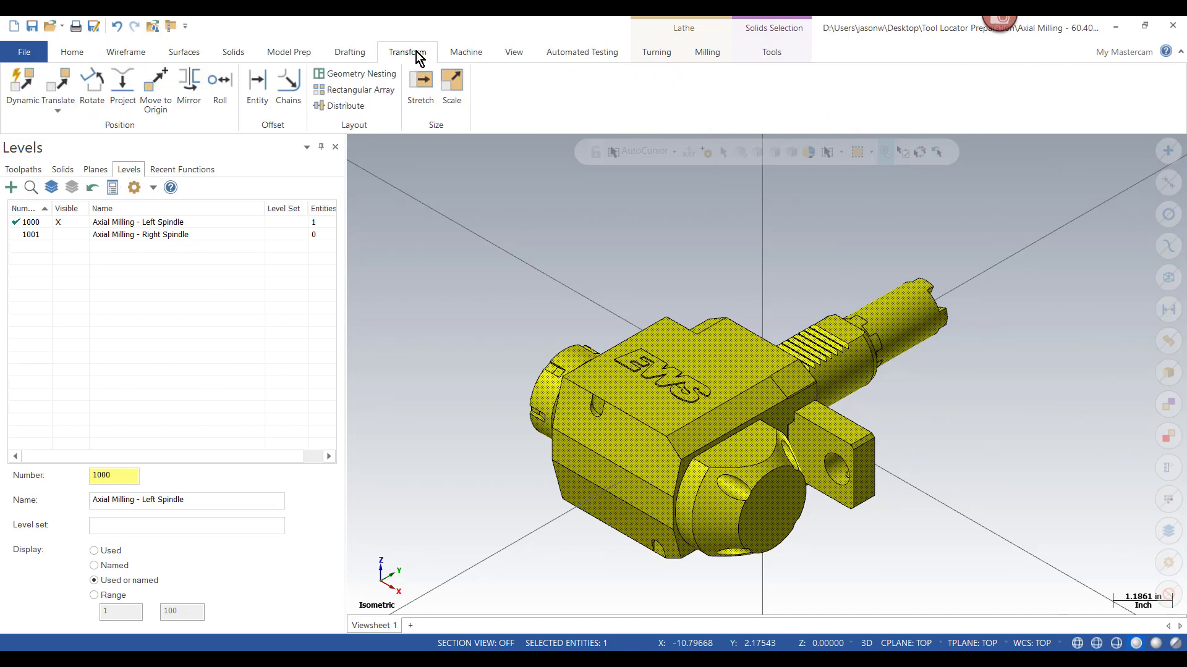
pyautogui.click(22, 86)
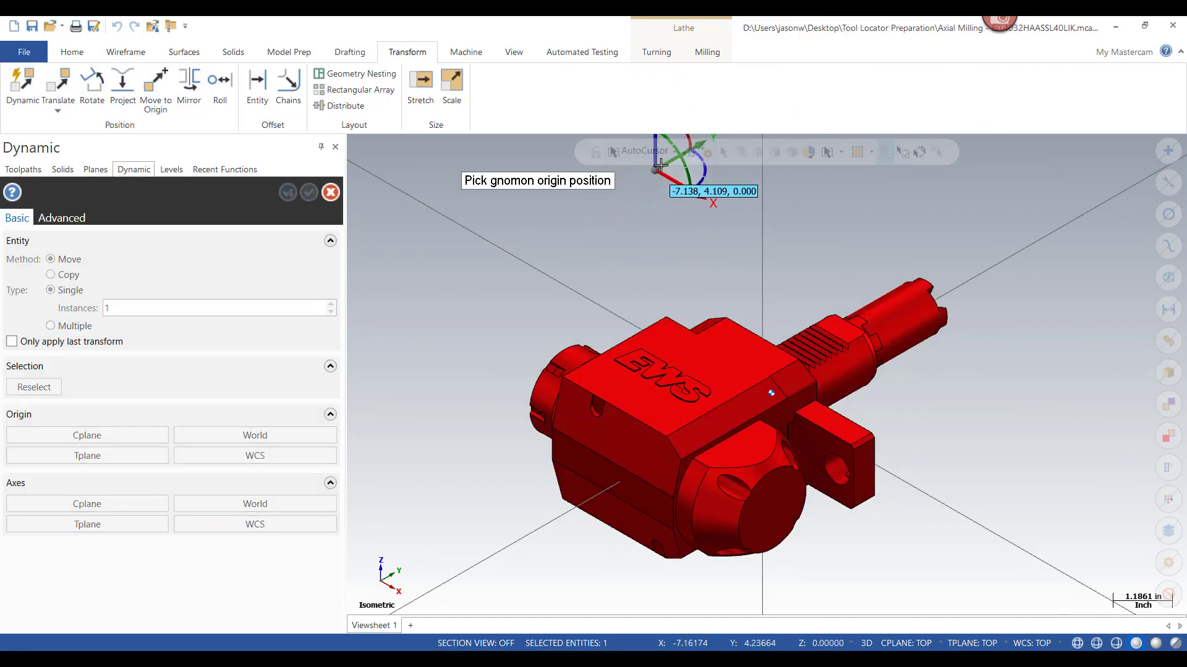
pyautogui.click(674, 152)
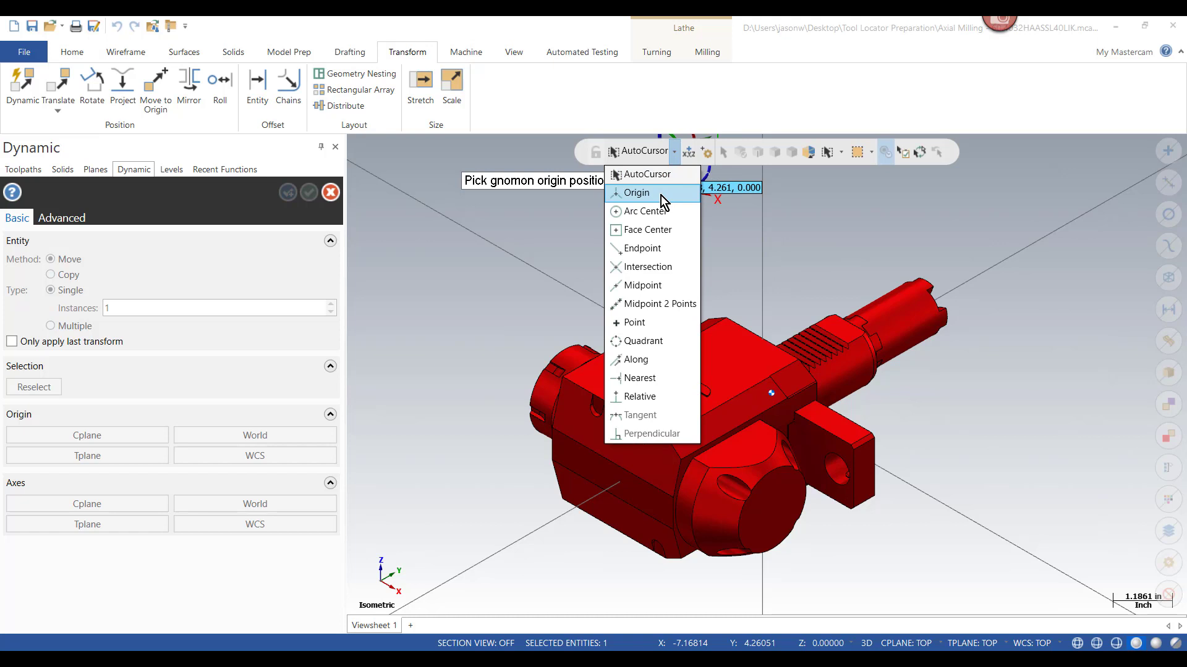
pyautogui.click(637, 193)
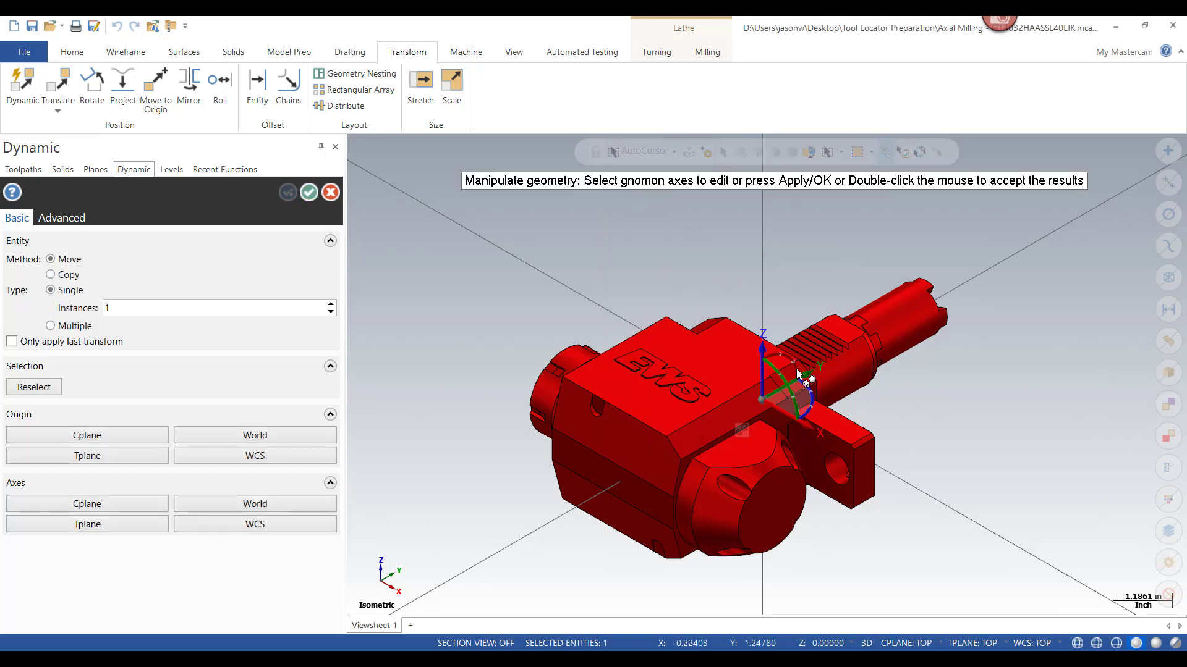
pyautogui.click(51, 275)
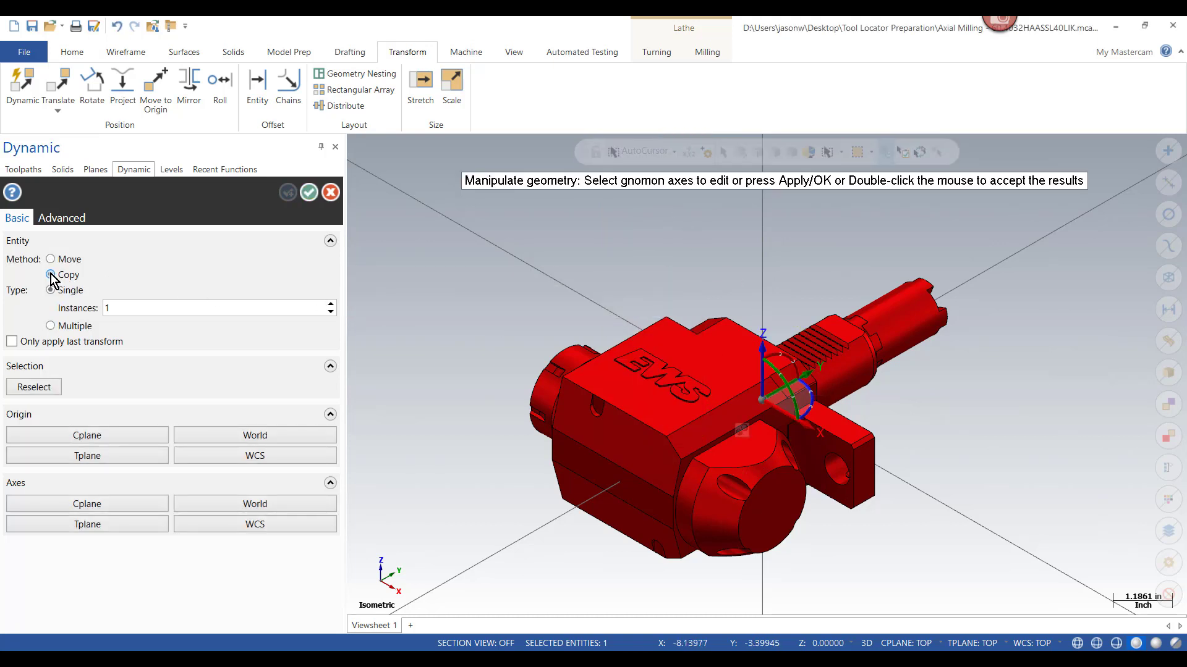
# - Rotate the copy of the holder 180° about the X axis and accept the result
pyautogui.click(805, 381)
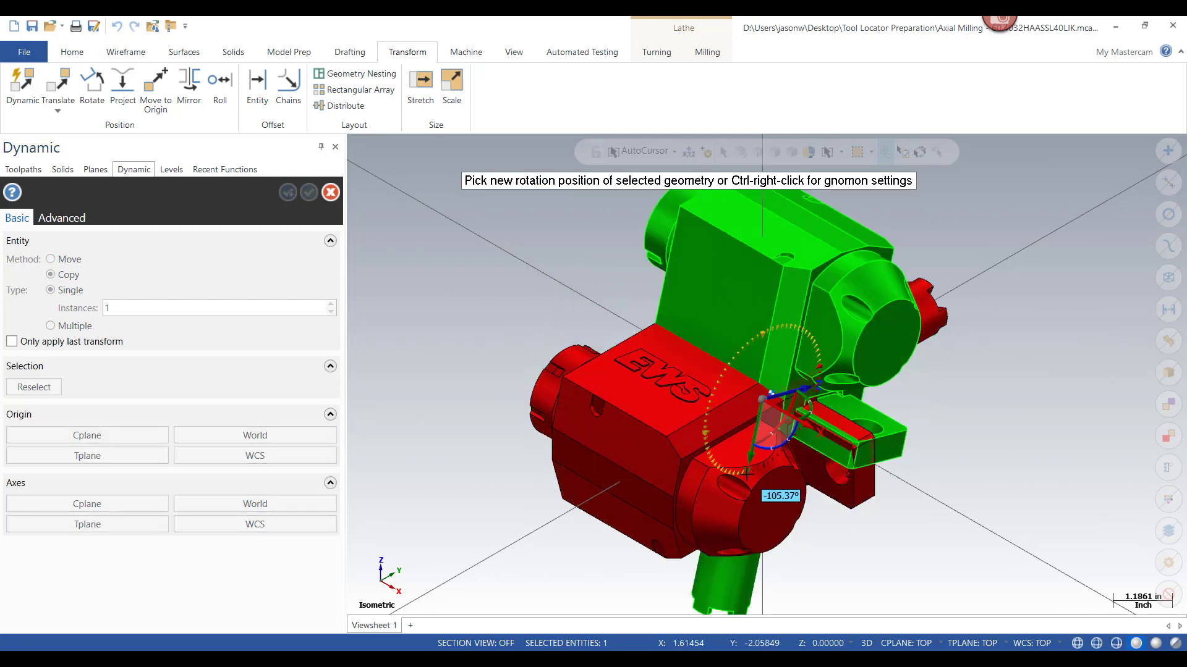
pyautogui.write('180')
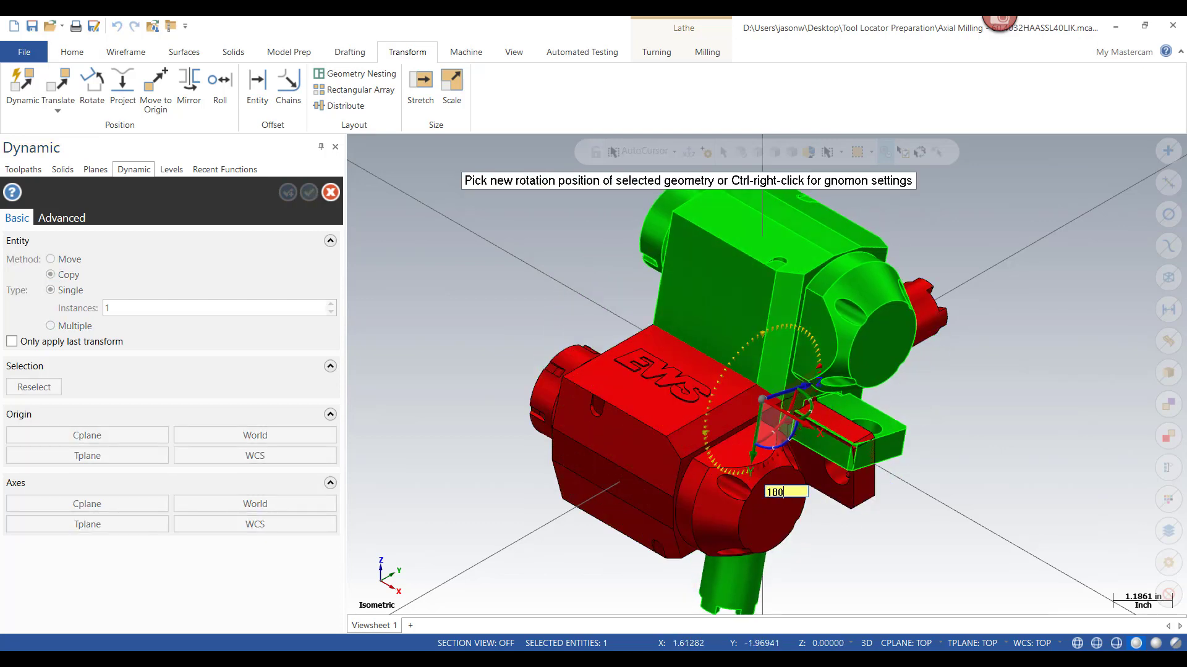
pyautogui.press('Return')
pyautogui.press('Return')
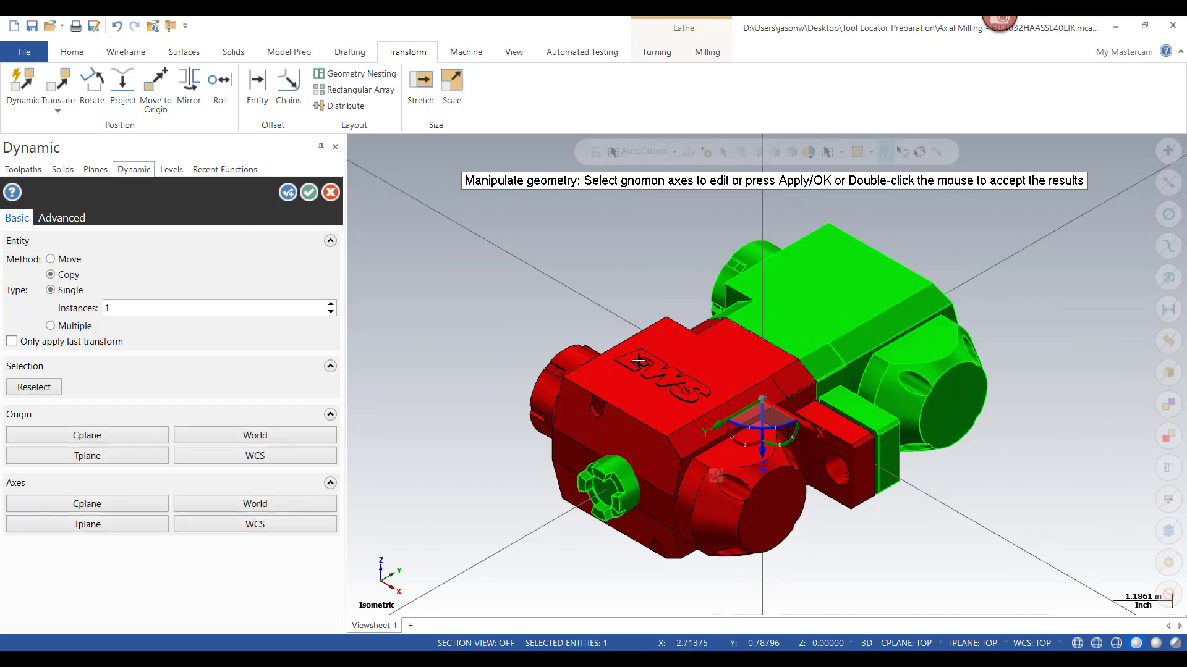
pyautogui.hotkey('alt', 'z')
pyautogui.doubleClick(1063, 359)
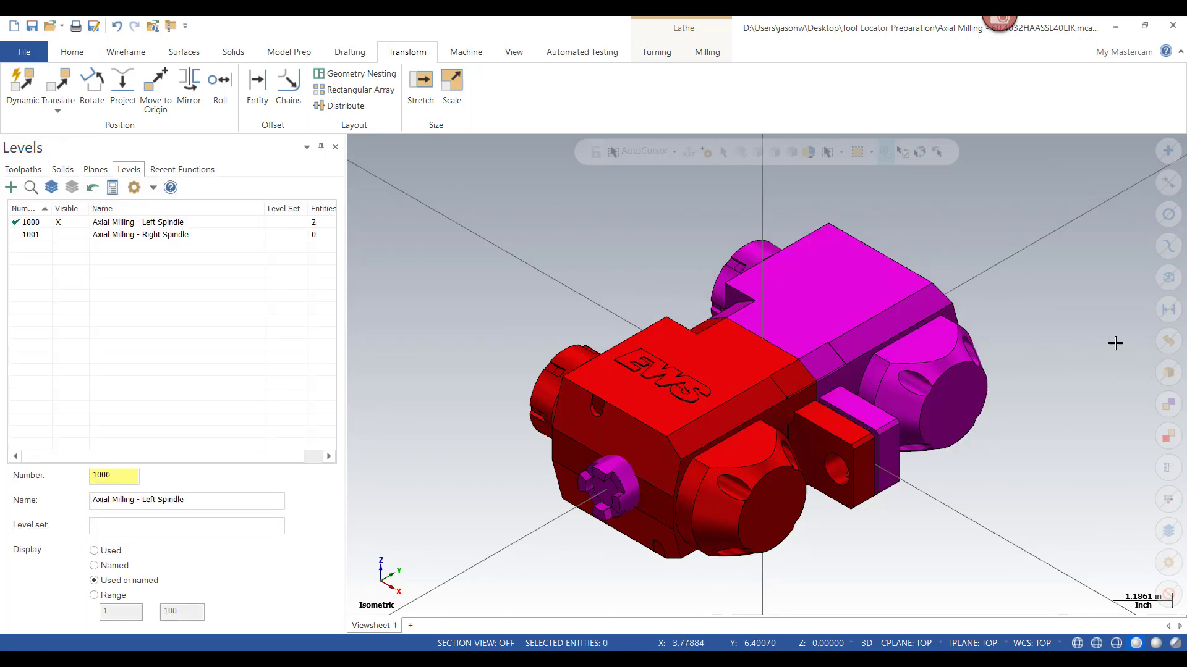
# - Clear the transform group and result colors from both holder solids
pyautogui.rightClick(962, 217)
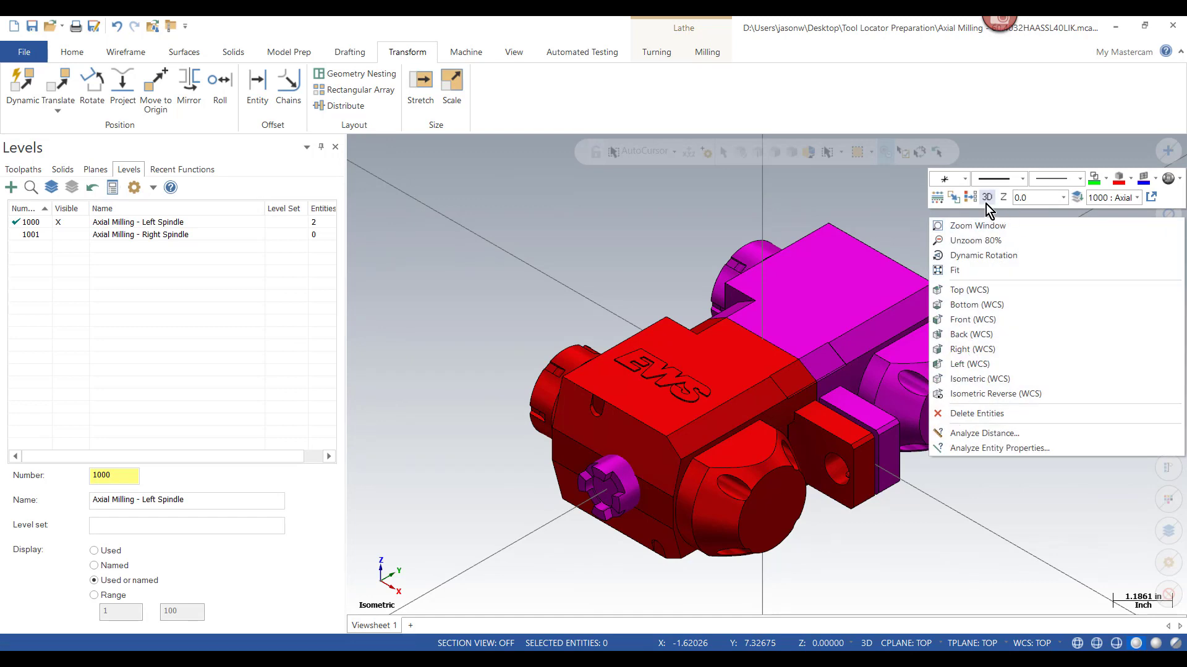
pyautogui.click(971, 197)
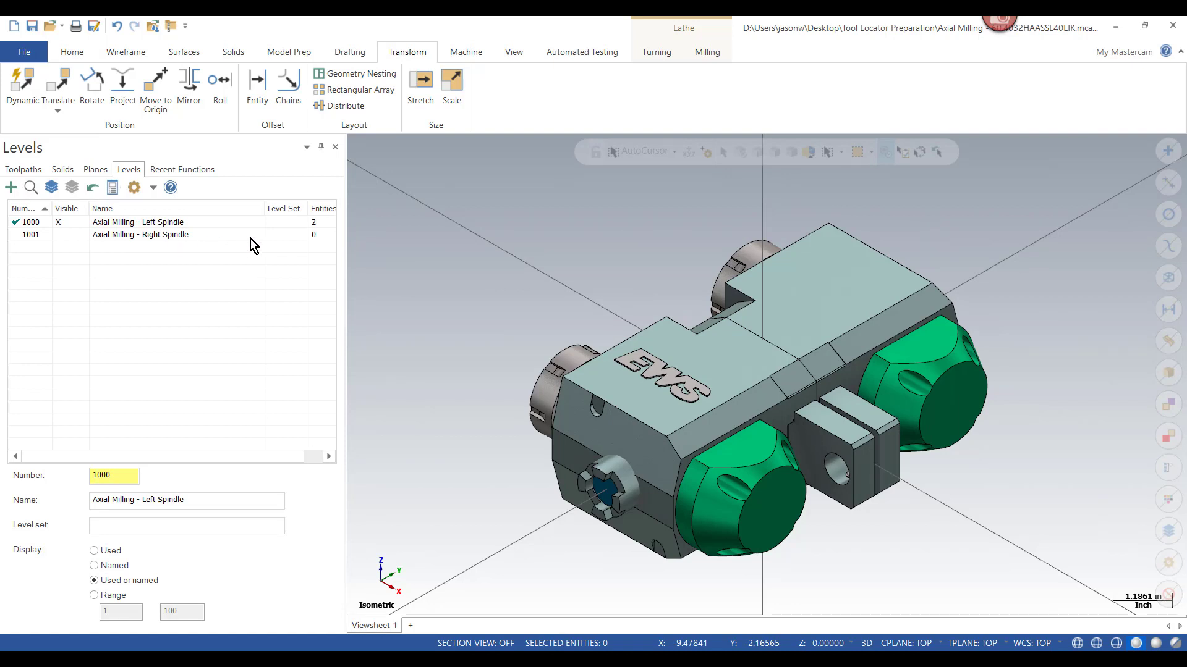
pyautogui.scroll(-1, 625, 252)
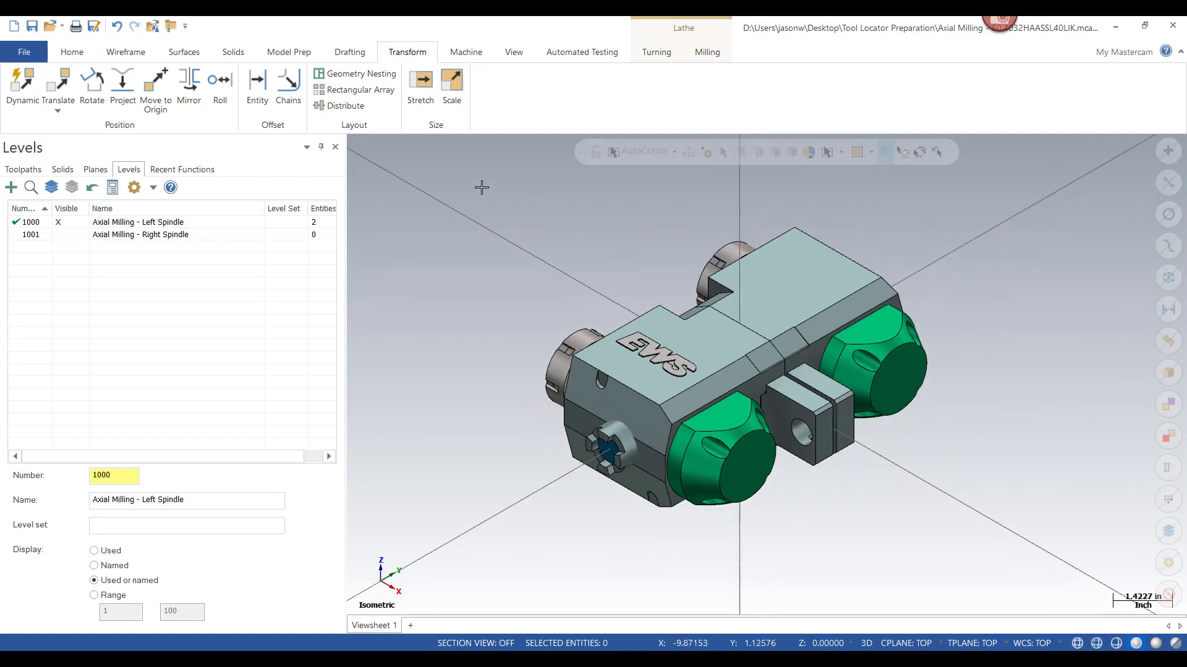
# - Copy both holder solids to level 1001, Axial Milling - Right Spindle, and display only that level
pyautogui.moveTo(481, 188); pyautogui.dragTo(960, 526)
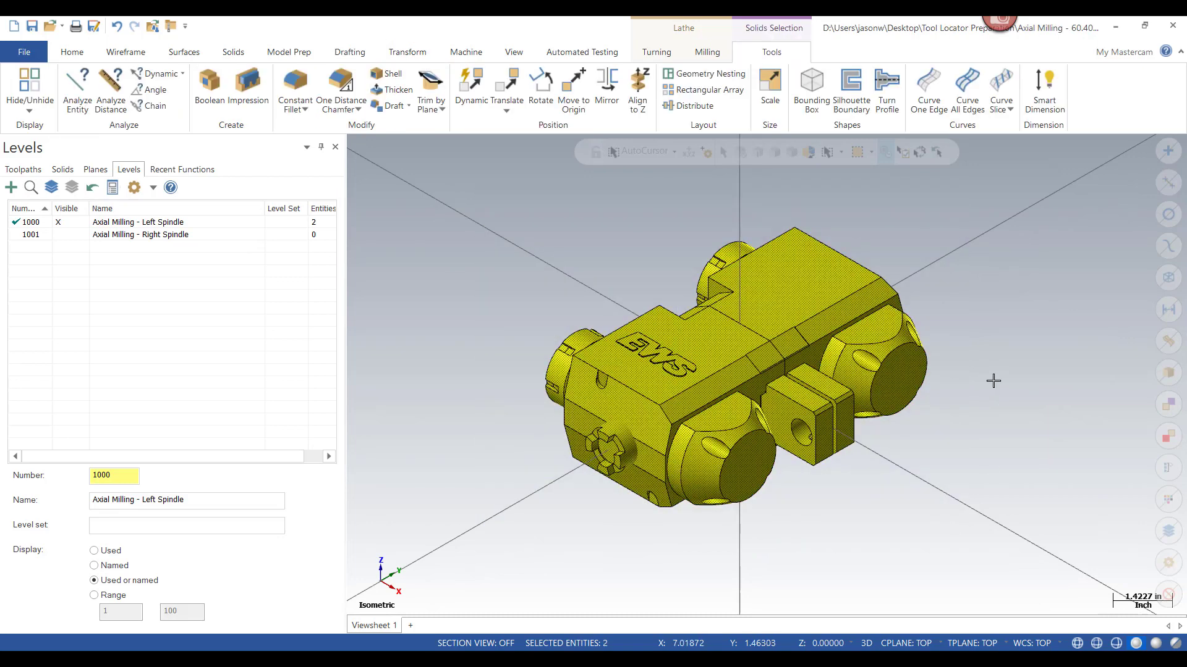
pyautogui.rightClick(966, 326)
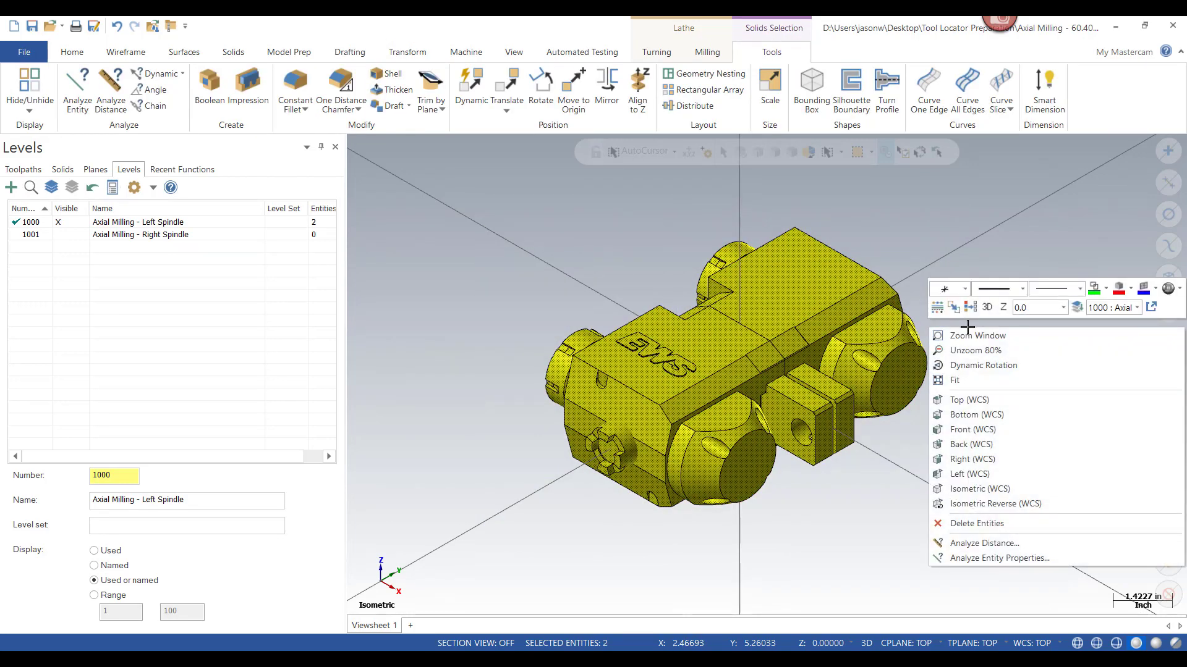
pyautogui.click(1077, 308)
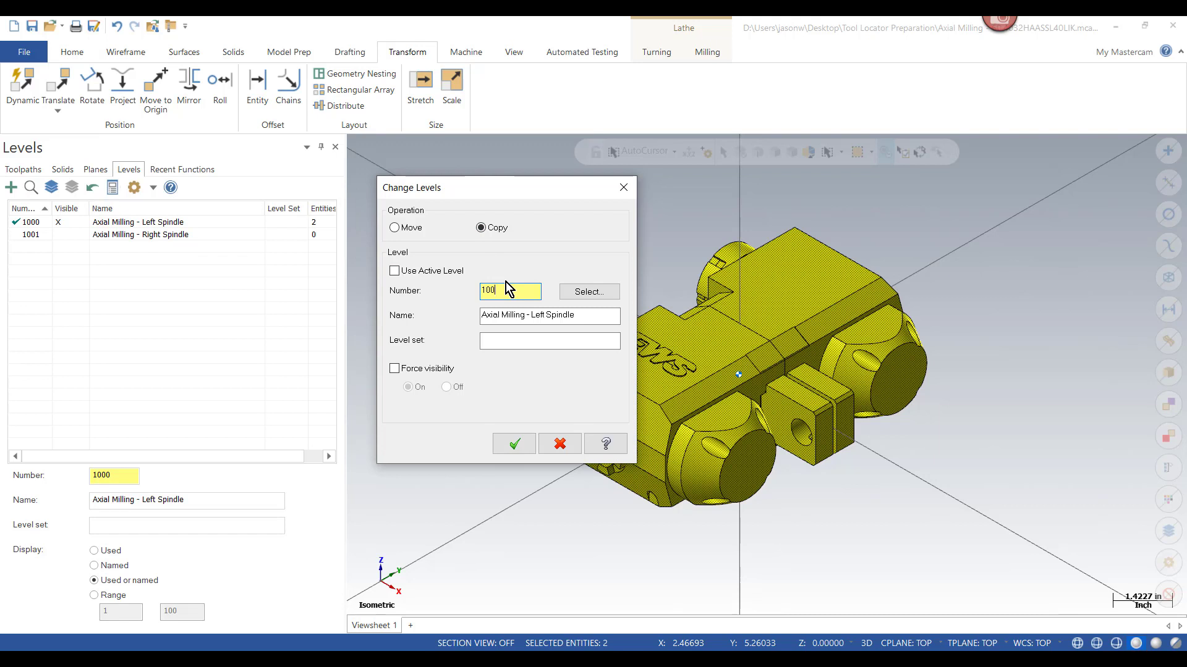
pyautogui.click(516, 445)
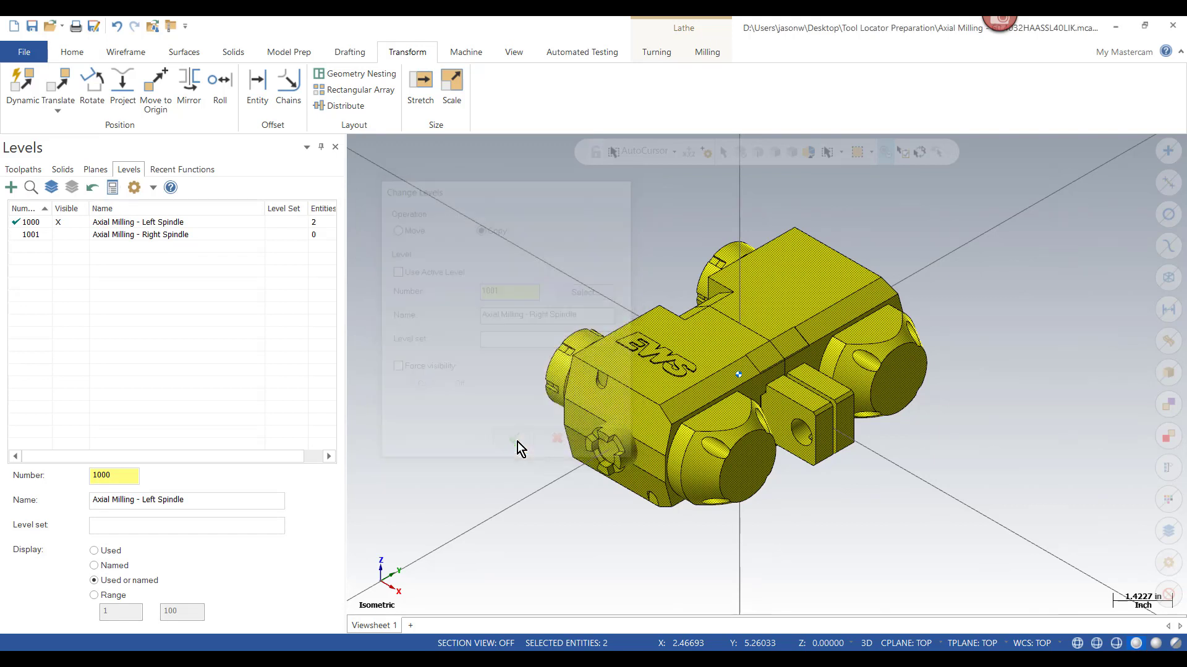
pyautogui.click(69, 222)
pyautogui.click(69, 235)
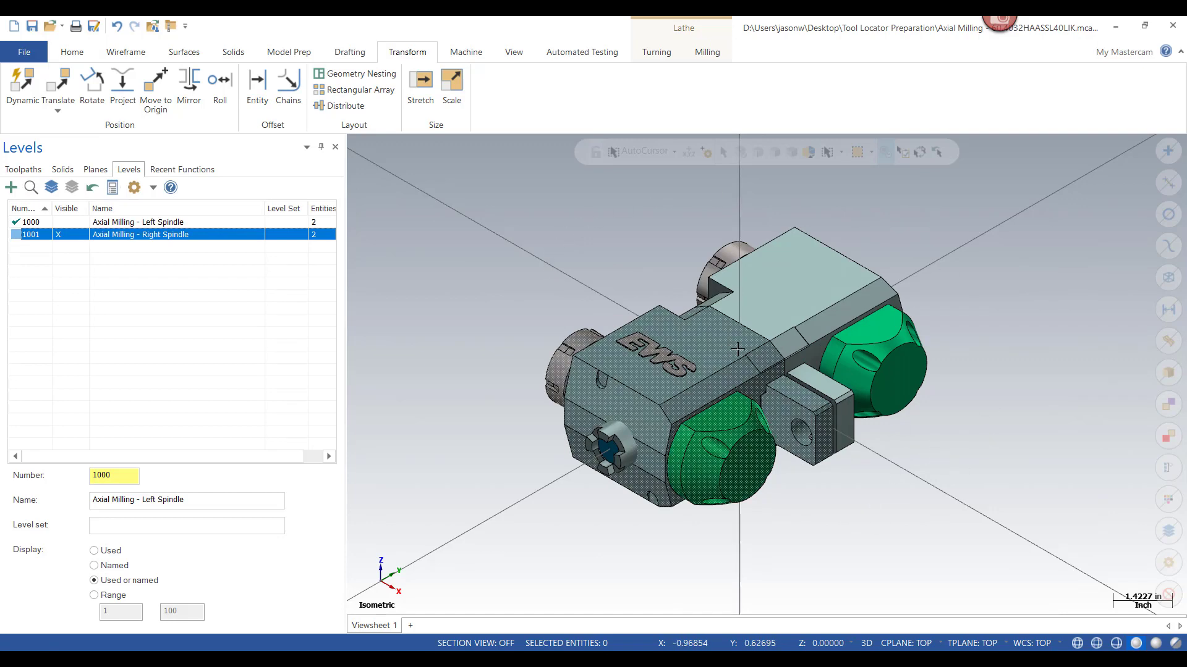
# - Set up a Dynamic transform of both right-spindle holder solids with the gnomon at the origin
pyautogui.moveTo(451, 180); pyautogui.dragTo(1024, 533)
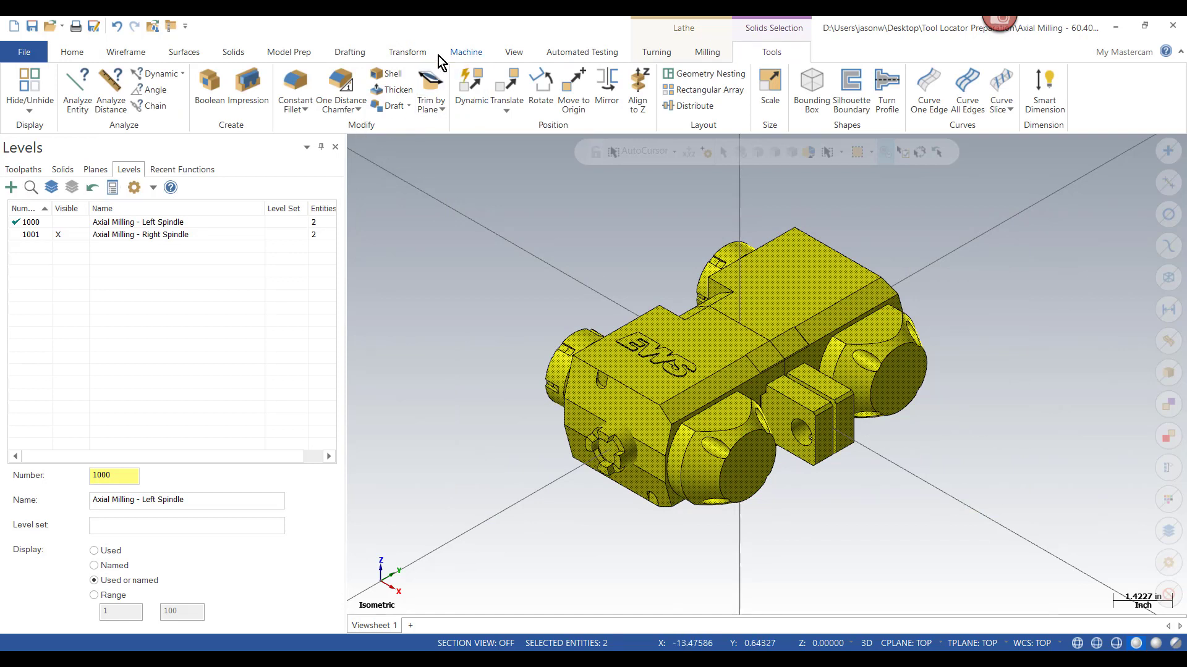
pyautogui.click(403, 53)
pyautogui.click(22, 87)
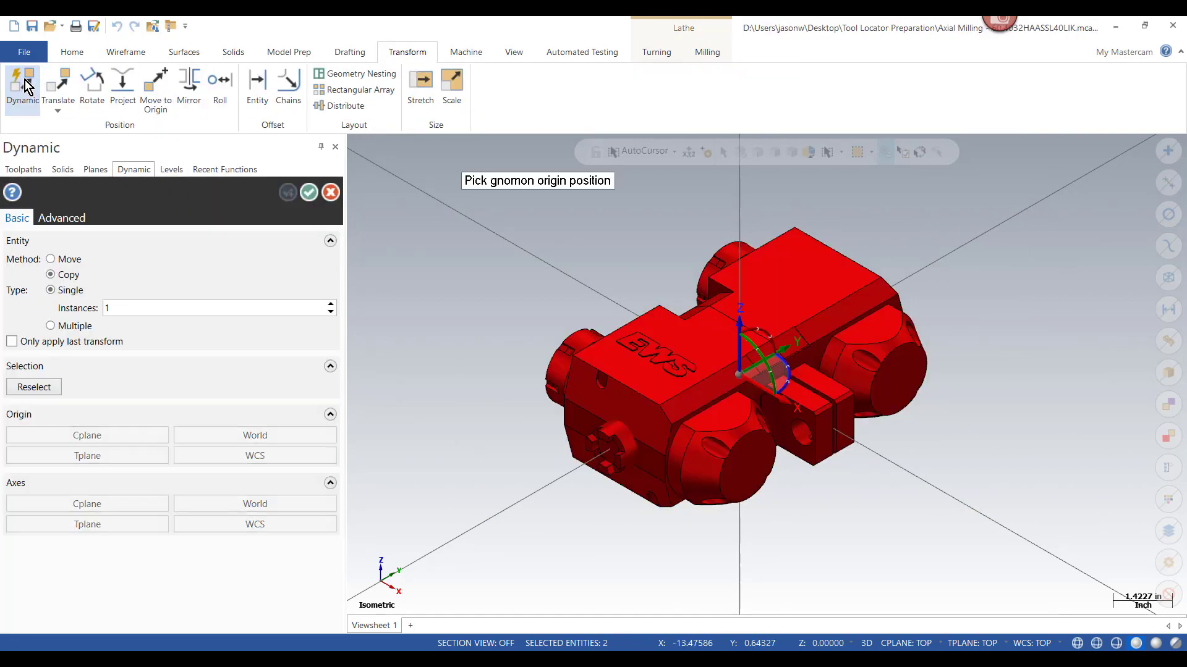
pyautogui.click(674, 152)
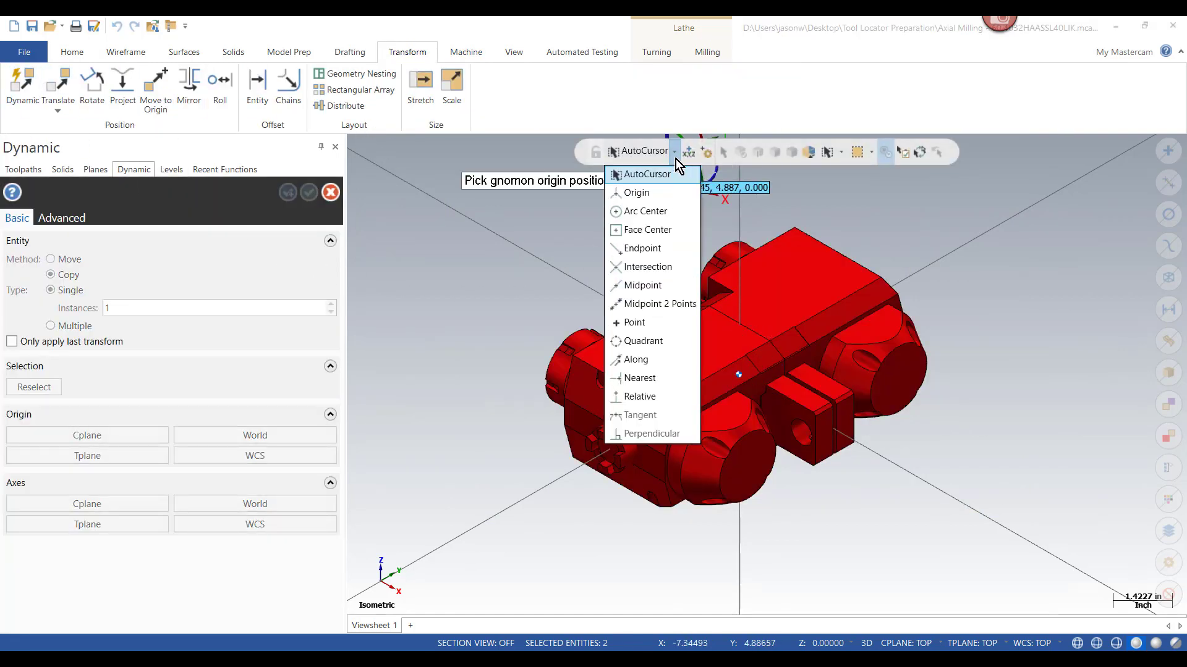
pyautogui.click(659, 194)
# - Rotate the right-spindle holder 180° about the Y axis using the Move method, accept it, and clear the result colors
pyautogui.click(772, 386)
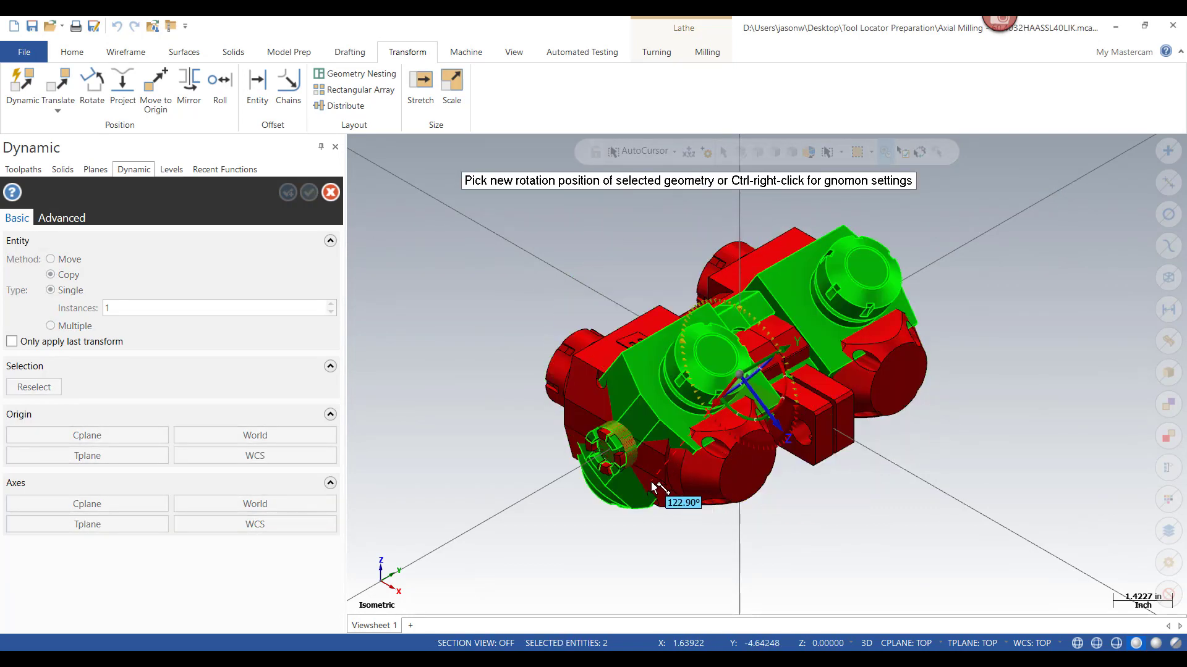
pyautogui.write('180')
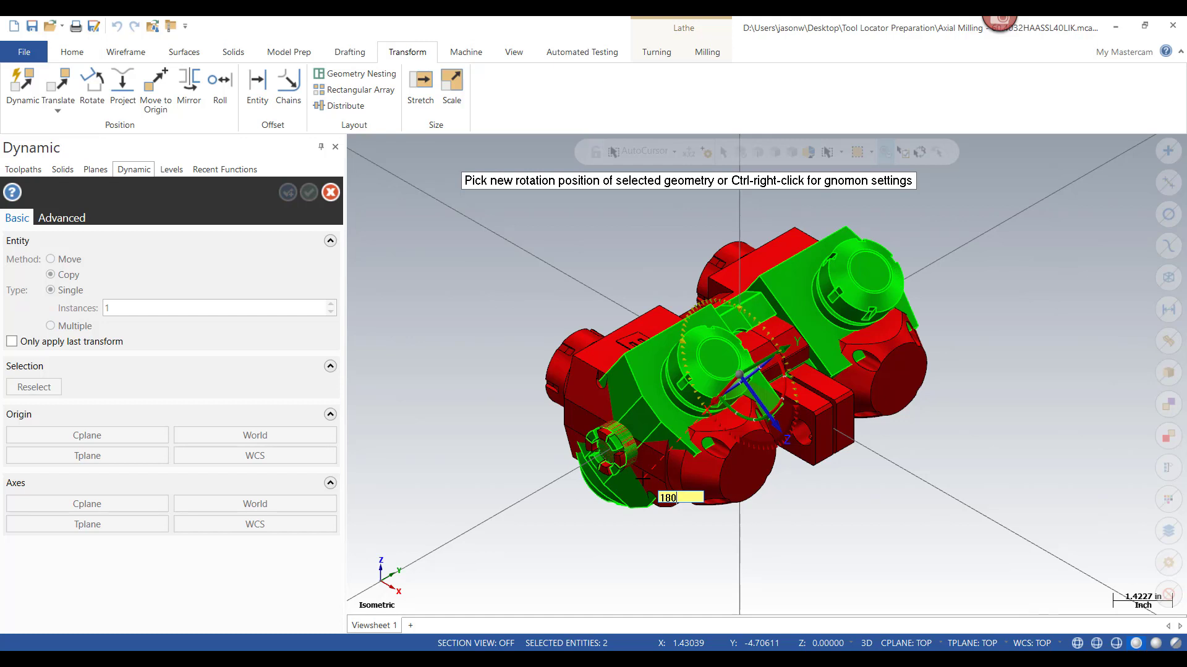
pyautogui.press('Return')
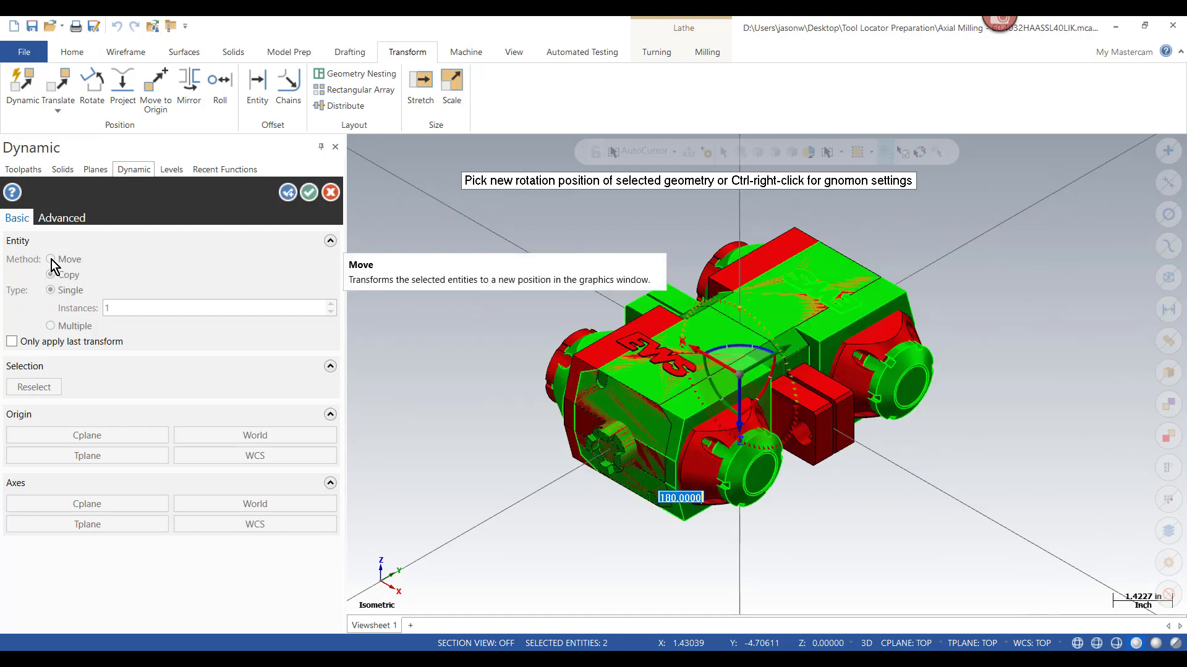
pyautogui.press('Return')
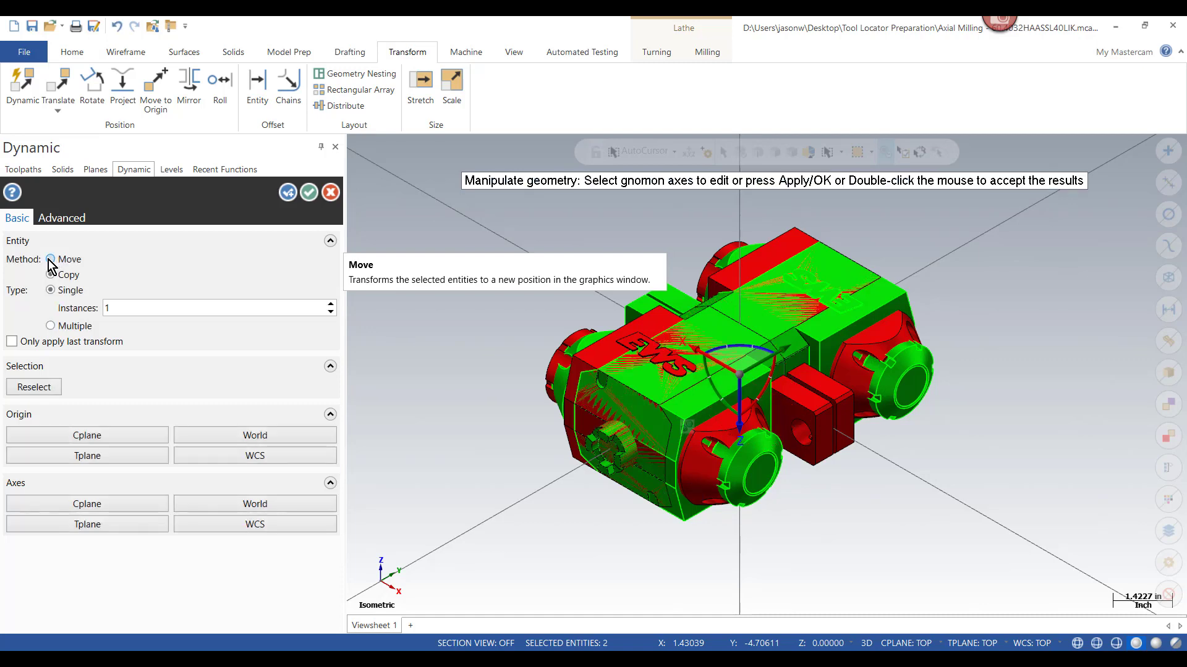
pyautogui.click(51, 259)
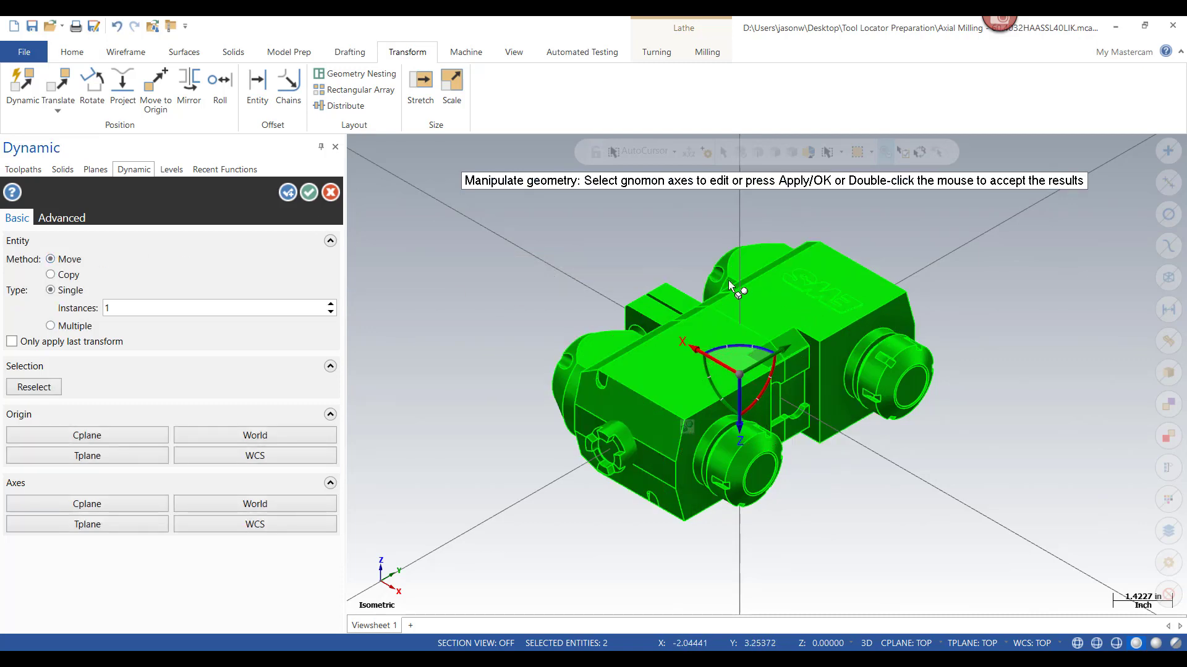
pyautogui.click(310, 194)
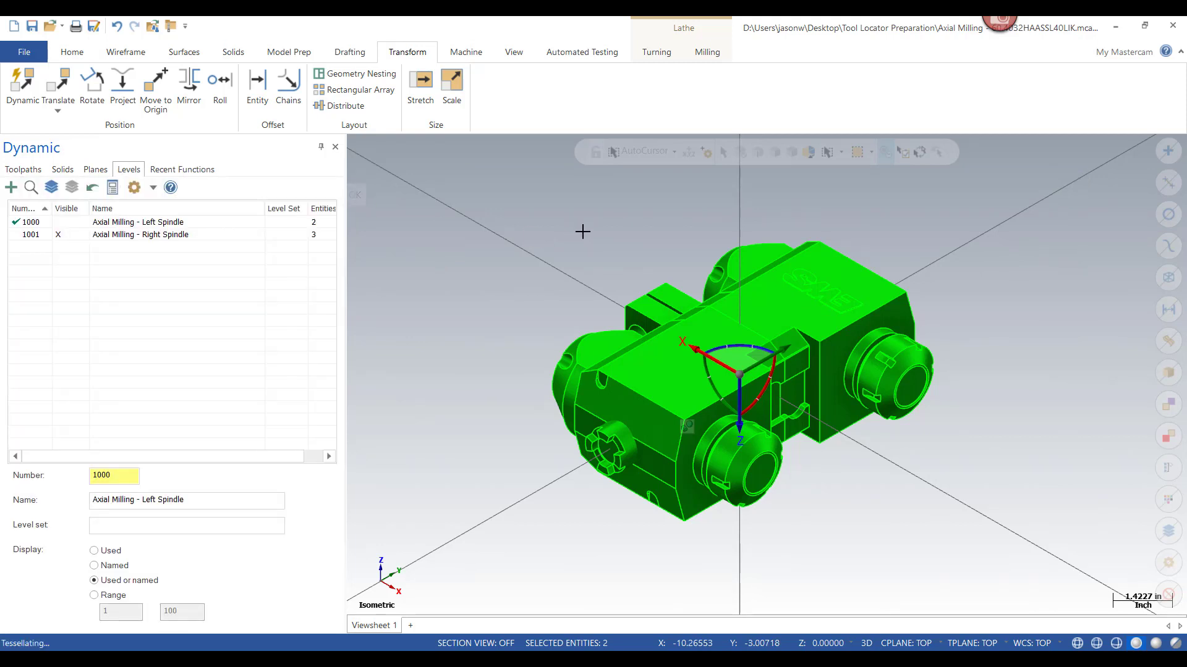
pyautogui.rightClick(522, 248)
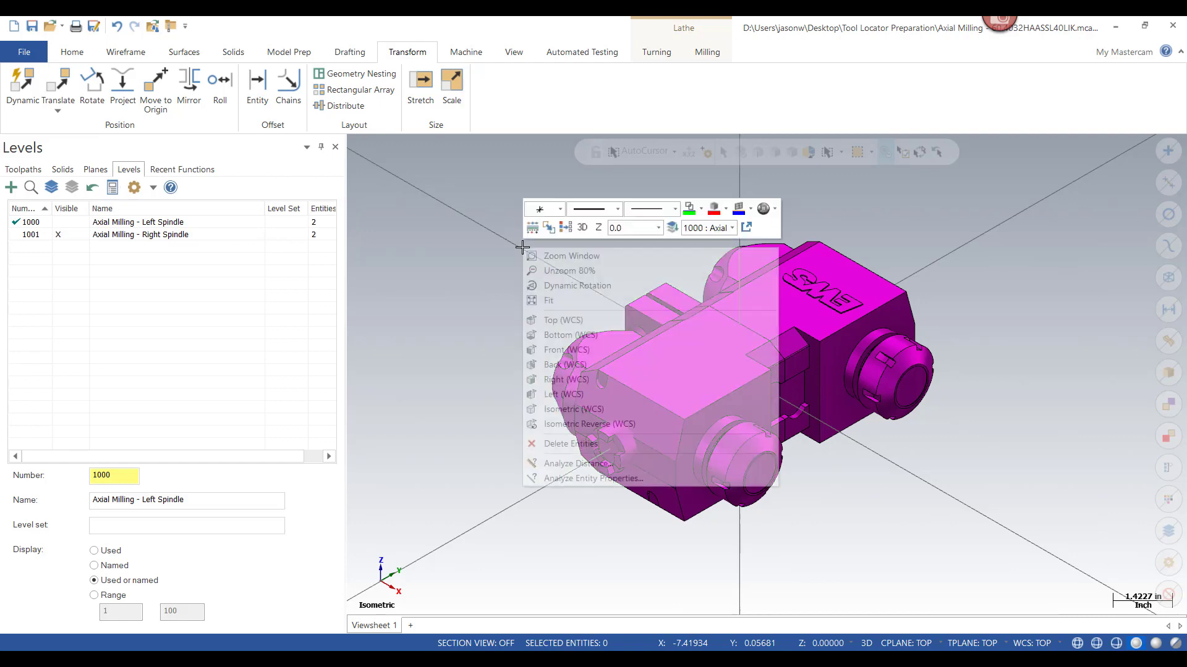
pyautogui.click(503, 254)
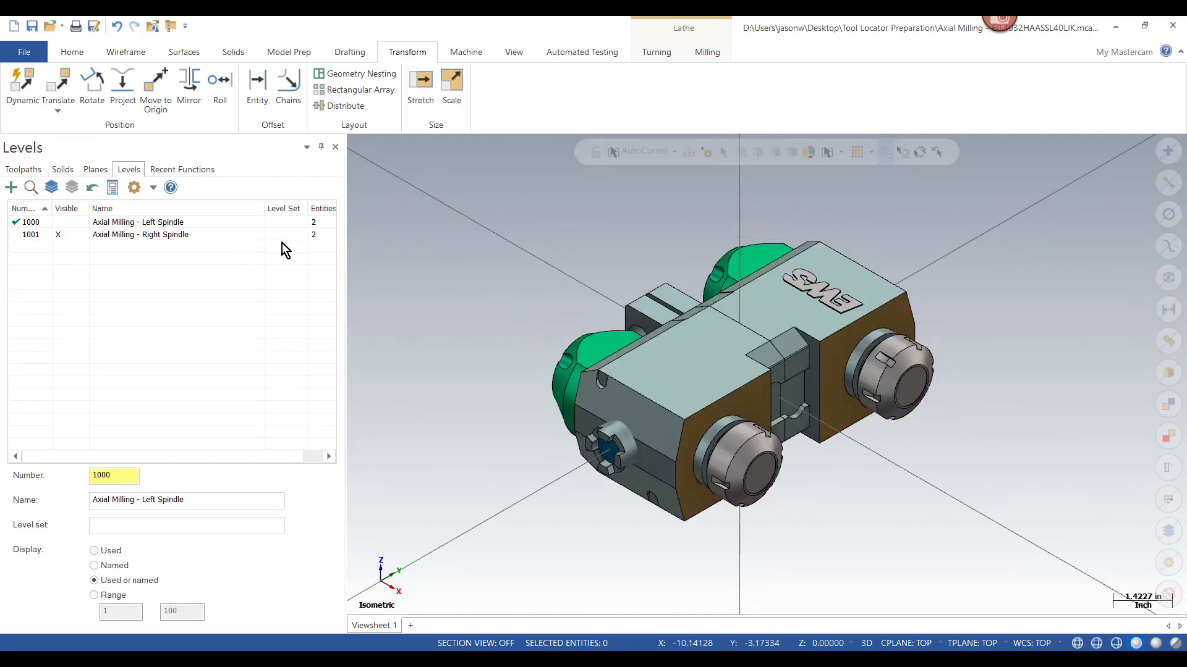
# - Display the top view and toggle the left- and right-spindle levels to compare the holder orientations
pyautogui.rightClick(519, 280)
pyautogui.click(562, 341)
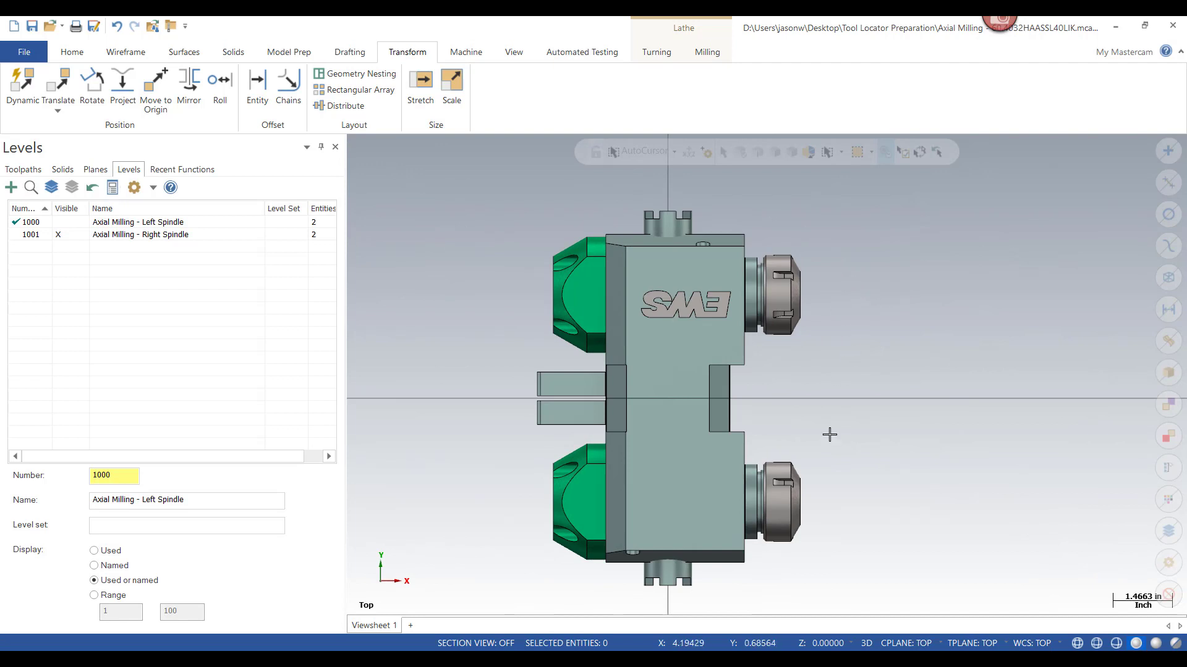
pyautogui.click(58, 235)
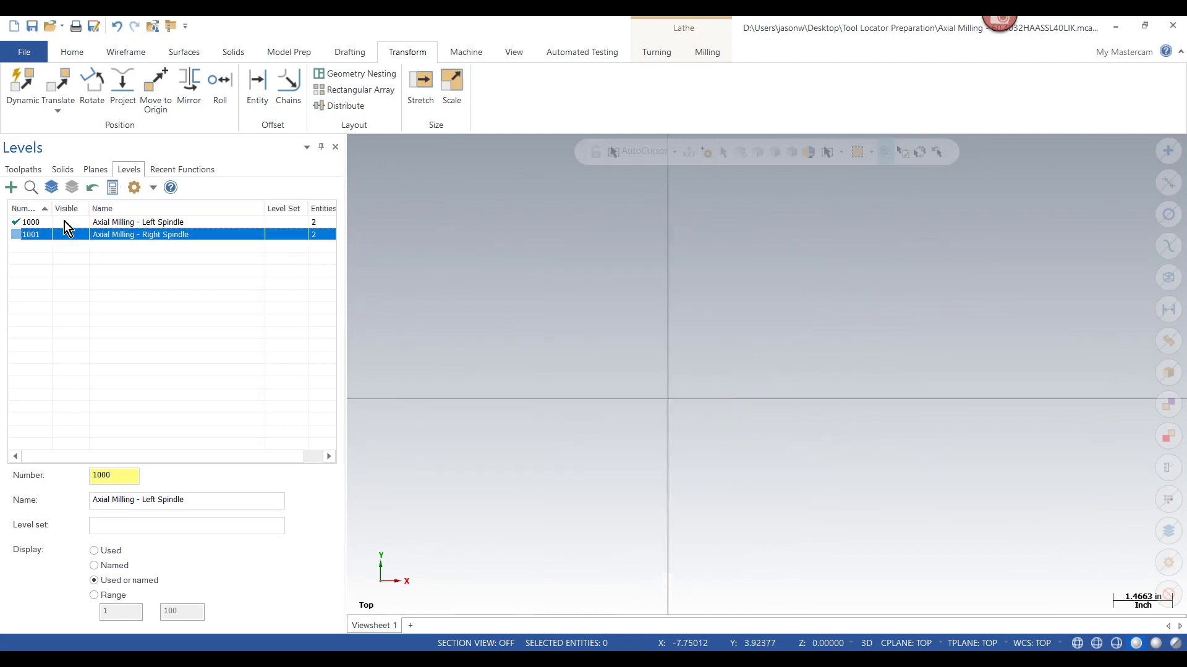
pyautogui.click(63, 222)
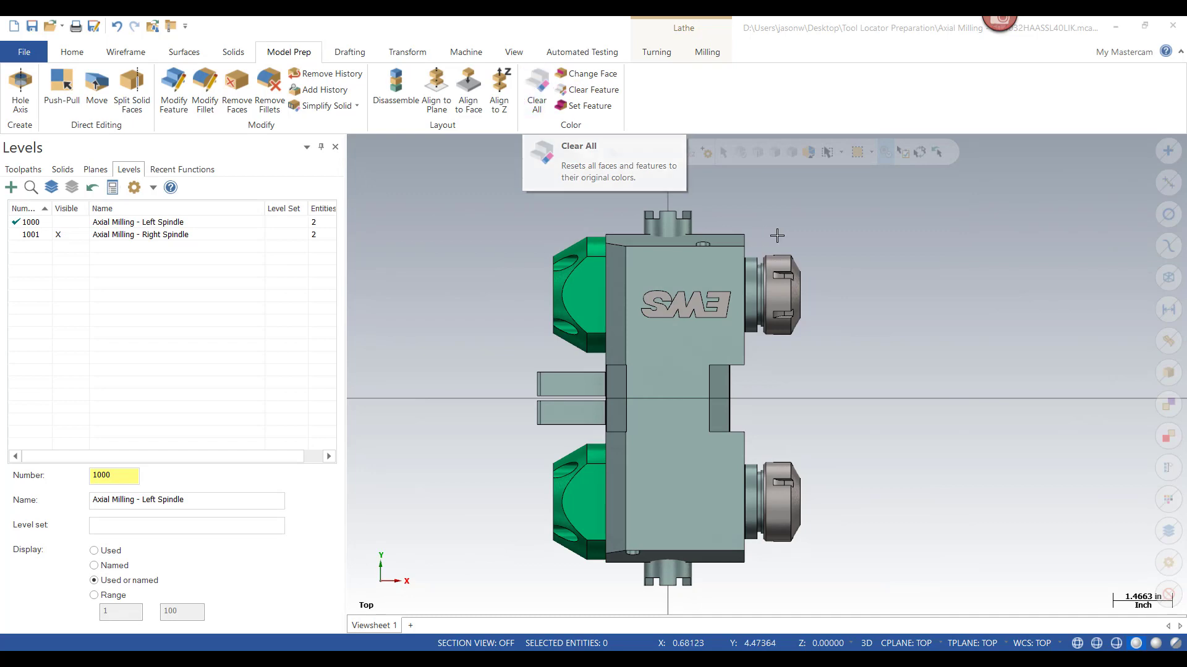
# - Reset all face and feature colors on both right-spindle holder solids to their original color
pyautogui.click(538, 88)
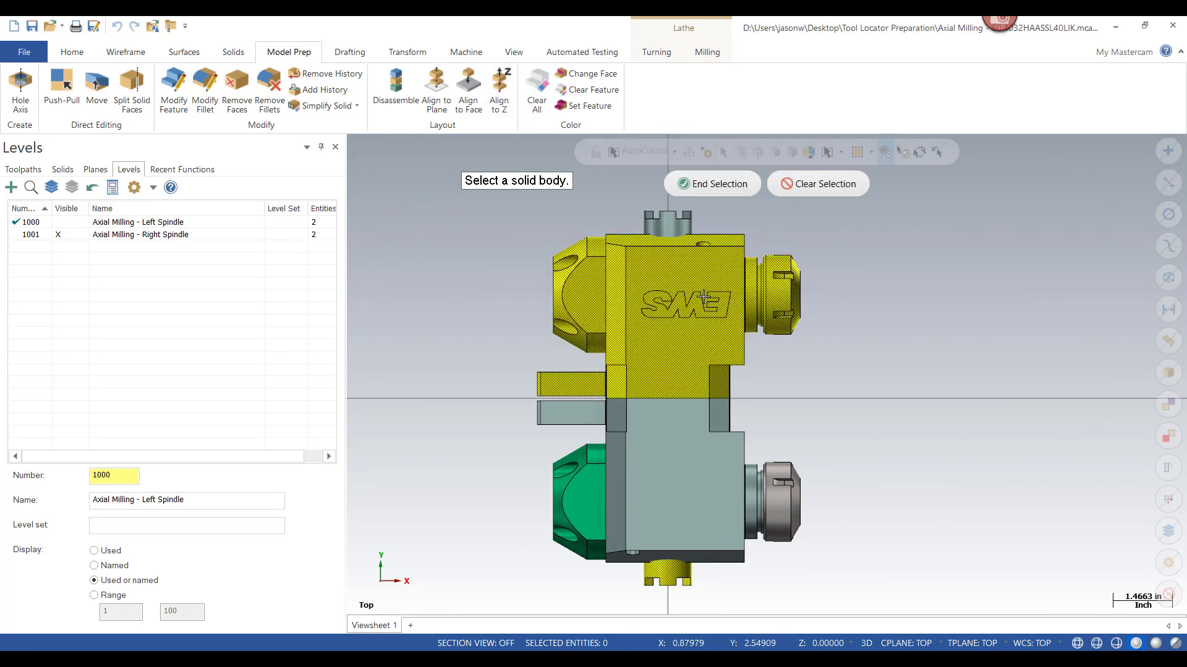
pyautogui.click(690, 443)
pyautogui.click(718, 184)
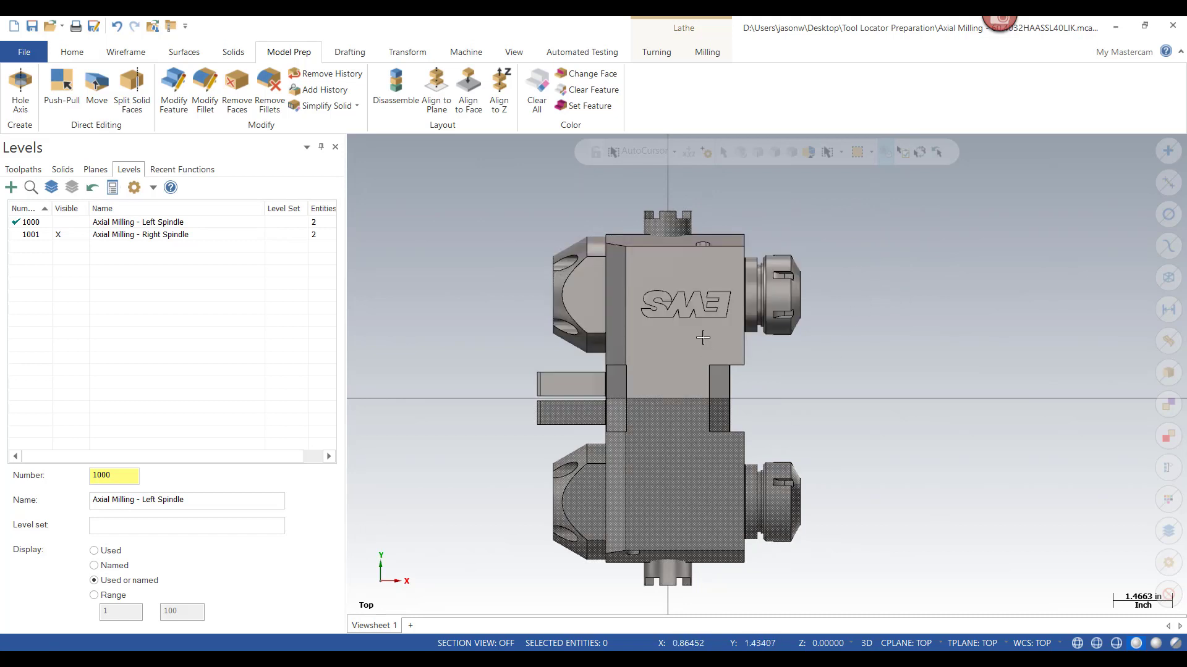
# - Change the solid color of both right-spindle holder bodies to dark gray
pyautogui.click(723, 272)
pyautogui.click(708, 490)
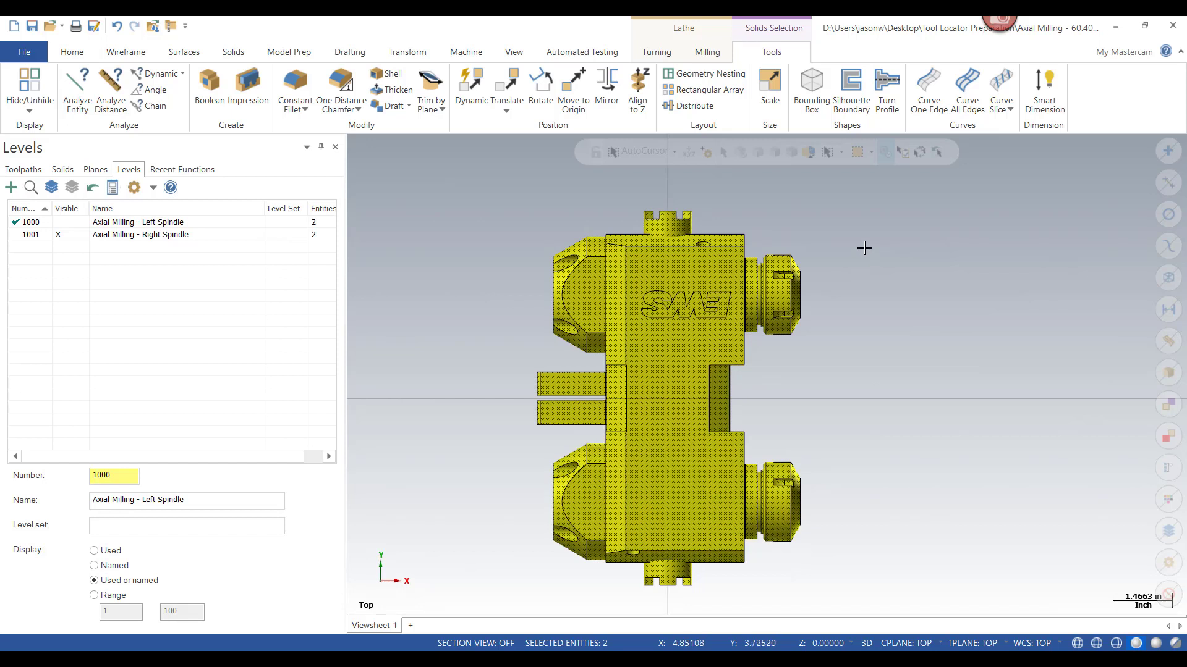
pyautogui.rightClick(863, 247)
pyautogui.click(1067, 212)
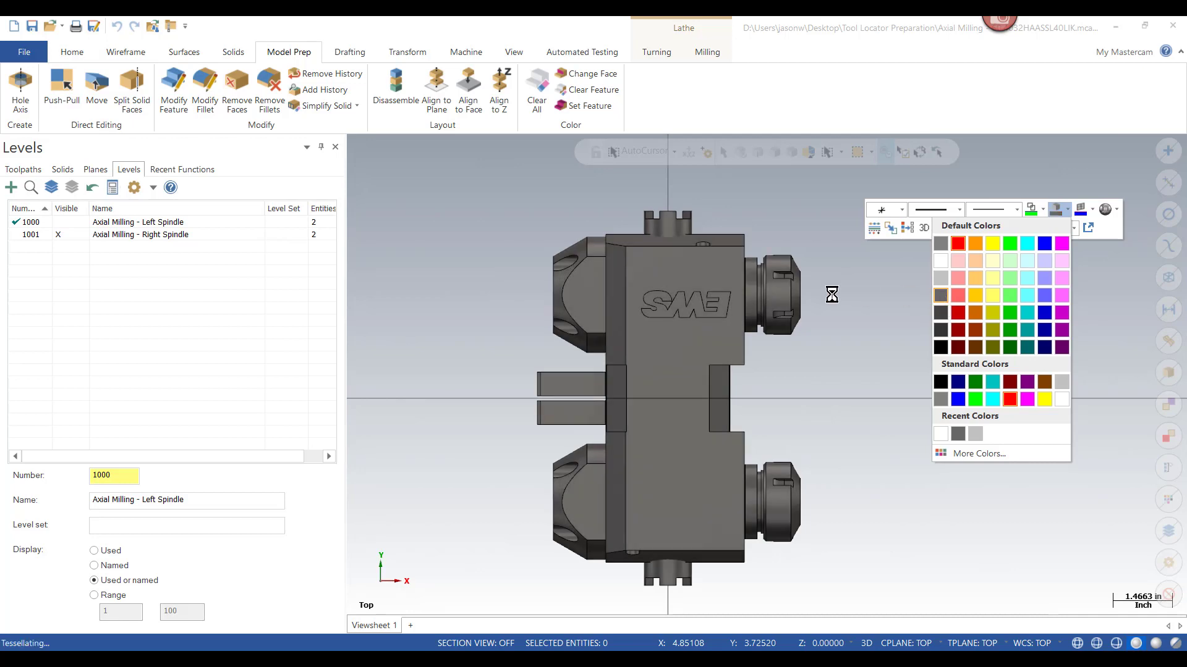
pyautogui.click(895, 293)
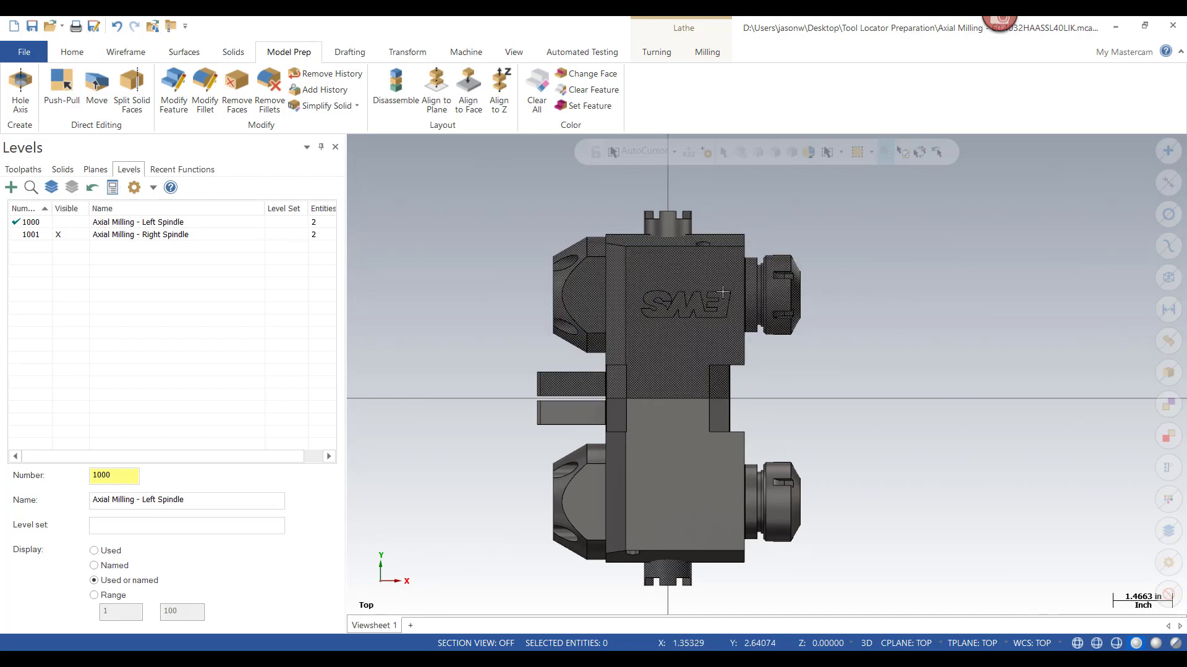
# - Display the isometric view and set the construction and tool planes to Right, keeping the WCS at Top
pyautogui.moveTo(884, 289); pyautogui.dragTo(797, 272, button='middle')
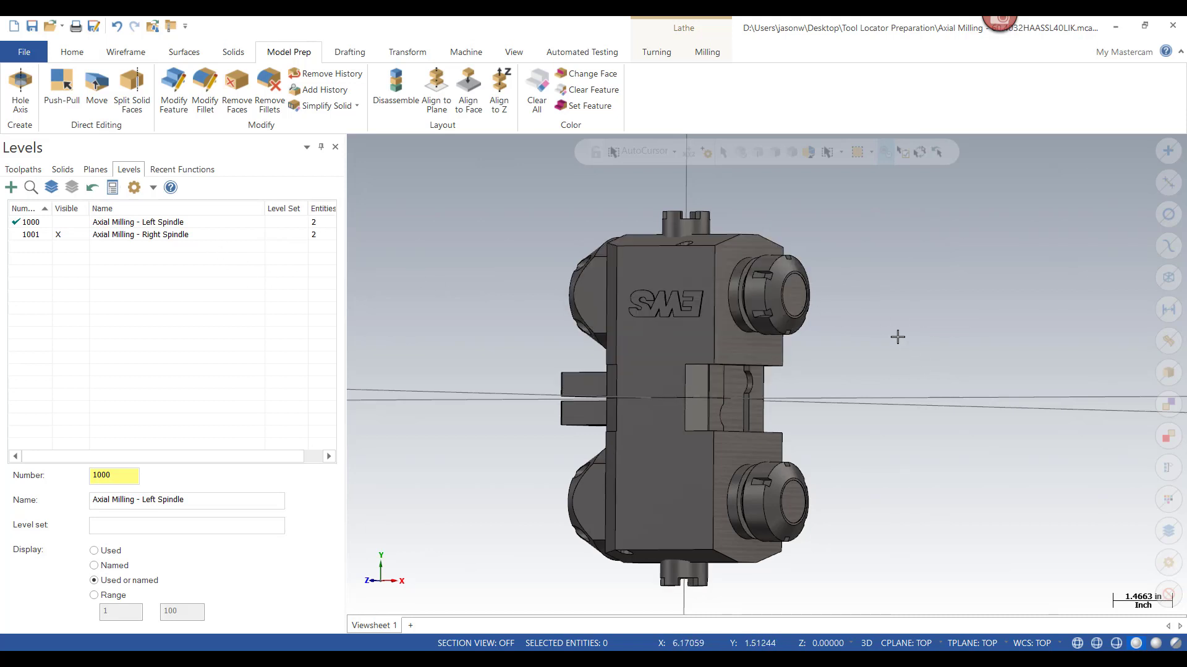
pyautogui.moveTo(995, 356); pyautogui.dragTo(927, 324, button='middle')
pyautogui.rightClick(928, 324)
pyautogui.click(981, 493)
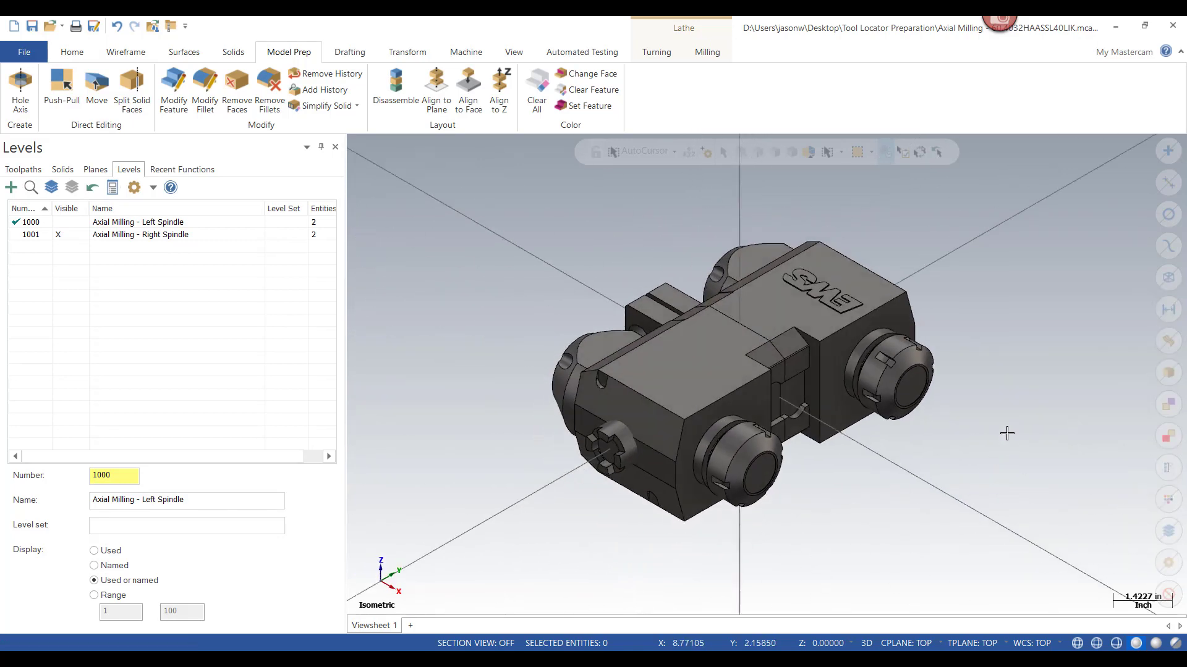
pyautogui.click(95, 169)
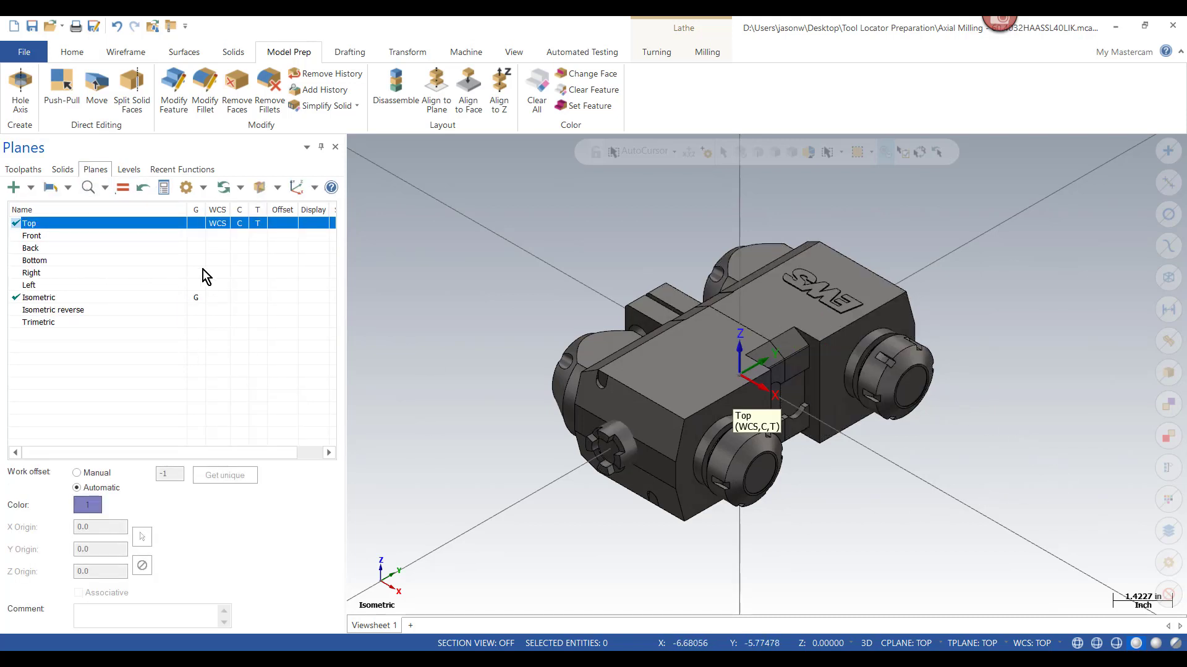
pyautogui.click(235, 274)
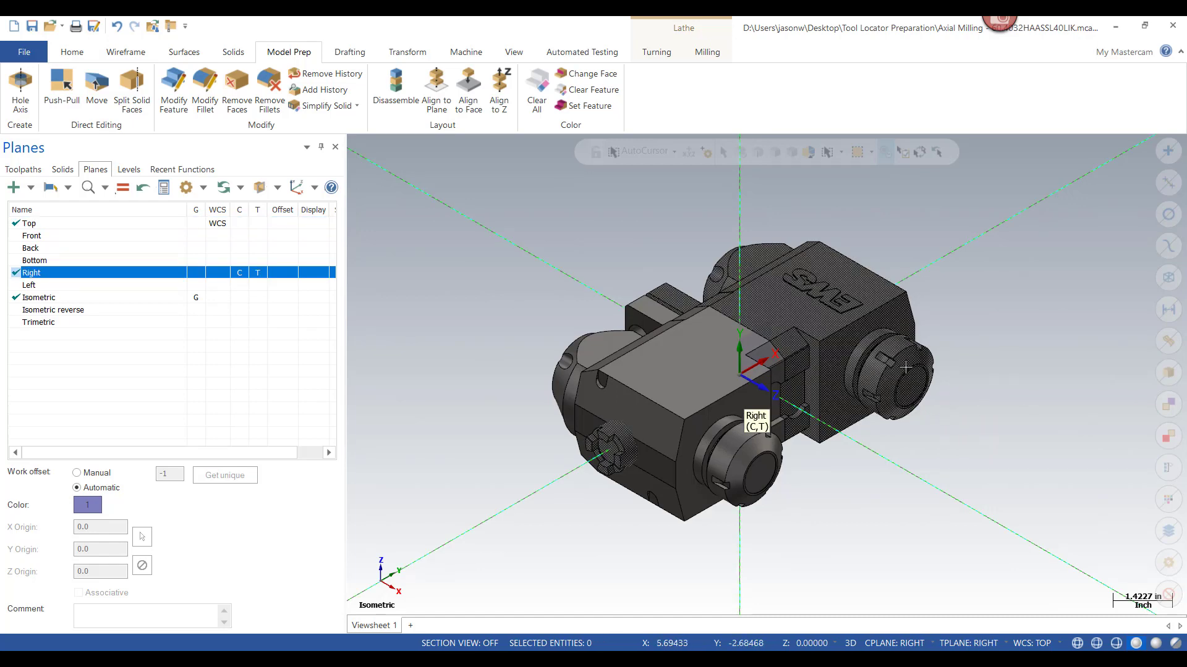
# - Set the construction Z depth from the Z coordinate of a point on the nearer collet nut's front rim
pyautogui.click(816, 646)
pyautogui.rightClick(822, 627)
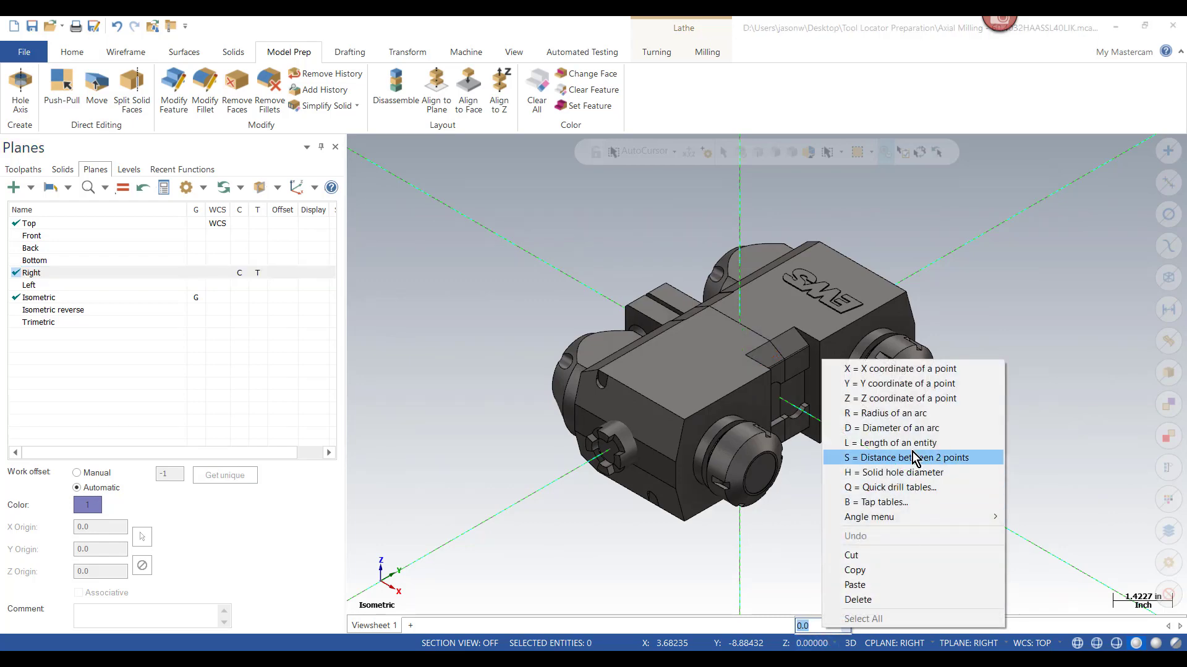
pyautogui.click(909, 399)
pyautogui.scroll(1, 789, 491)
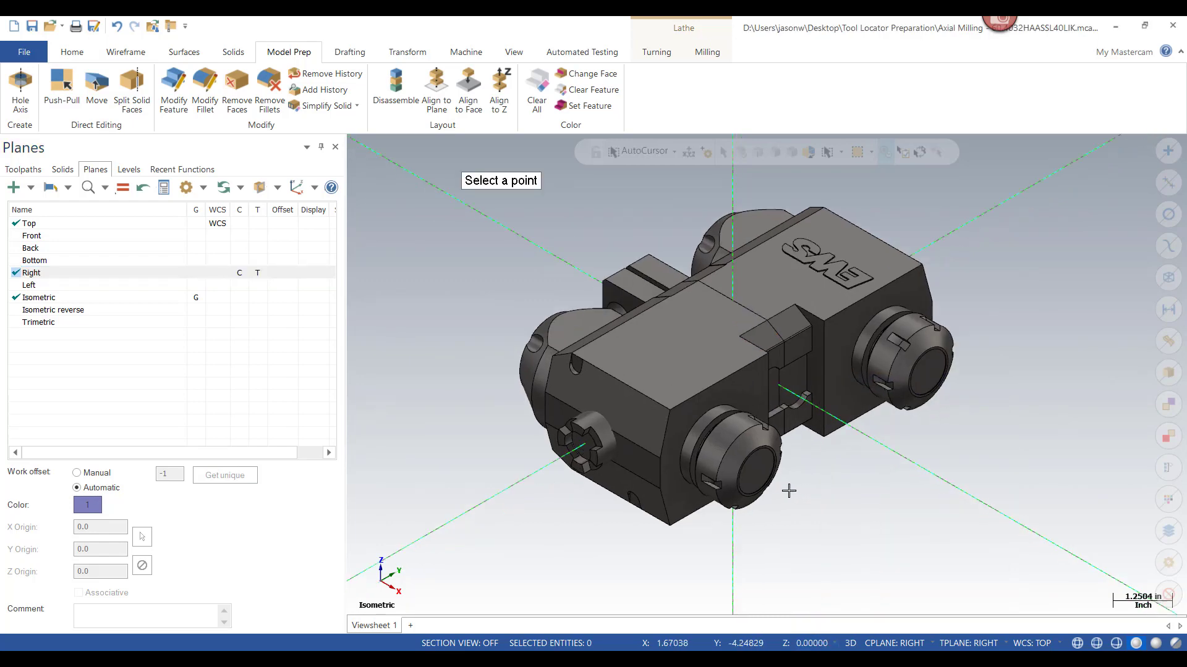
pyautogui.scroll(6, 789, 490)
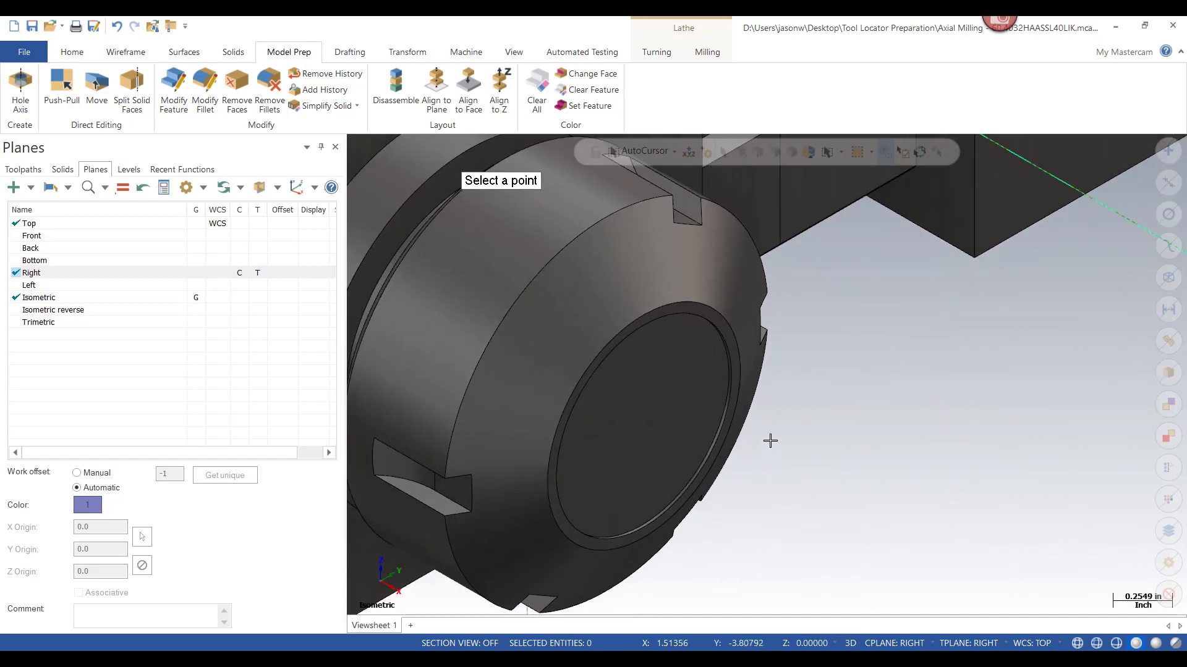
pyautogui.click(743, 374)
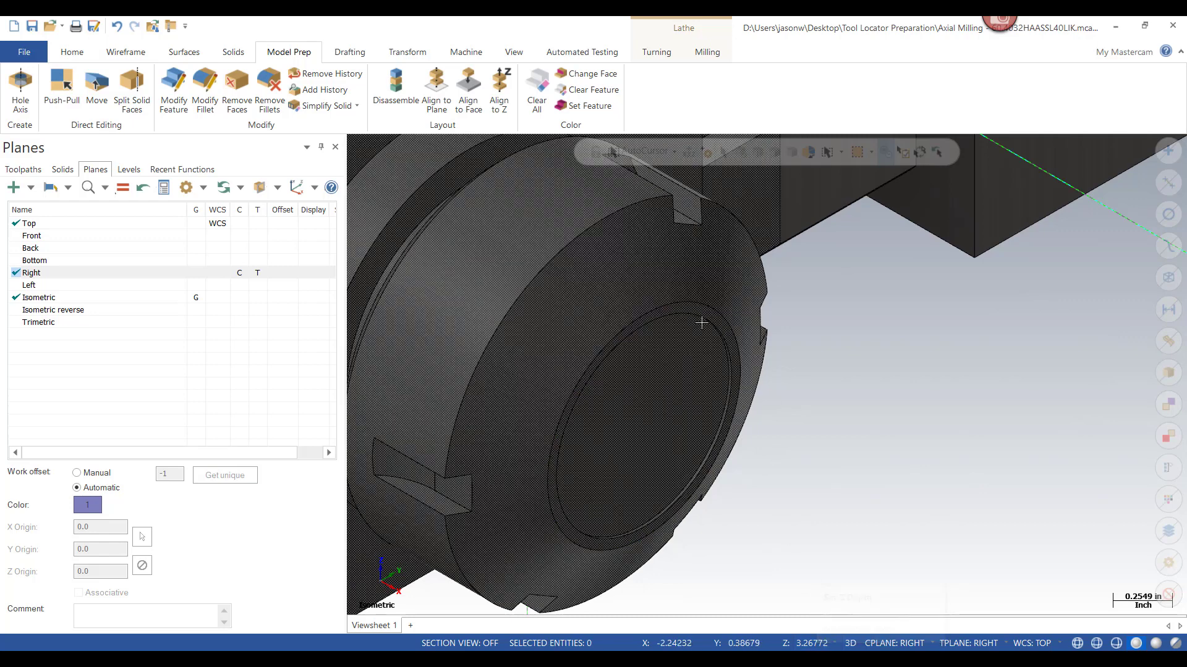
# - Subtract 2 from the construction Z depth by entering 3.26772-2
pyautogui.scroll(-5, 741, 355)
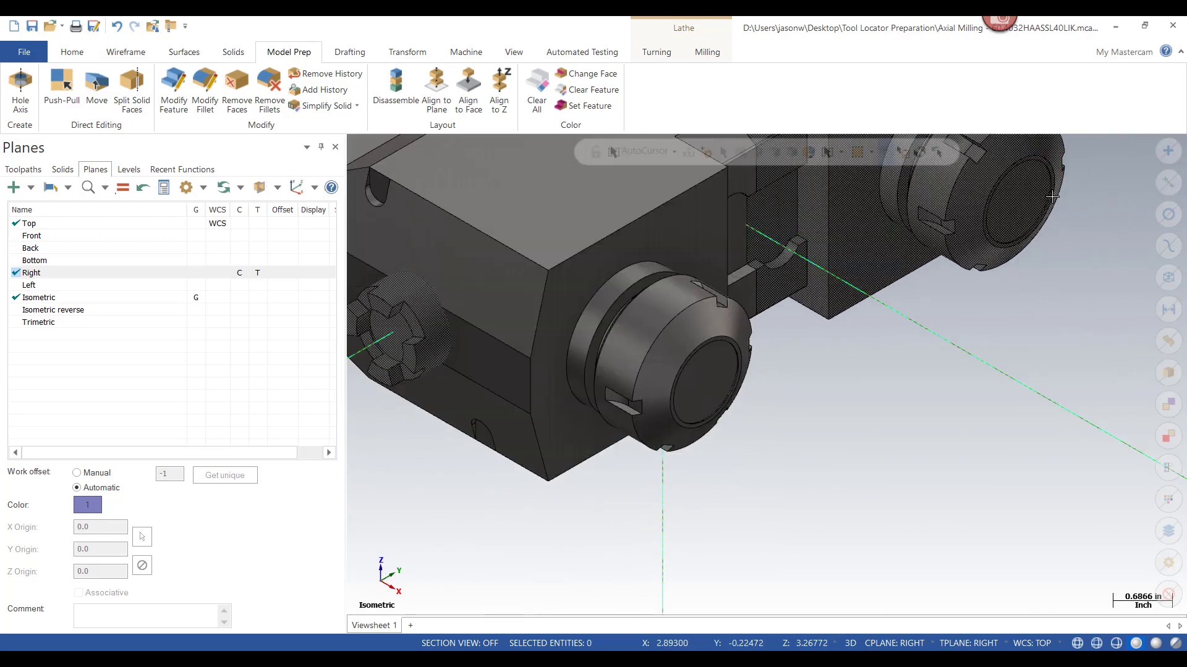
pyautogui.click(820, 644)
pyautogui.click(829, 626)
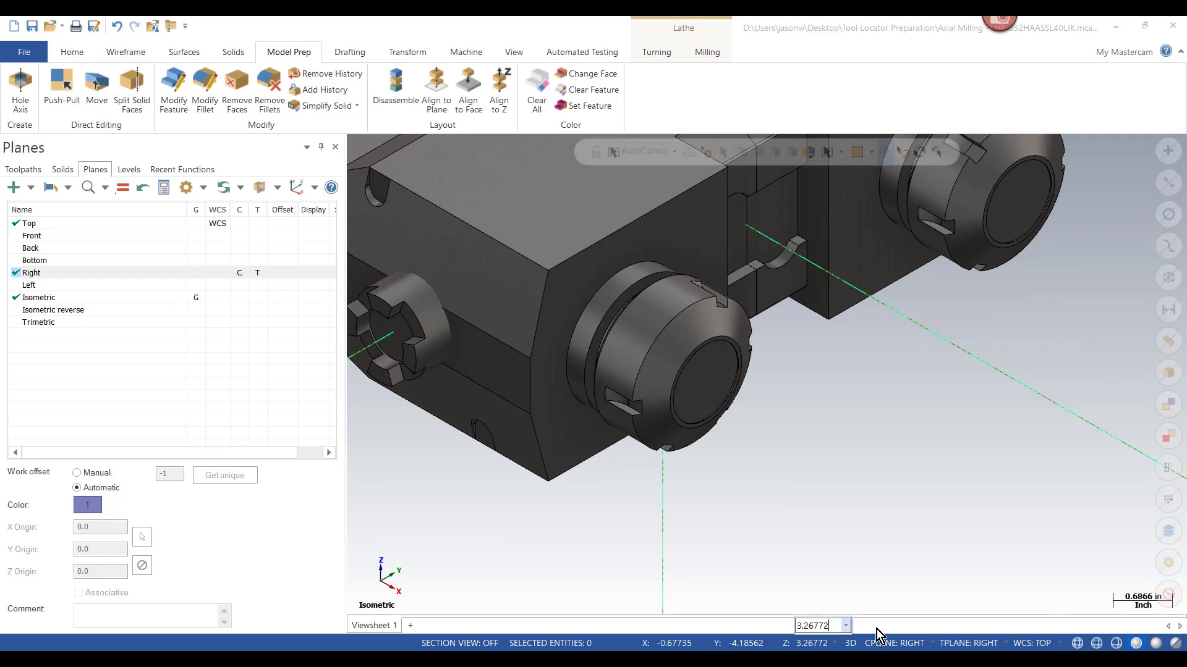
pyautogui.write('-2')
pyautogui.press('Return')
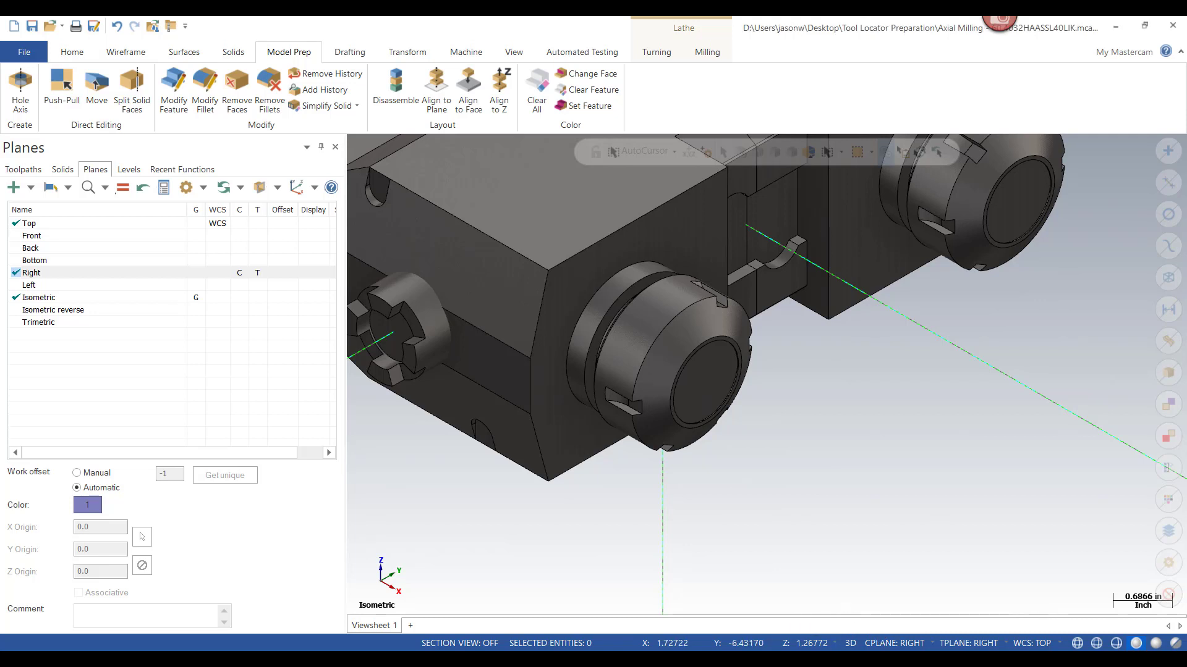
# - Switch to 2D construction mode and make level 1001, Axial Milling - Right Spindle, the active level
pyautogui.click(850, 644)
pyautogui.click(128, 169)
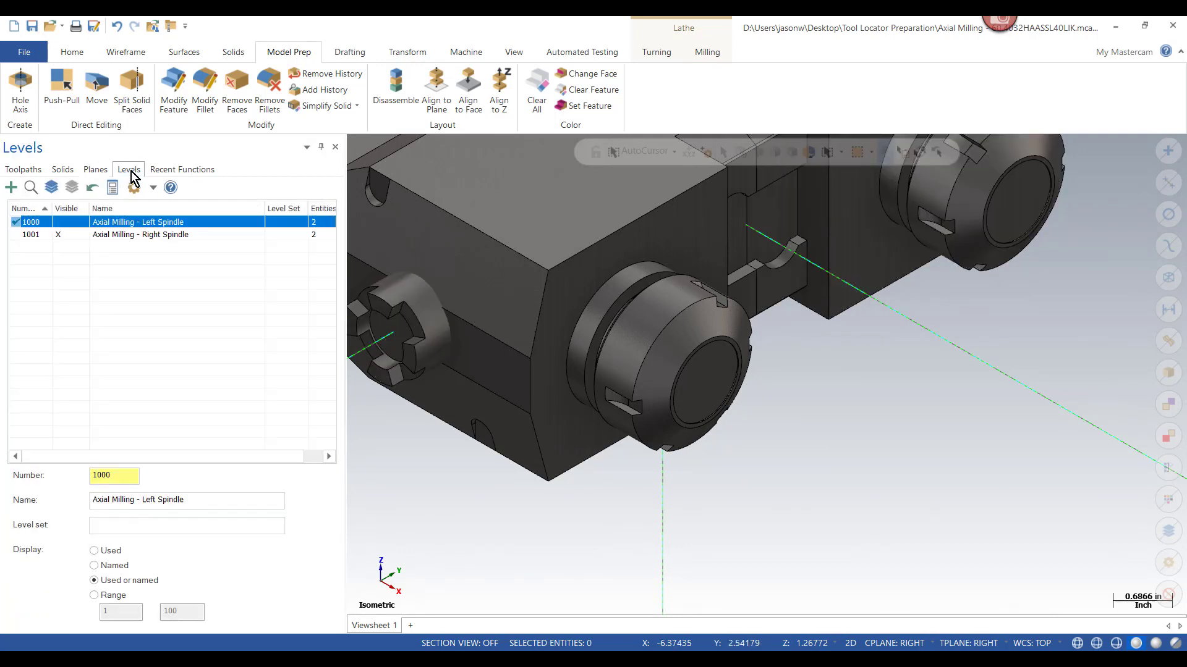
pyautogui.click(24, 236)
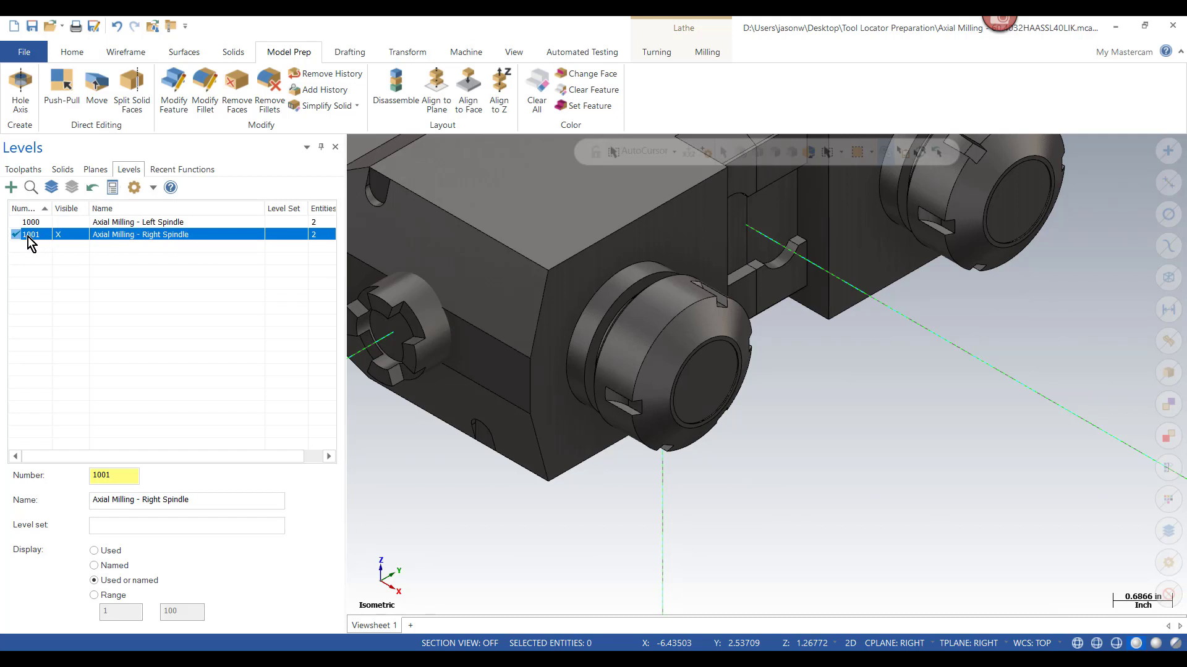
# - Create points at the centers of both right-spindle collet nuts' front circles at the construction depth and check them in wireframe
pyautogui.click(117, 52)
pyautogui.click(25, 83)
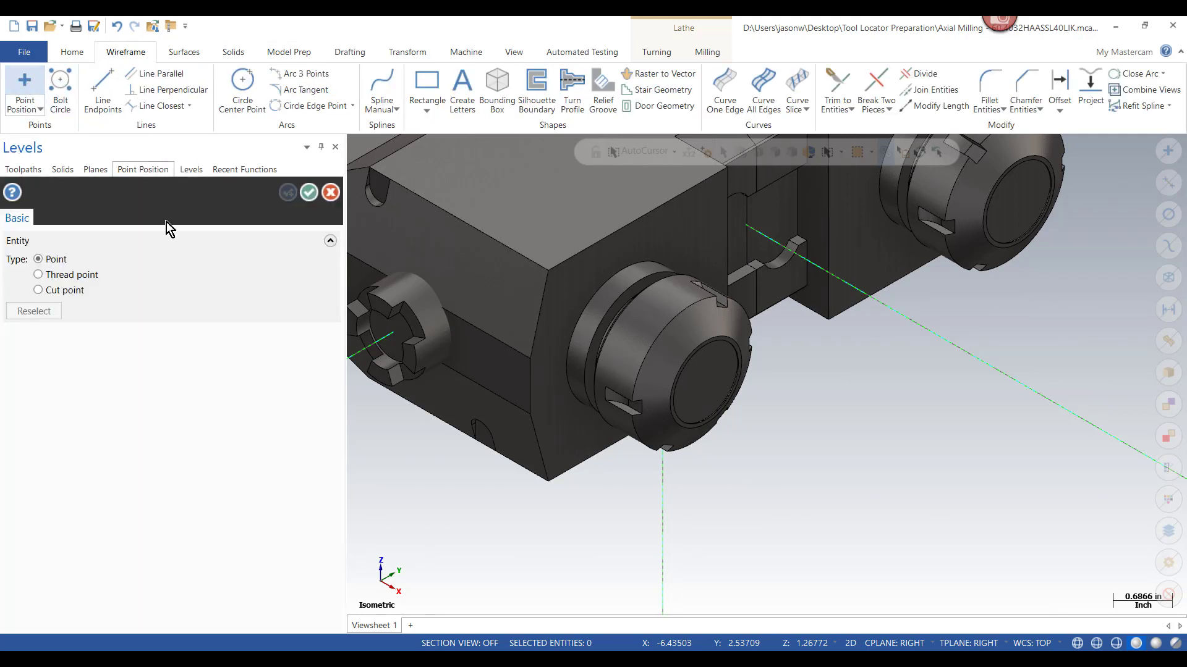
pyautogui.click(741, 360)
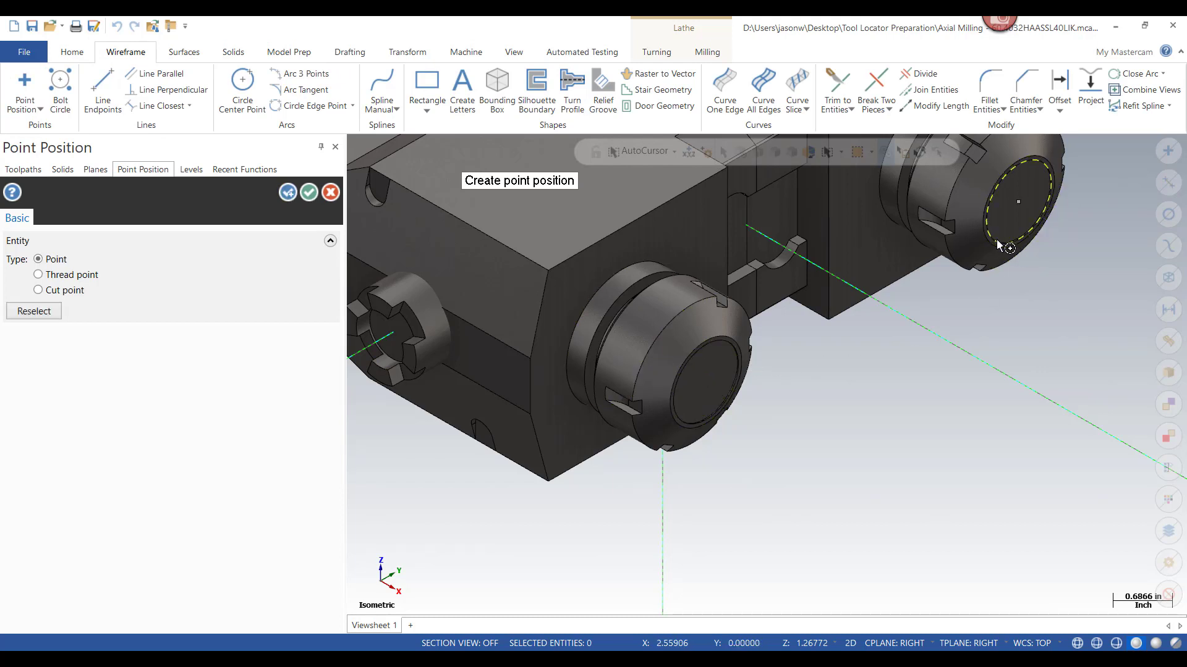
pyautogui.click(1078, 646)
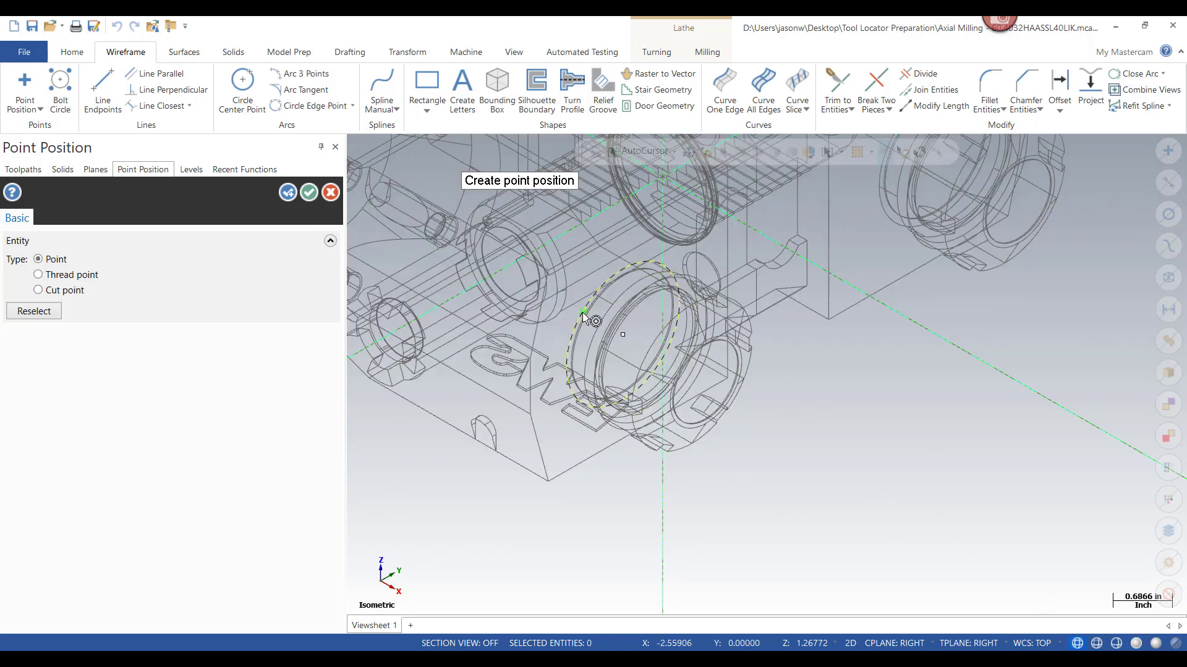
pyautogui.scroll(-2, 980, 299)
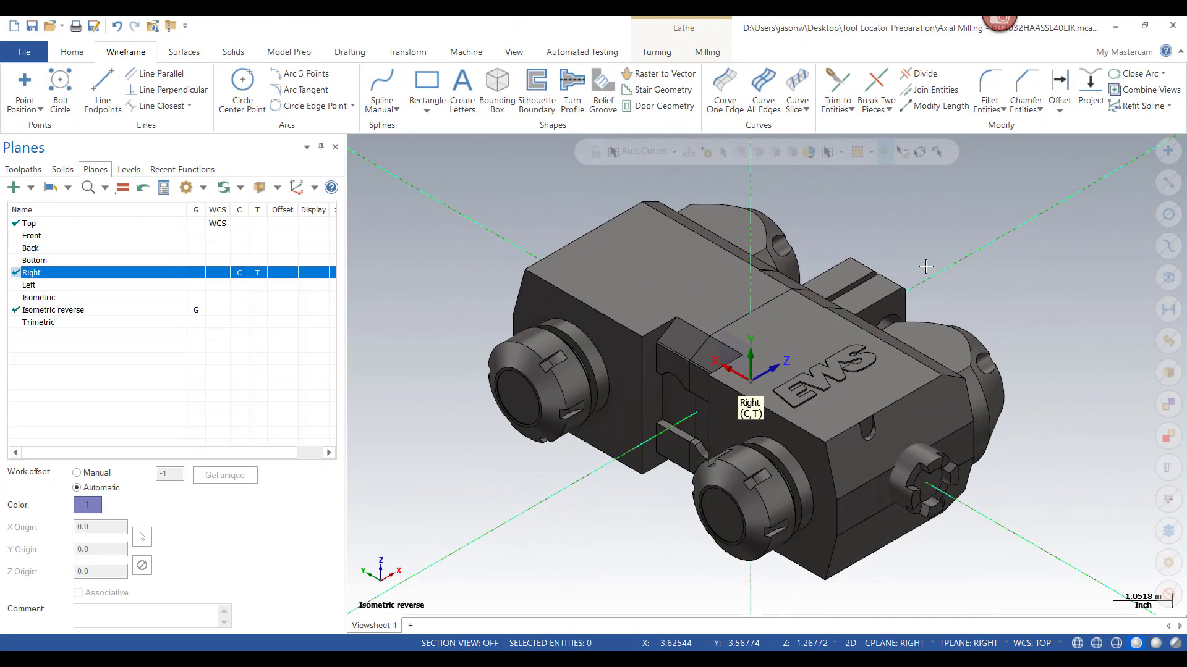
# - Set the construction and tool planes to Left, keeping the WCS at Top
pyautogui.click(128, 169)
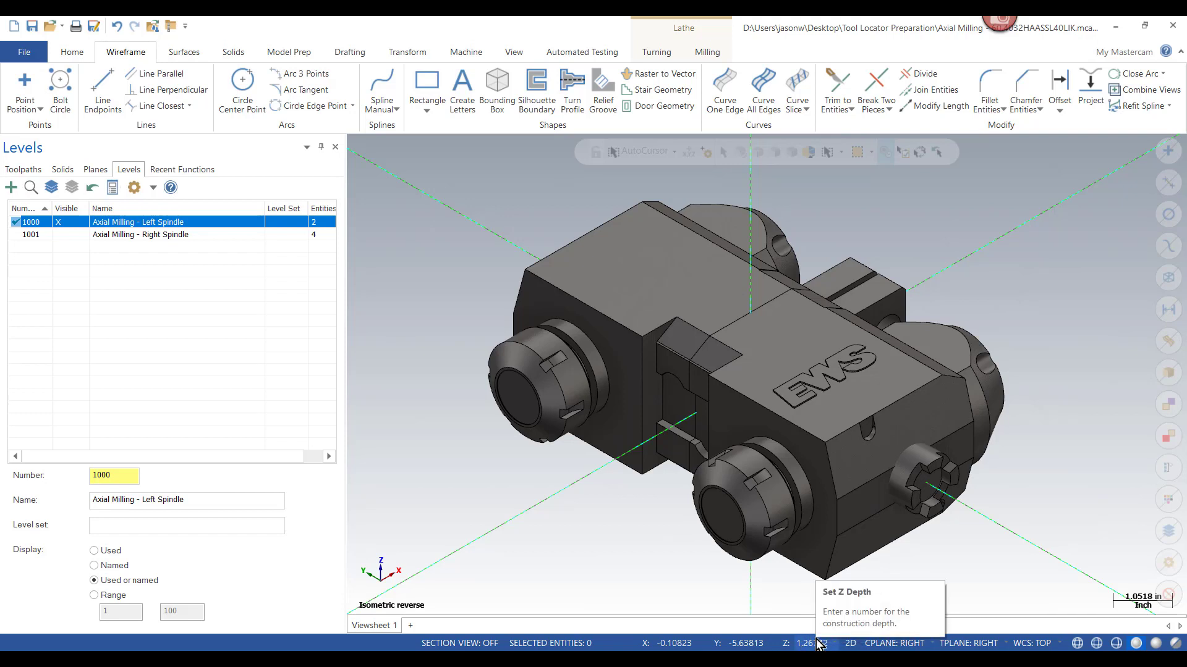
pyautogui.click(96, 170)
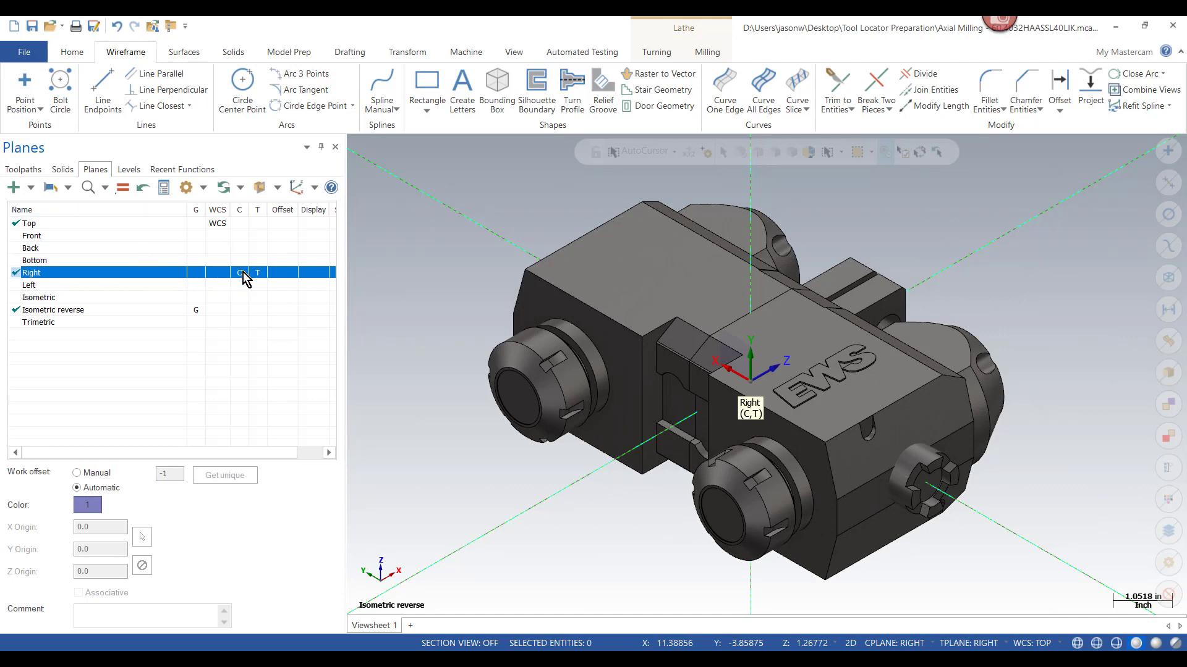
pyautogui.click(241, 285)
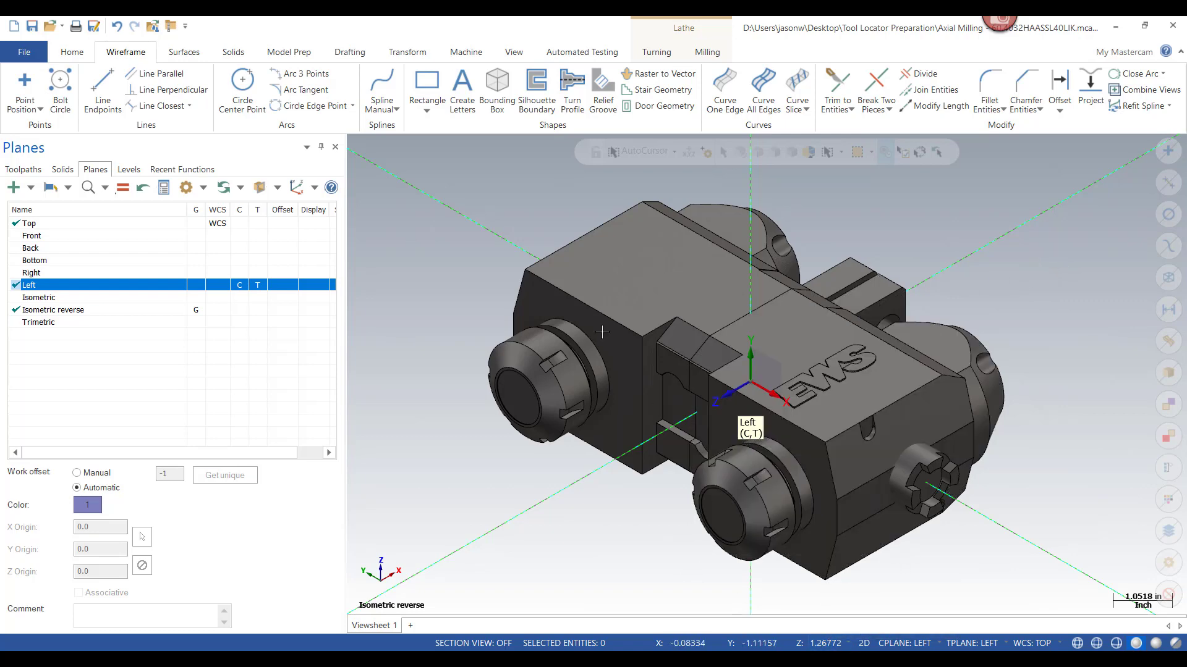
# - Create points at the centers of both left-spindle collet nuts' front circles, check them in wireframe, and restore the shaded display
pyautogui.click(25, 83)
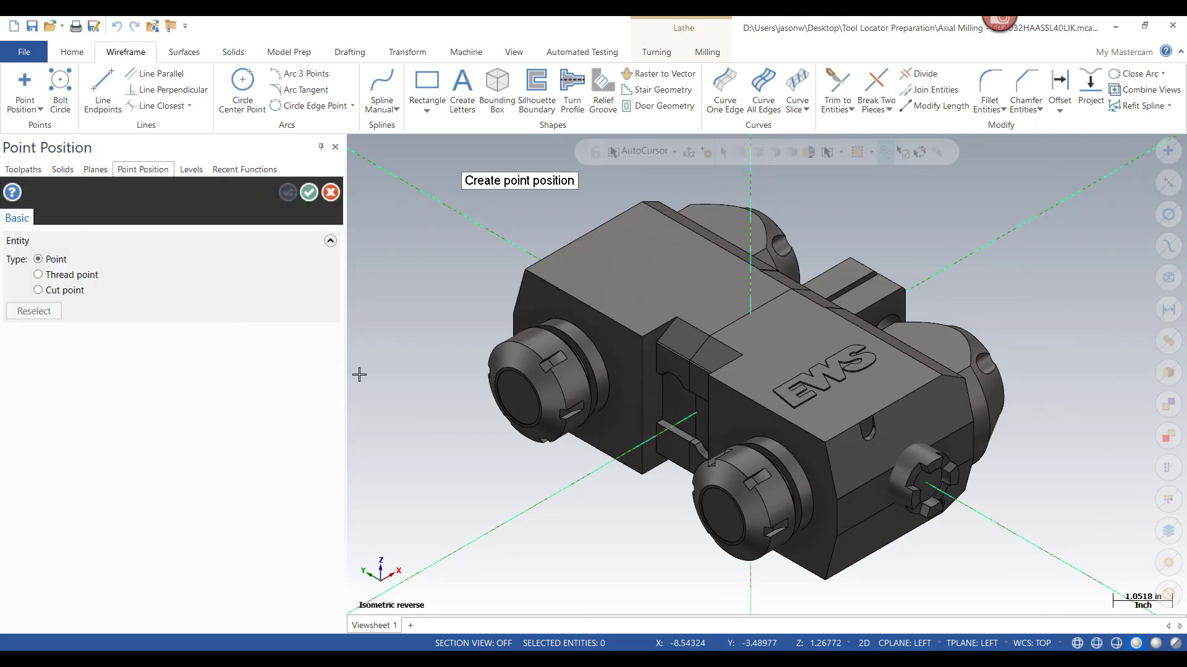
pyautogui.click(505, 380)
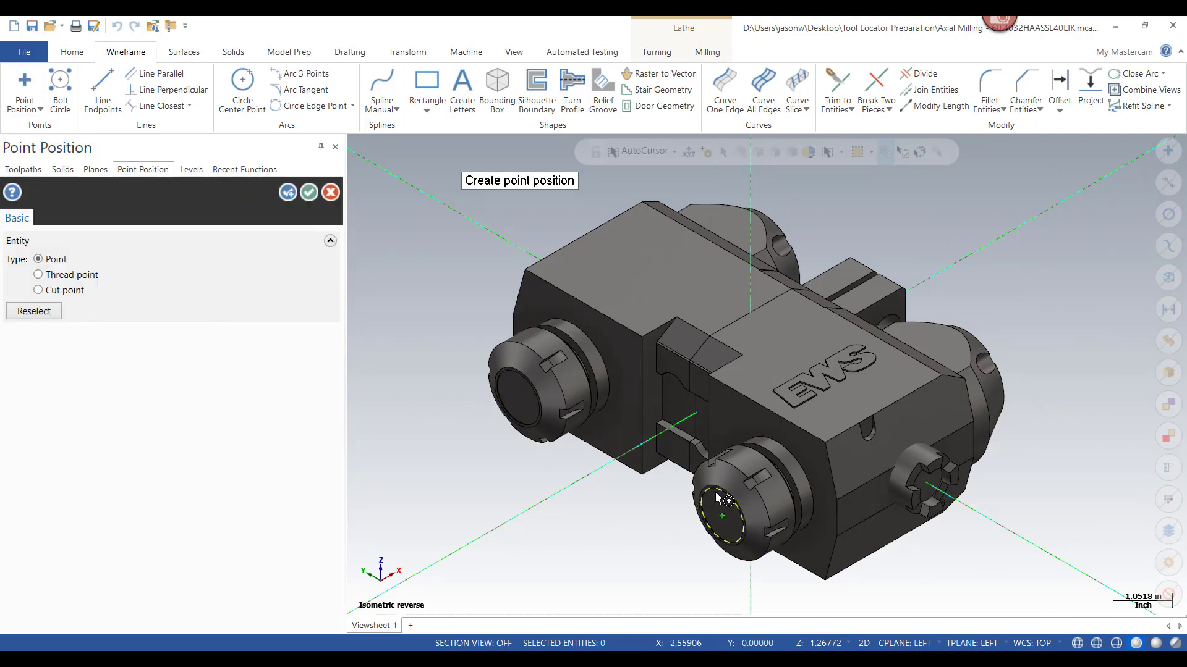
pyautogui.click(1077, 643)
pyautogui.moveTo(1115, 510); pyautogui.dragTo(476, 301, button='middle')
pyautogui.click(309, 193)
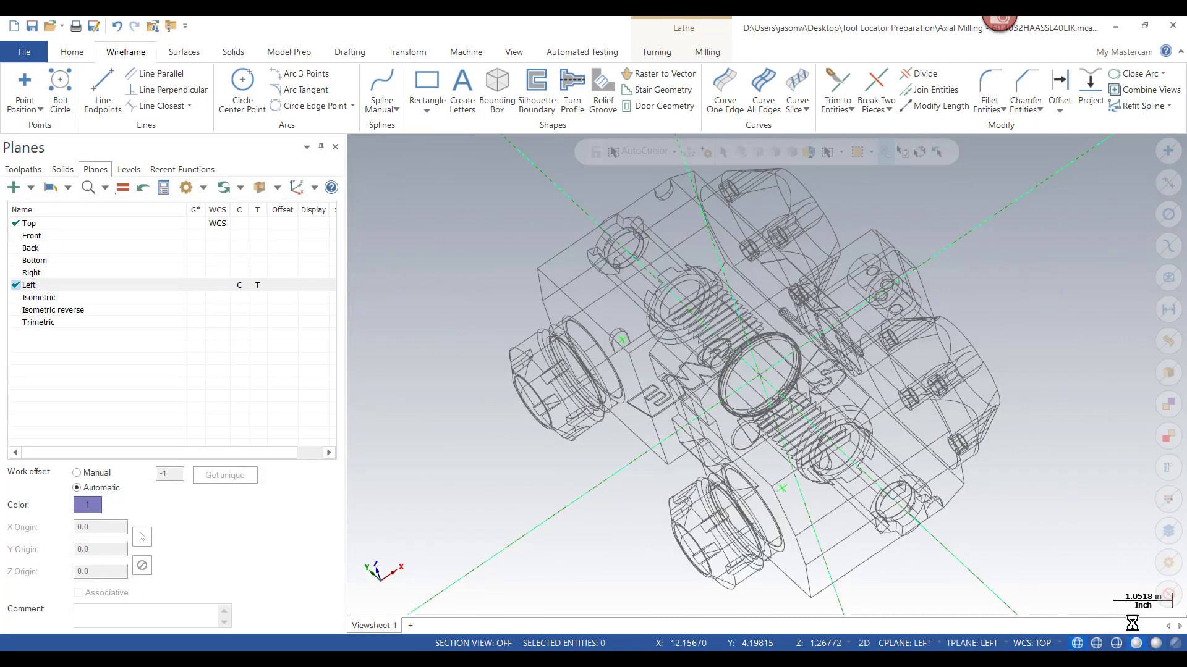
pyautogui.click(1141, 644)
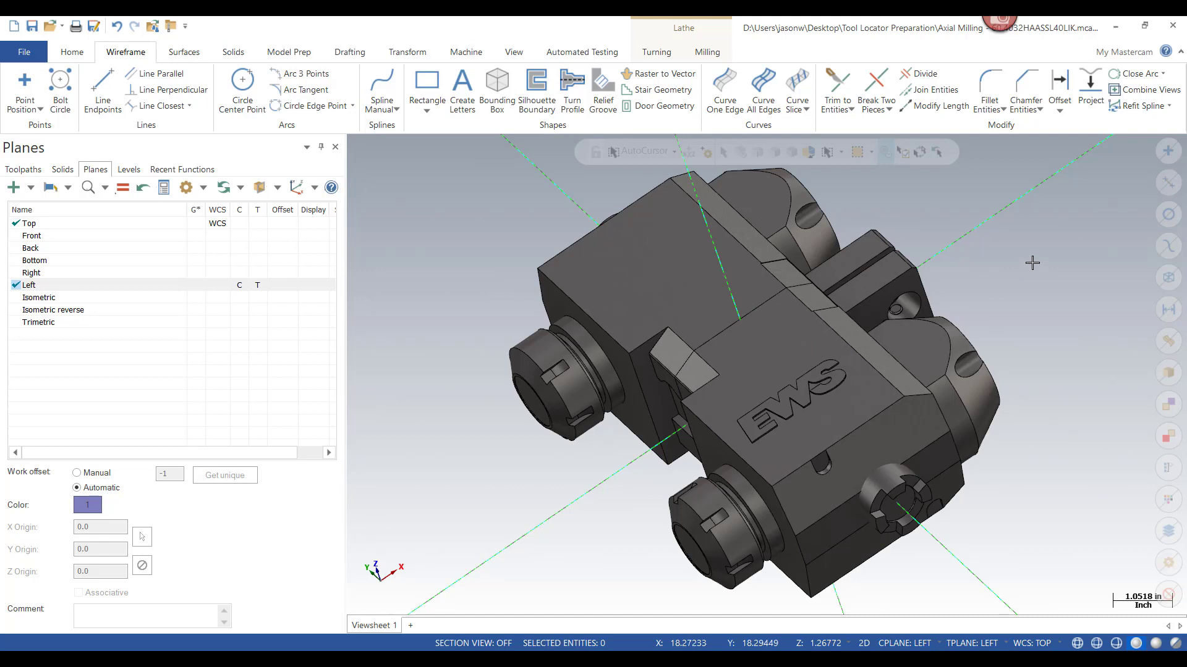
# - Display the Top view and merge Double Turning Holder - 7074015.stp at its default position, keeping the merged file levels
pyautogui.rightClick(431, 247)
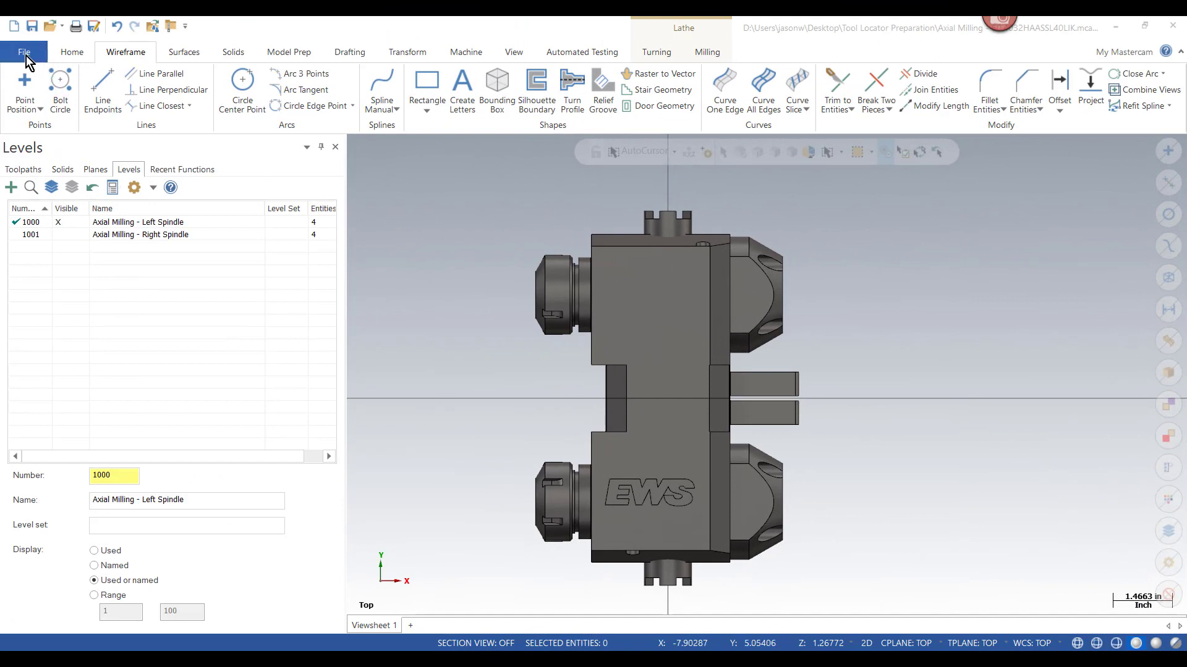
pyautogui.click(20, 50)
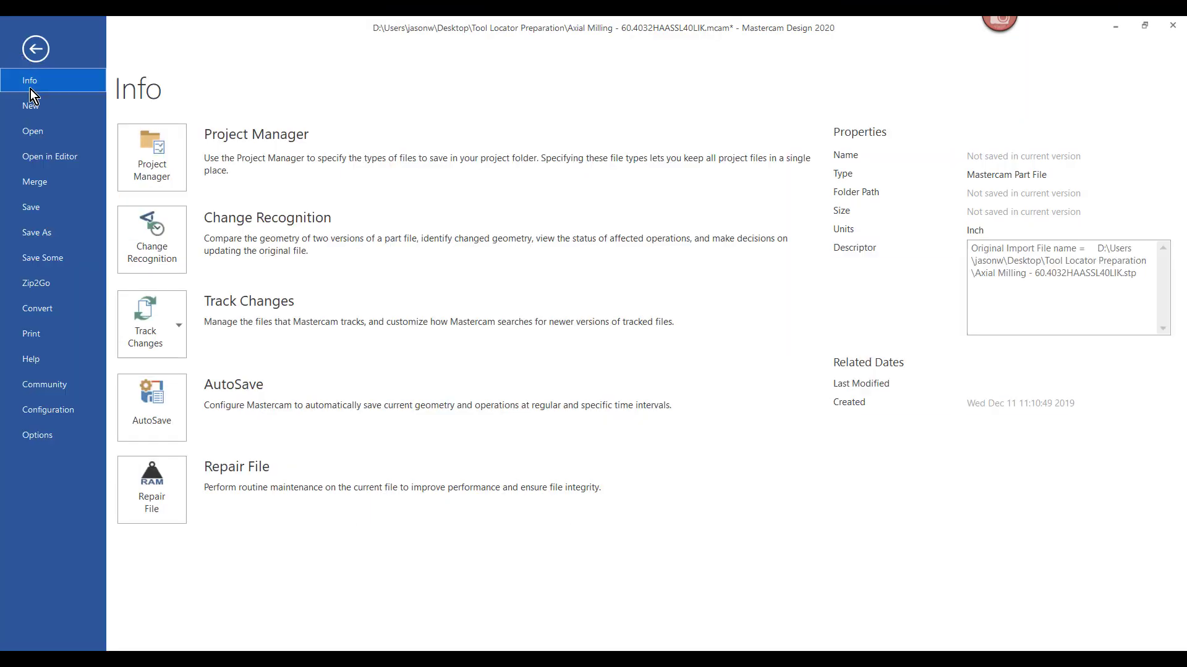
pyautogui.click(48, 181)
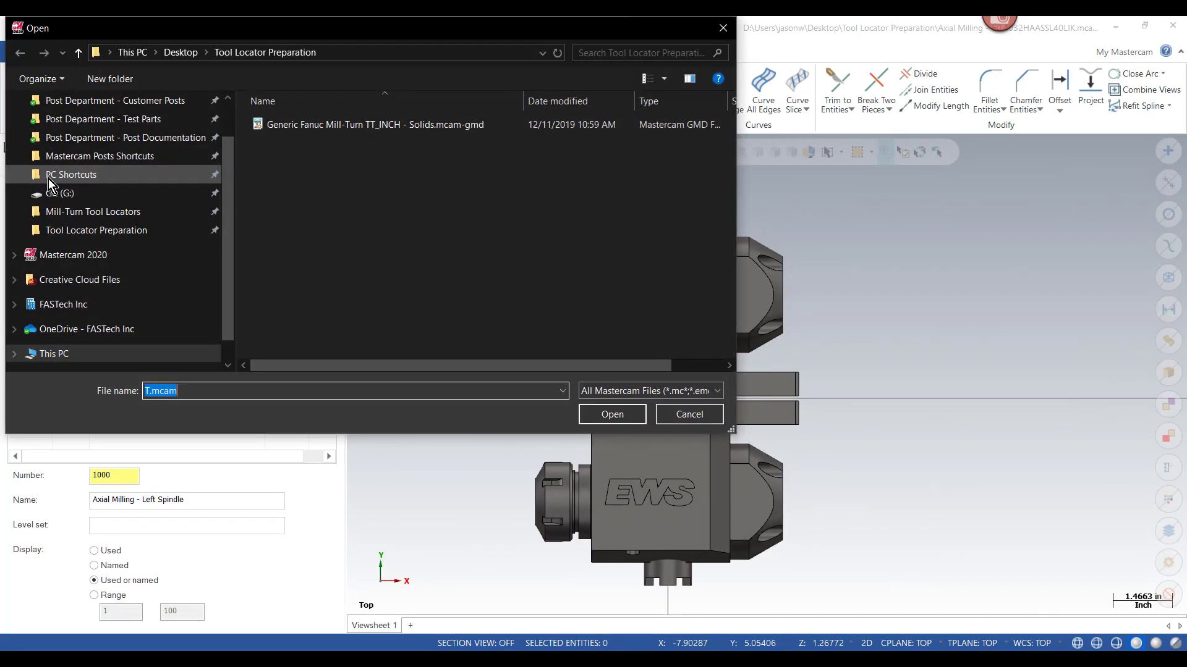
pyautogui.click(609, 392)
pyautogui.click(614, 376)
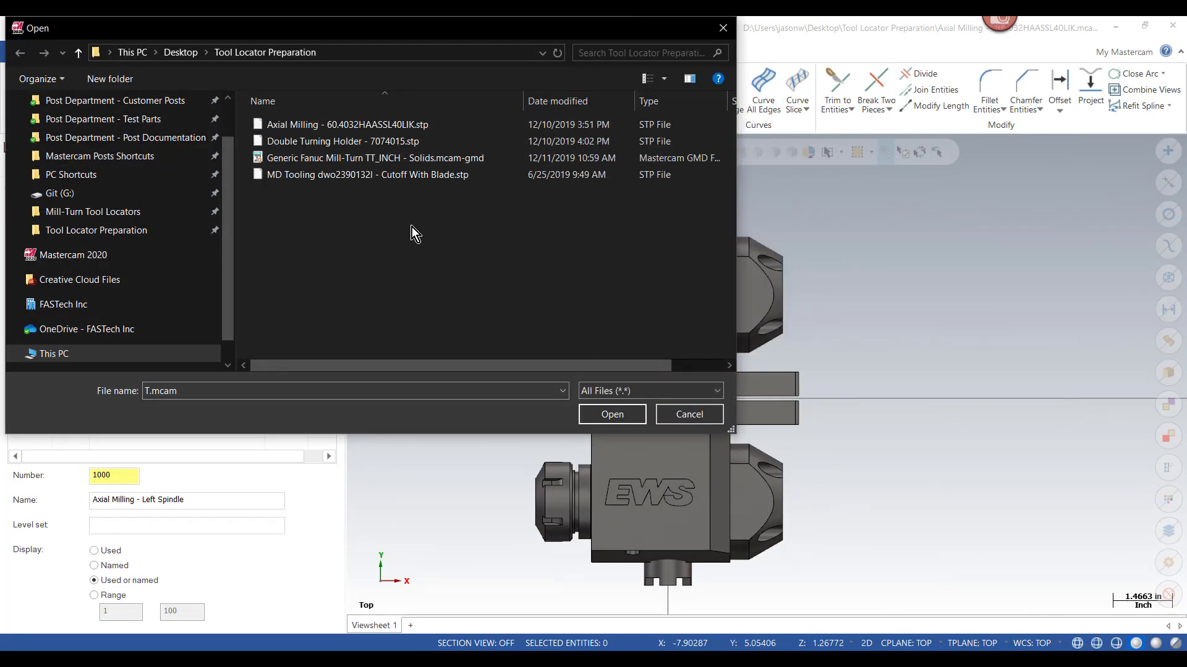
pyautogui.click(345, 141)
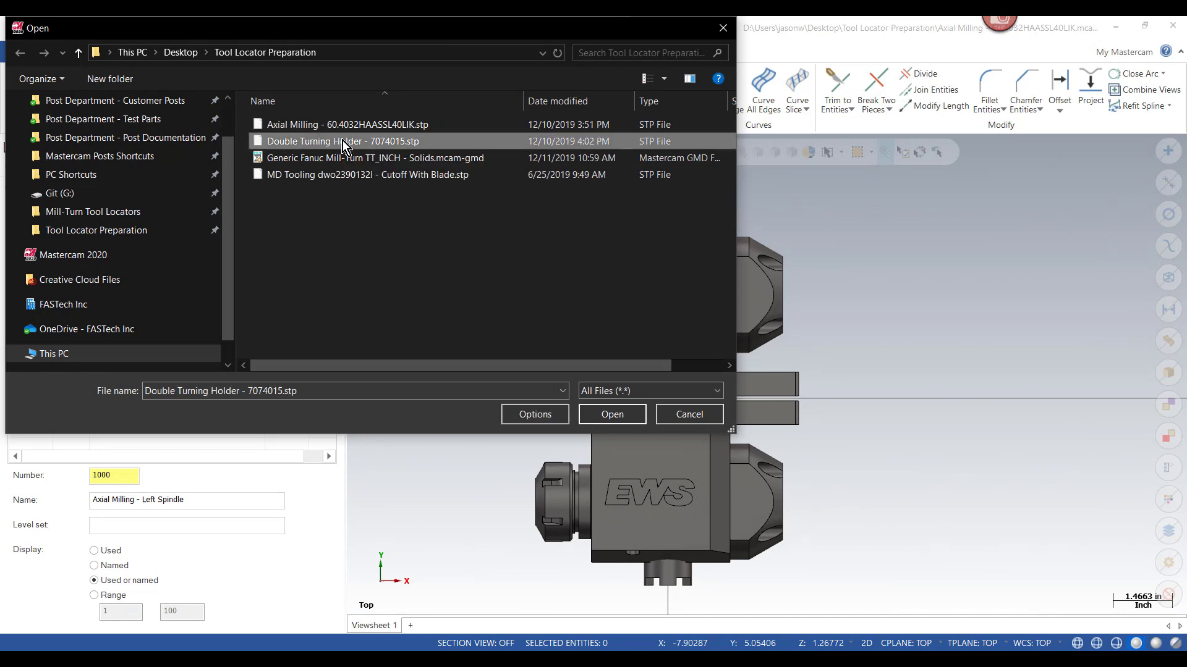
pyautogui.click(621, 412)
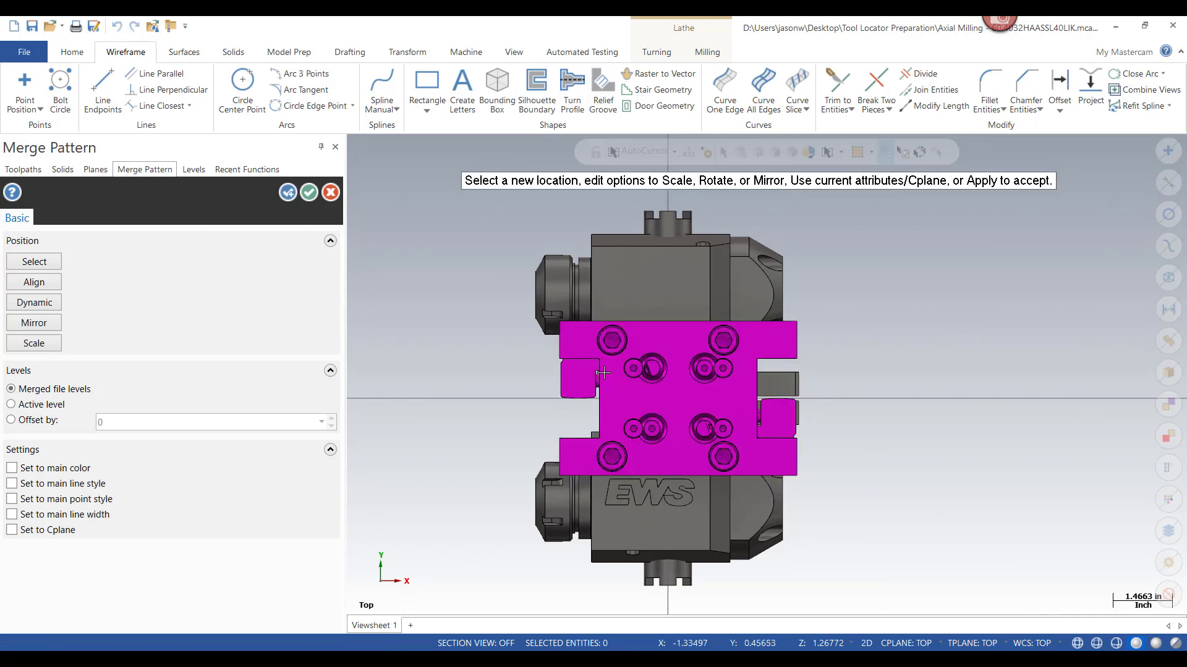
pyautogui.click(308, 193)
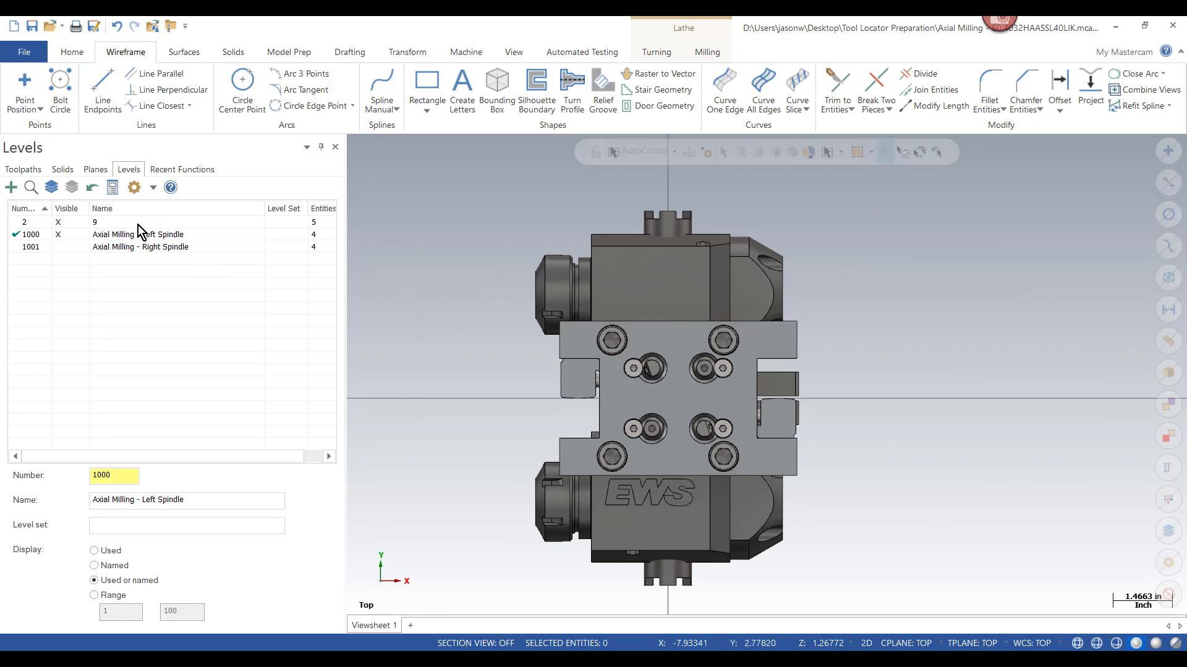
# - Make level 2 active, hide level 1000, and display the turning holder fitted in the isometric view
pyautogui.click(29, 223)
pyautogui.click(59, 236)
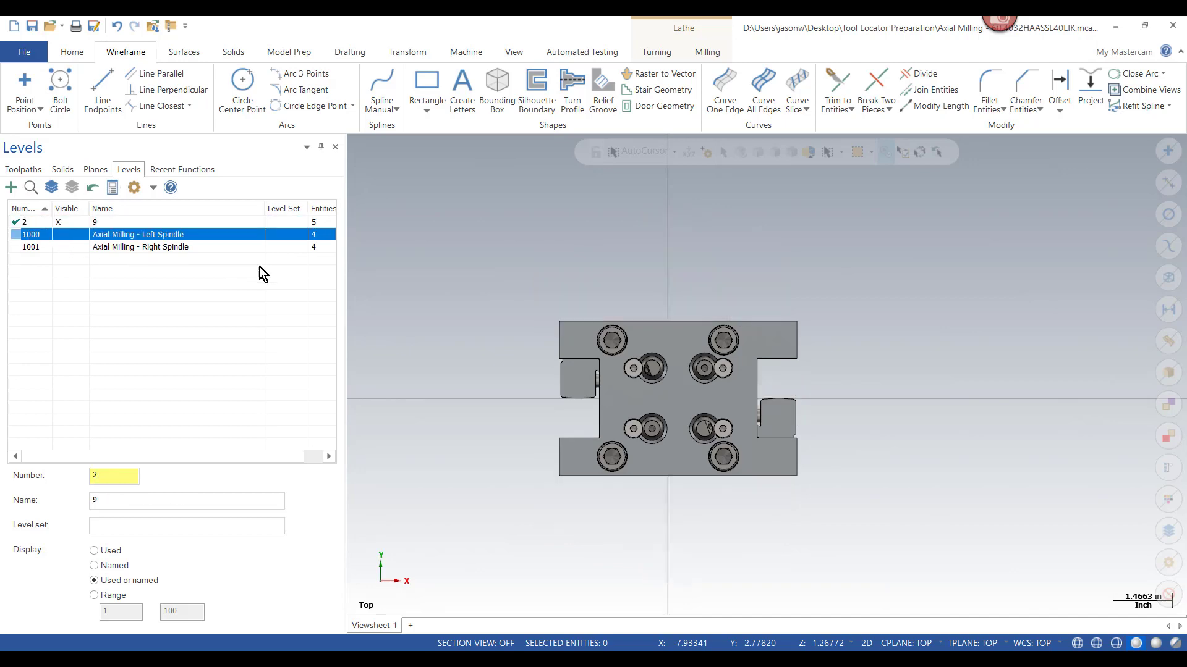
pyautogui.rightClick(875, 358)
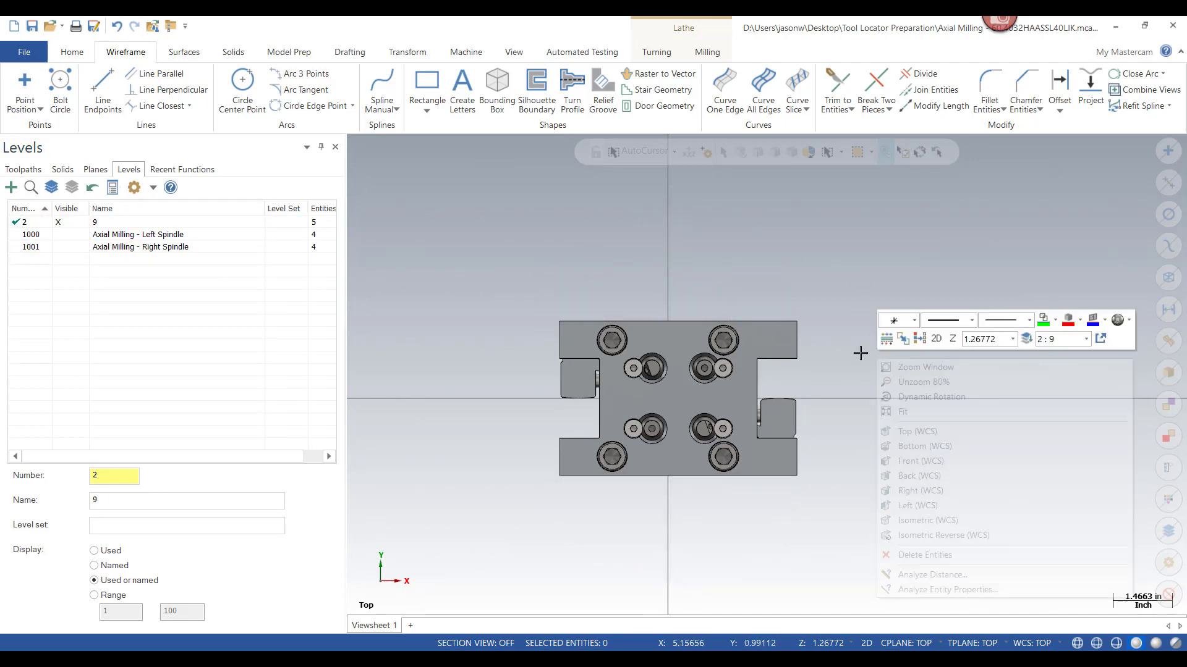
pyautogui.click(948, 521)
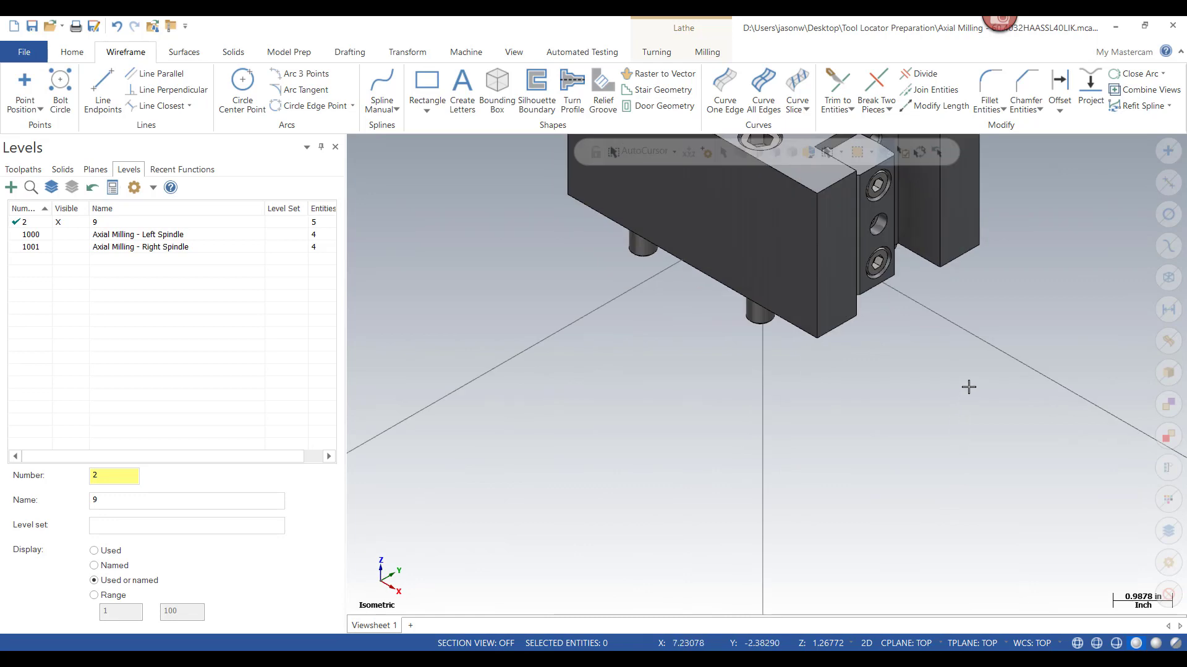
pyautogui.hotkey('alt', 'F1')
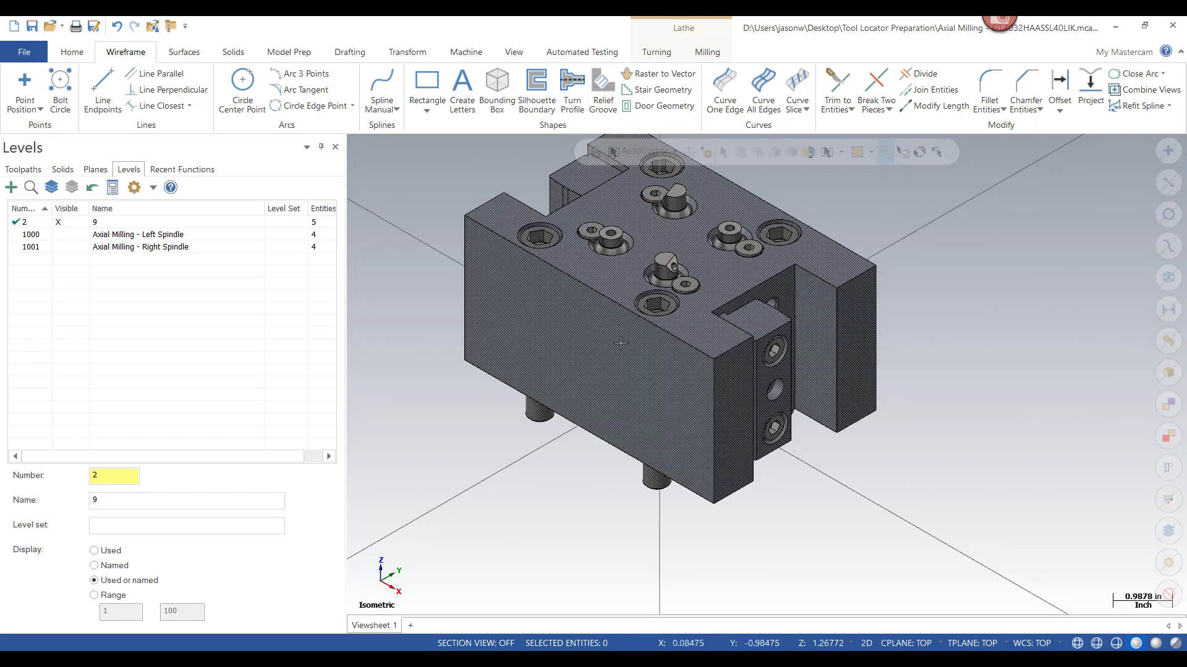
# - Delete the four separate nozzle bodies from the round holes in the turning holder's top face
pyautogui.click(852, 285)
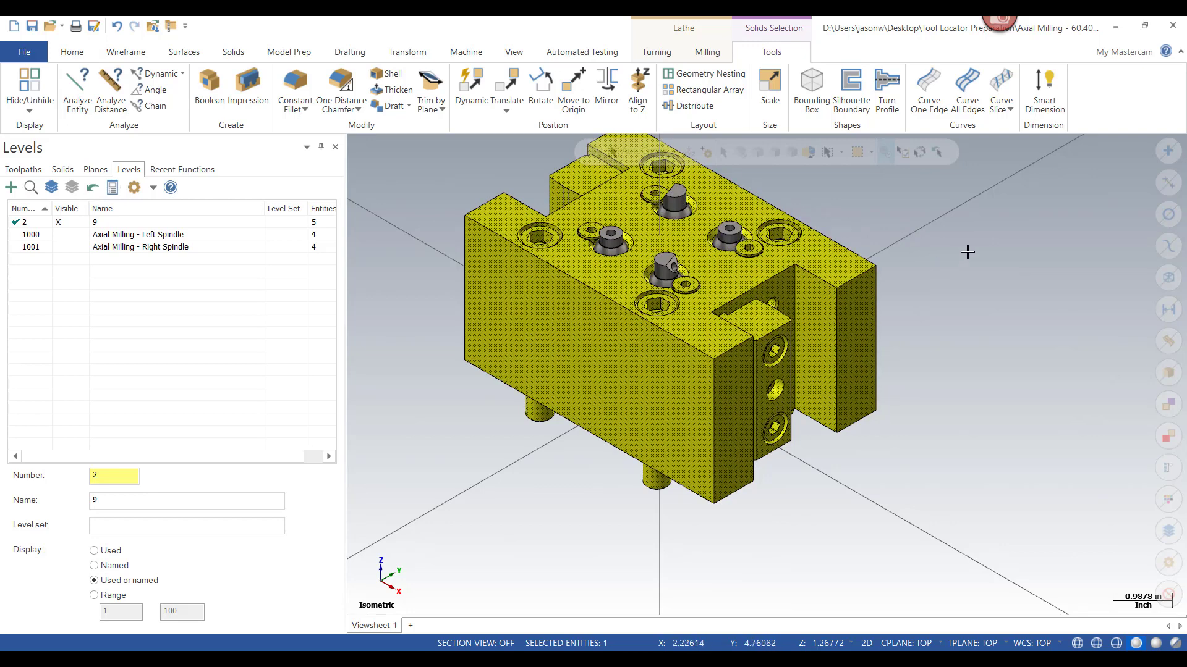
pyautogui.press('Escape')
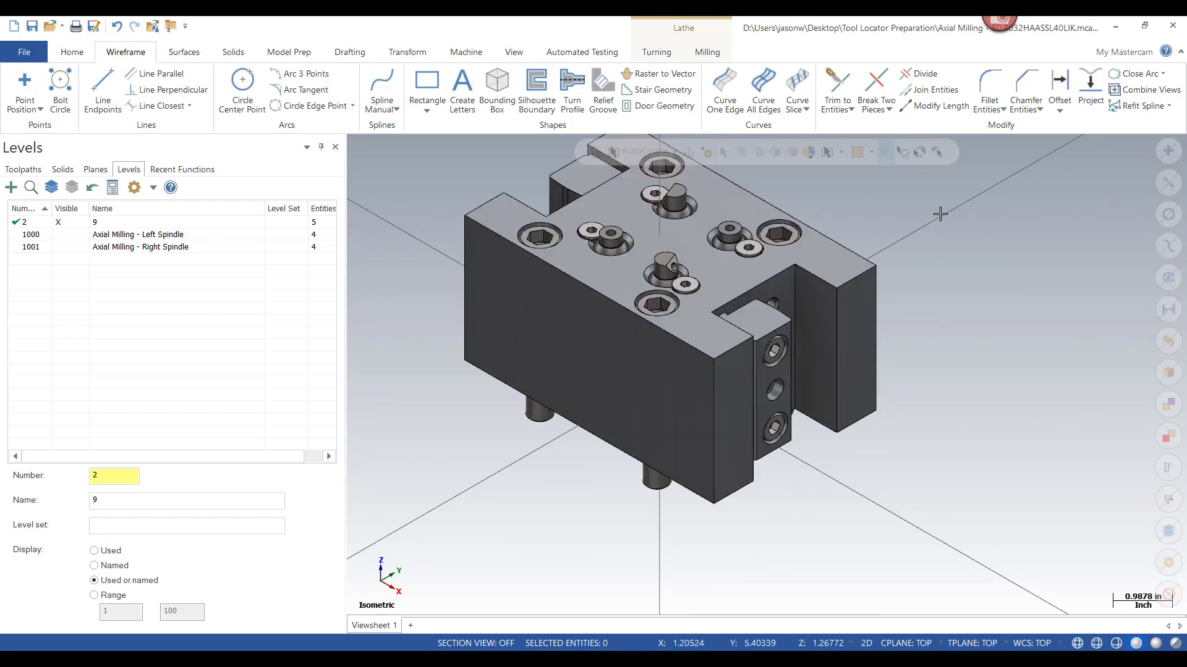
pyautogui.click(733, 236)
pyautogui.click(664, 267)
pyautogui.click(611, 241)
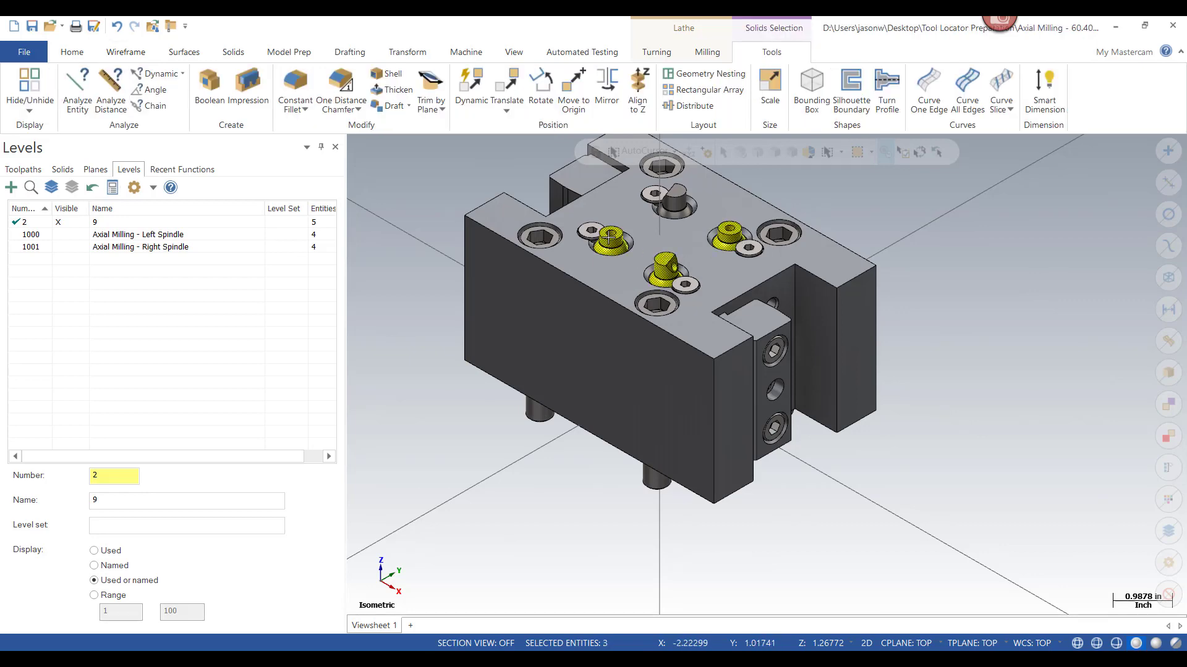
pyautogui.click(668, 201)
pyautogui.press('Delete')
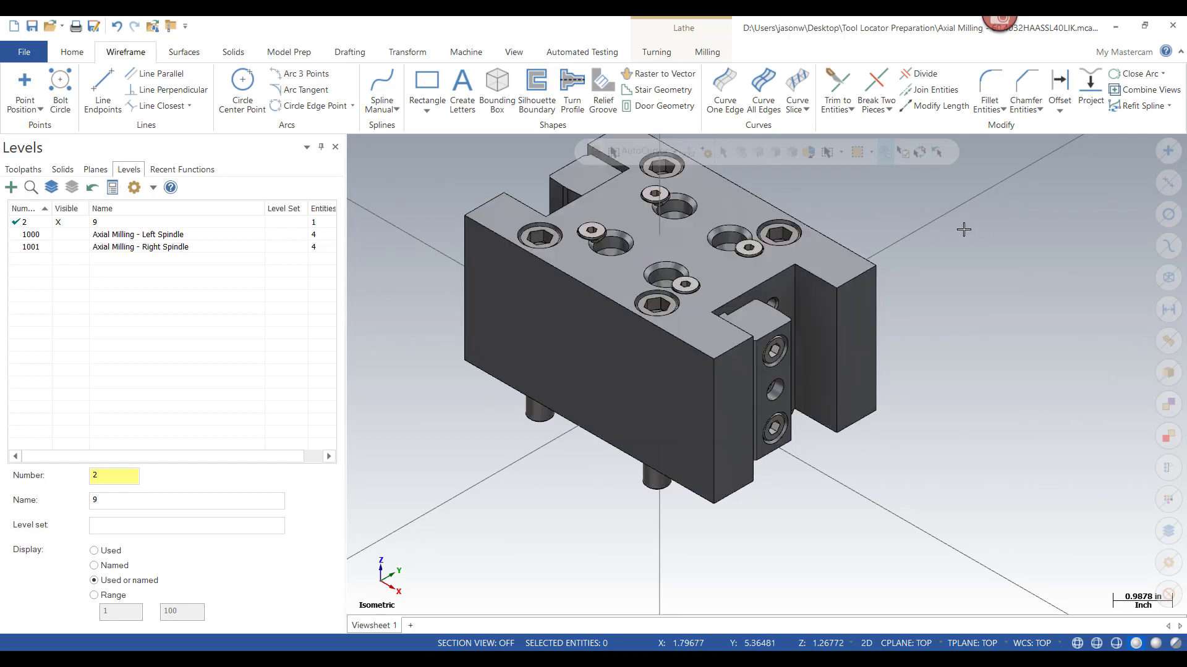
# - Examine the four stepped holes in the turning holder's top face
pyautogui.moveTo(917, 225); pyautogui.dragTo(947, 290, button='middle')
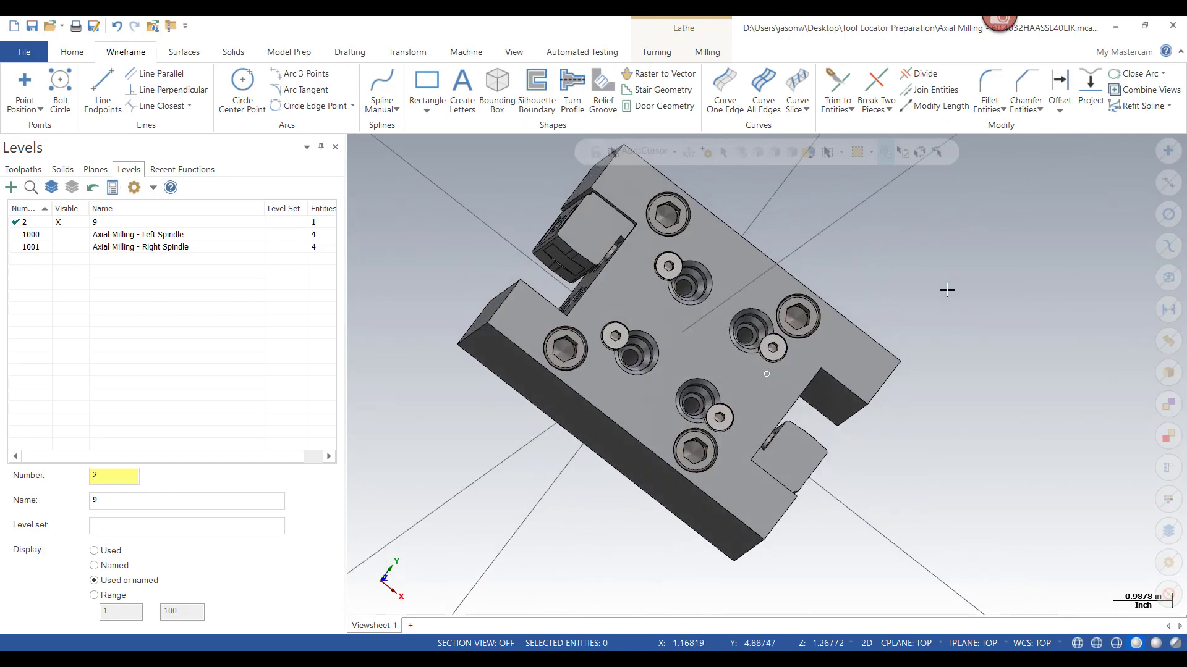
pyautogui.moveTo(865, 290)
pyautogui.mouseDown(button='middle')
pyautogui.moveTo(977, 302)
pyautogui.moveTo(804, 284)
pyautogui.moveTo(941, 281)
pyautogui.moveTo(690, 275)
pyautogui.moveTo(710, 254)
pyautogui.moveTo(717, 276)
pyautogui.mouseUp(button='middle')
pyautogui.scroll(5, 689, 275)
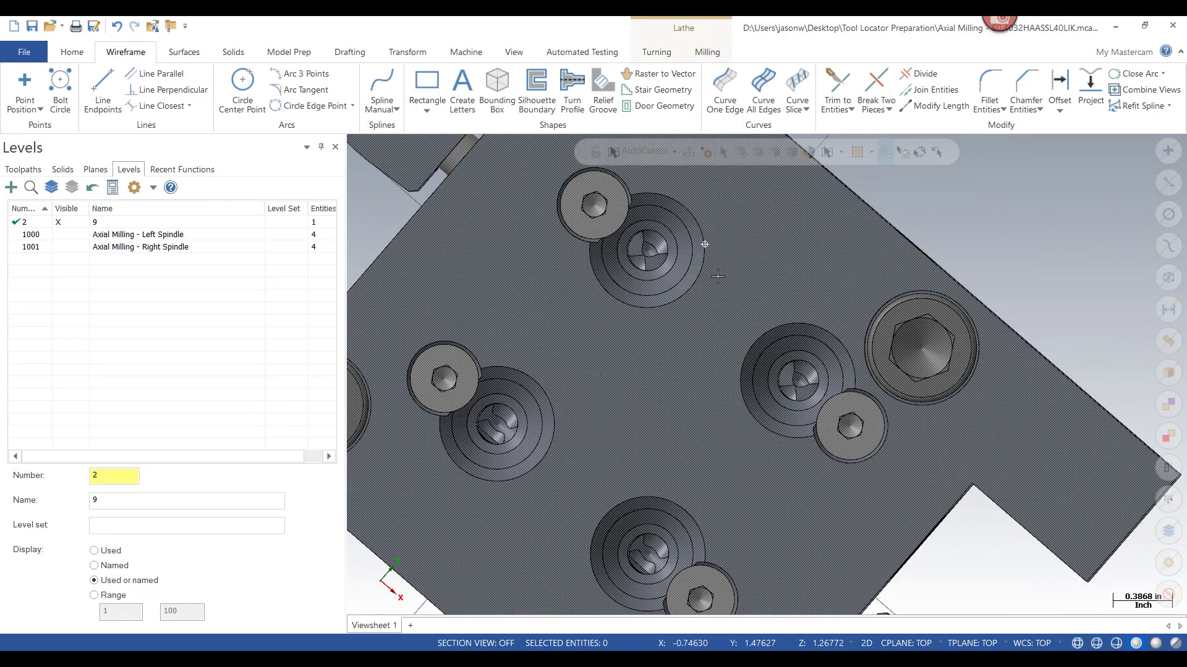
pyautogui.scroll(-2, 747, 276)
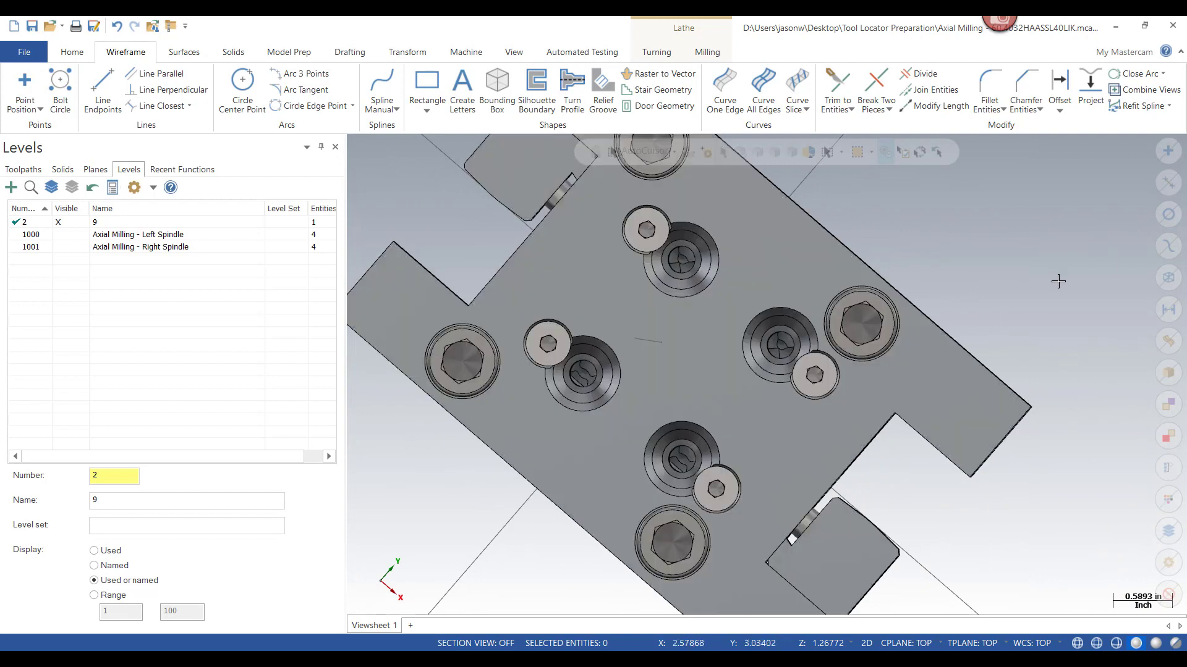
pyautogui.moveTo(1056, 280); pyautogui.dragTo(1057, 254, button='middle')
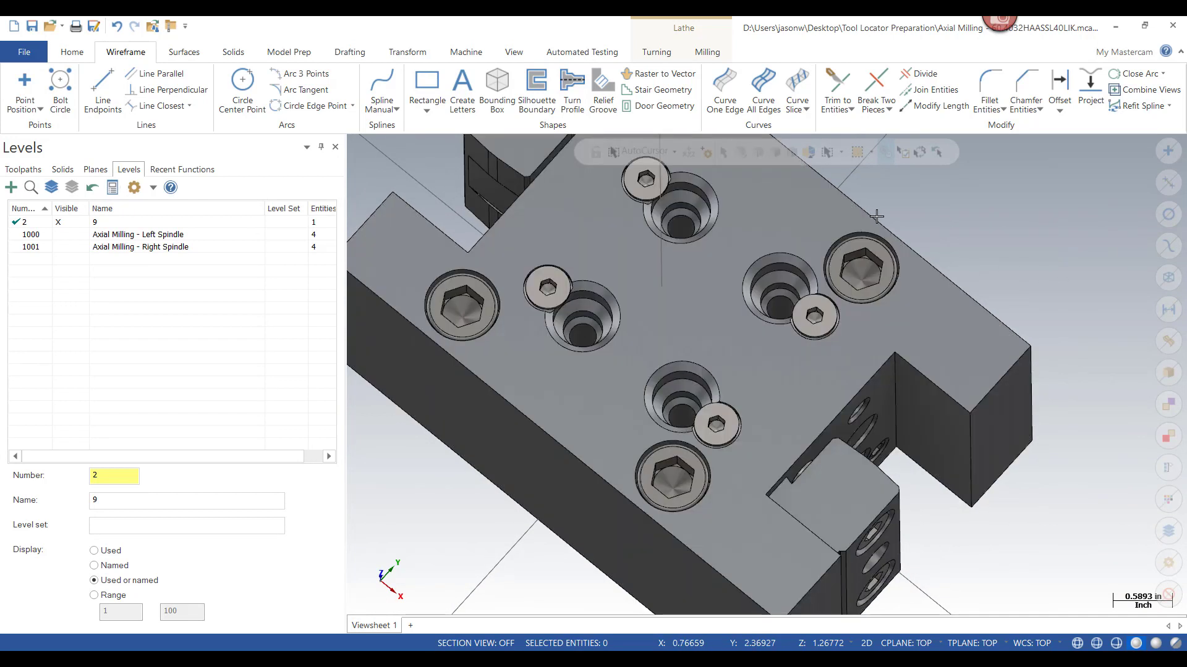
pyautogui.scroll(-1, 876, 217)
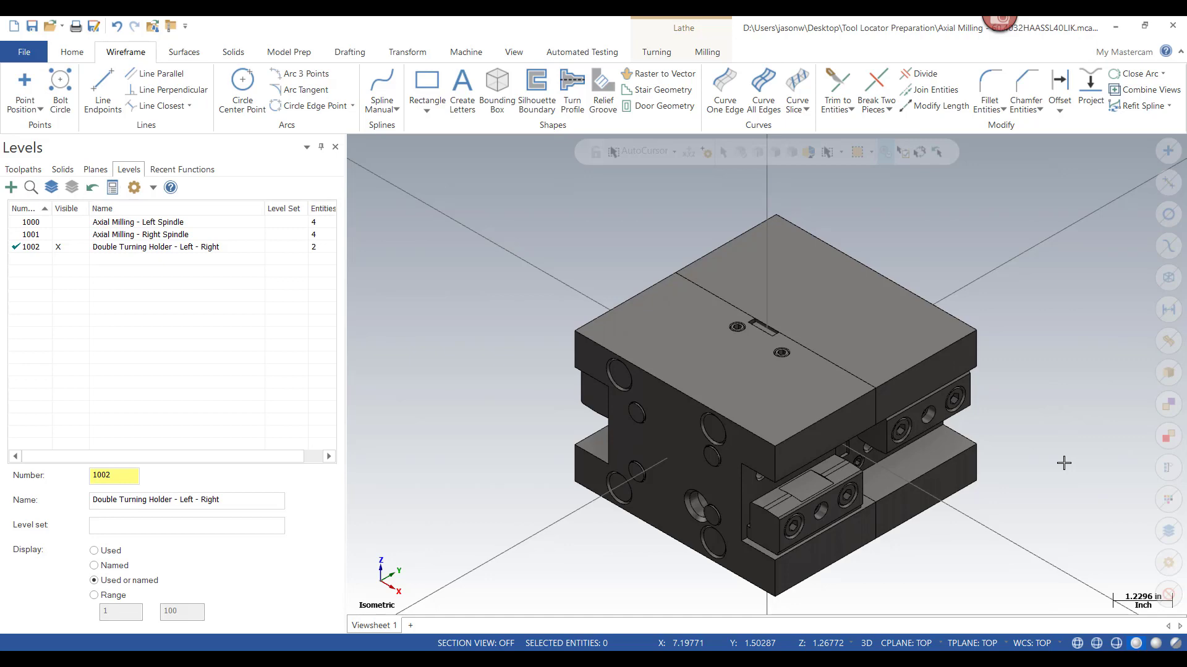
# - Examine the rectangular slot and clamp wedges on the turning holder's side, and return to the isometric view
pyautogui.moveTo(1032, 486); pyautogui.dragTo(1007, 431, button='middle')
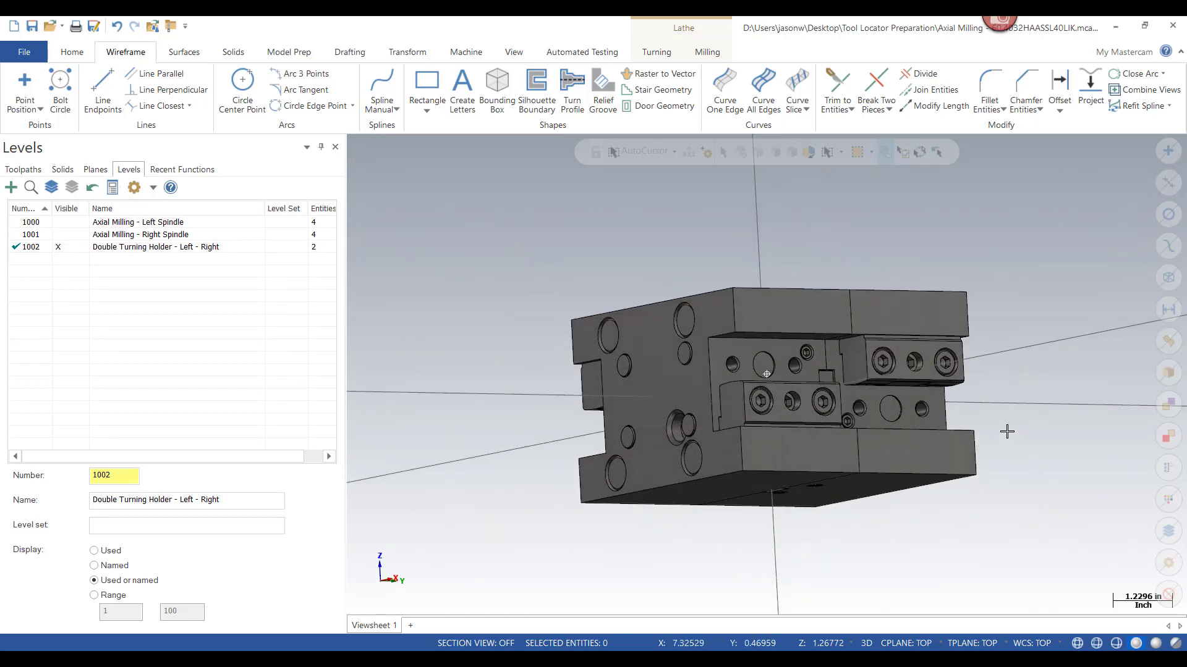
pyautogui.scroll(3, 836, 378)
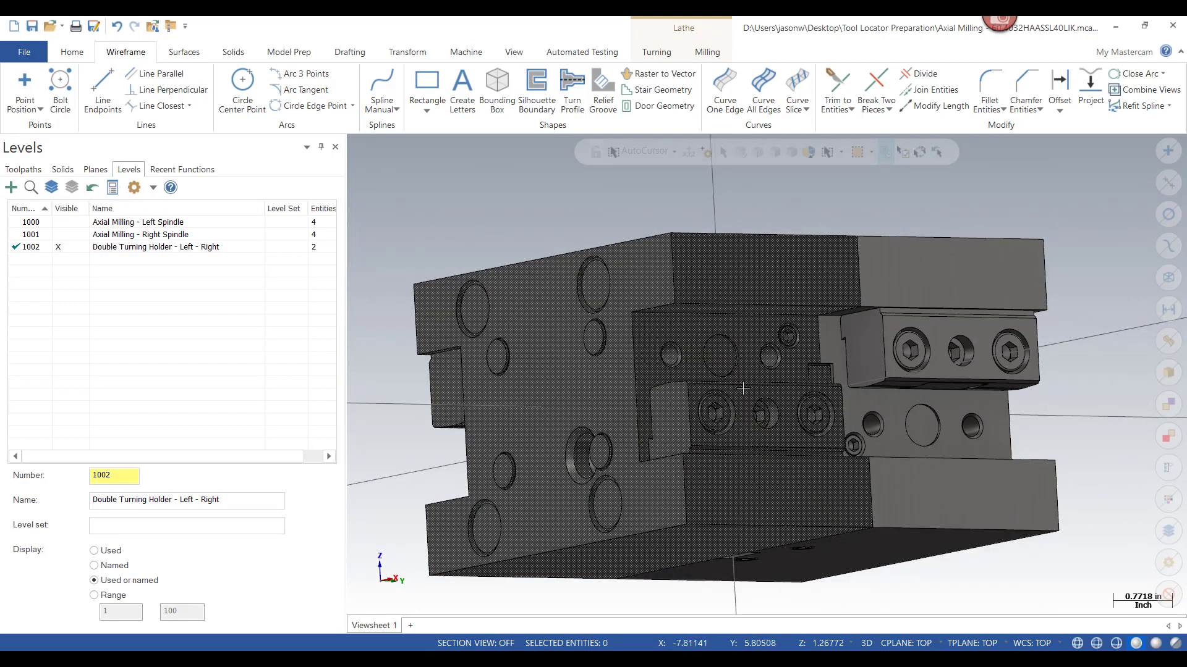
pyautogui.moveTo(738, 389); pyautogui.dragTo(740, 414, button='middle')
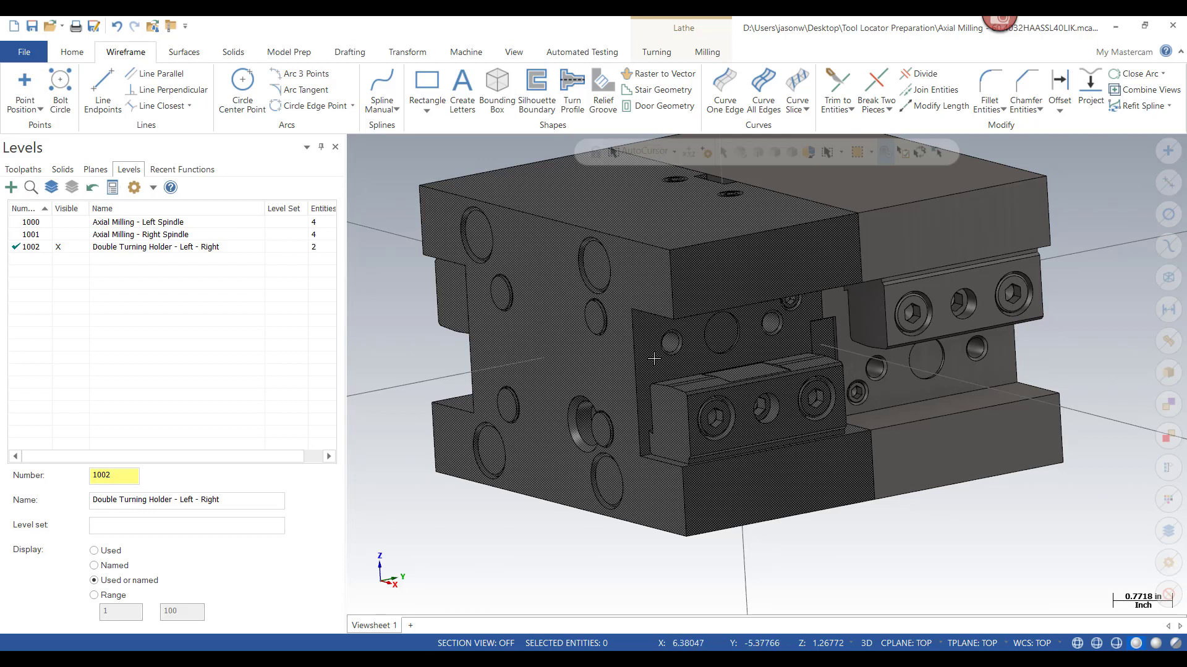
pyautogui.scroll(4, 646, 365)
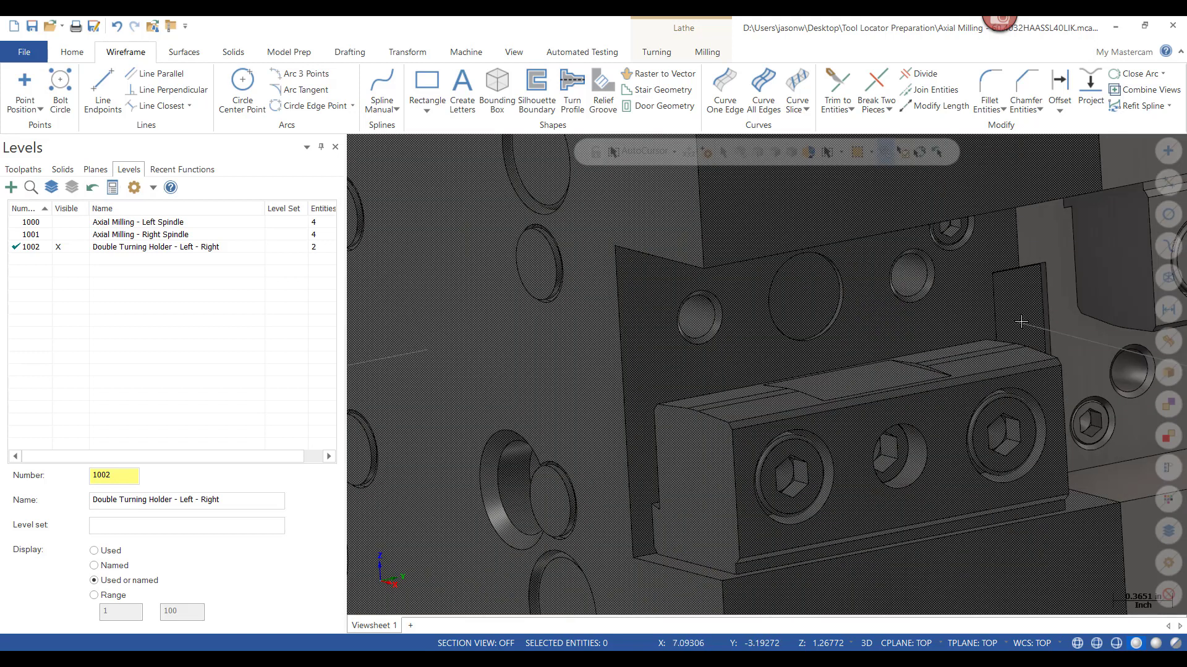
pyautogui.scroll(-5, 932, 319)
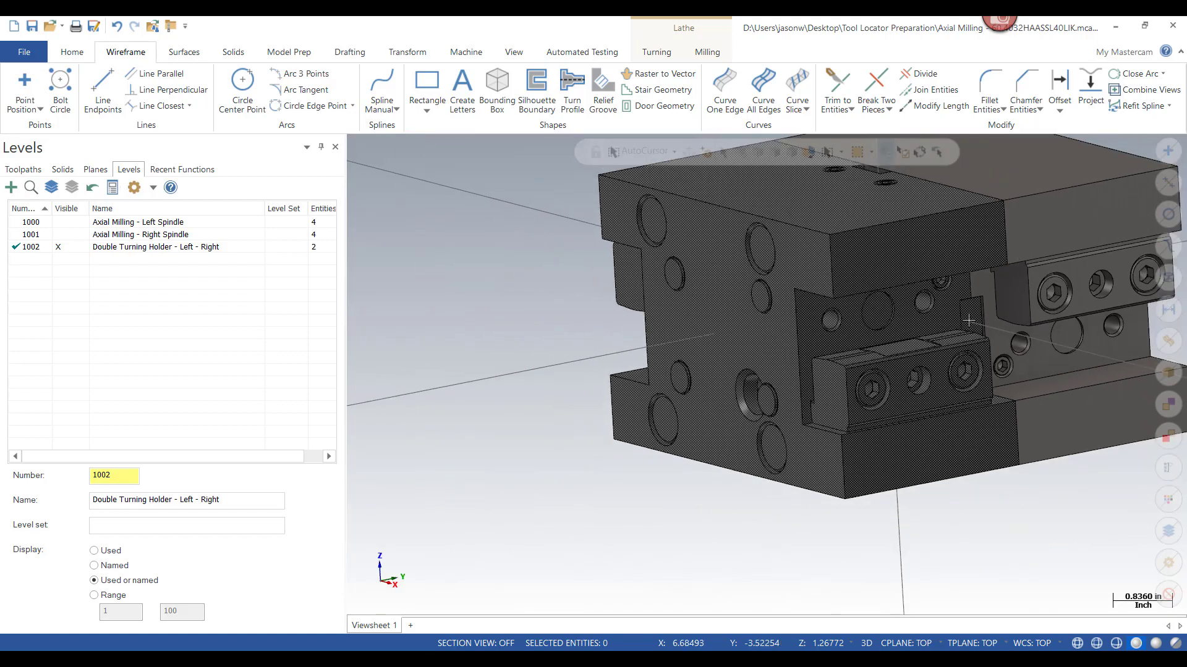
pyautogui.moveTo(1050, 307); pyautogui.dragTo(1004, 228, button='middle')
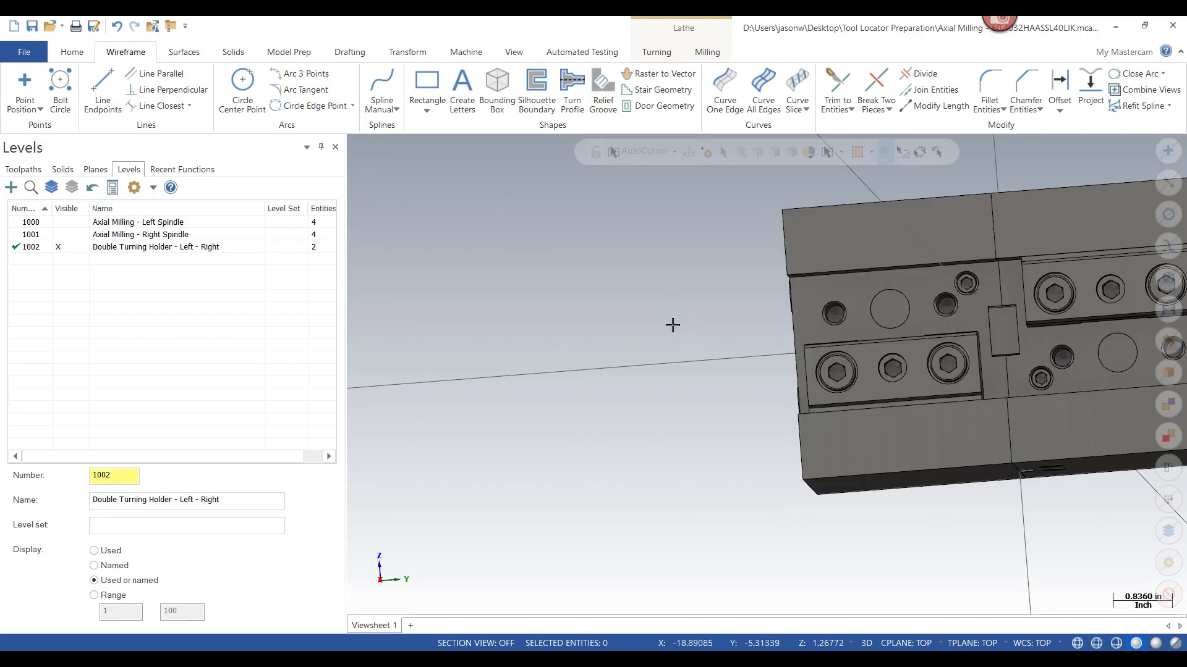
pyautogui.moveTo(673, 325); pyautogui.dragTo(715, 338, button='middle')
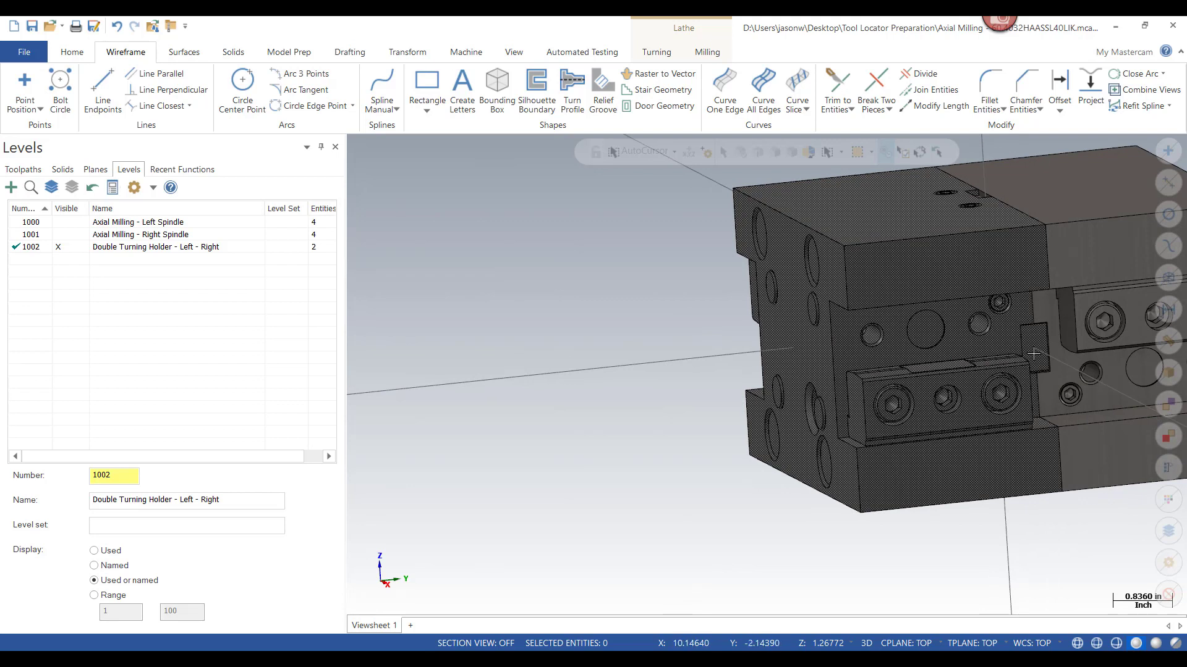
pyautogui.rightClick(653, 332)
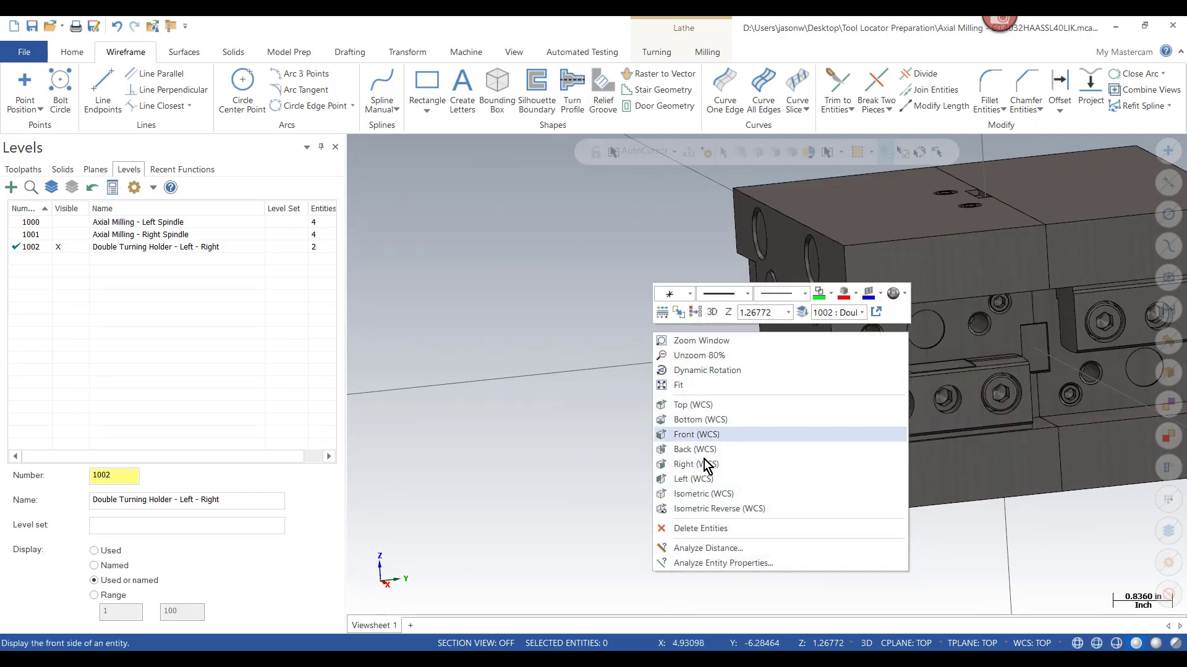
pyautogui.click(708, 494)
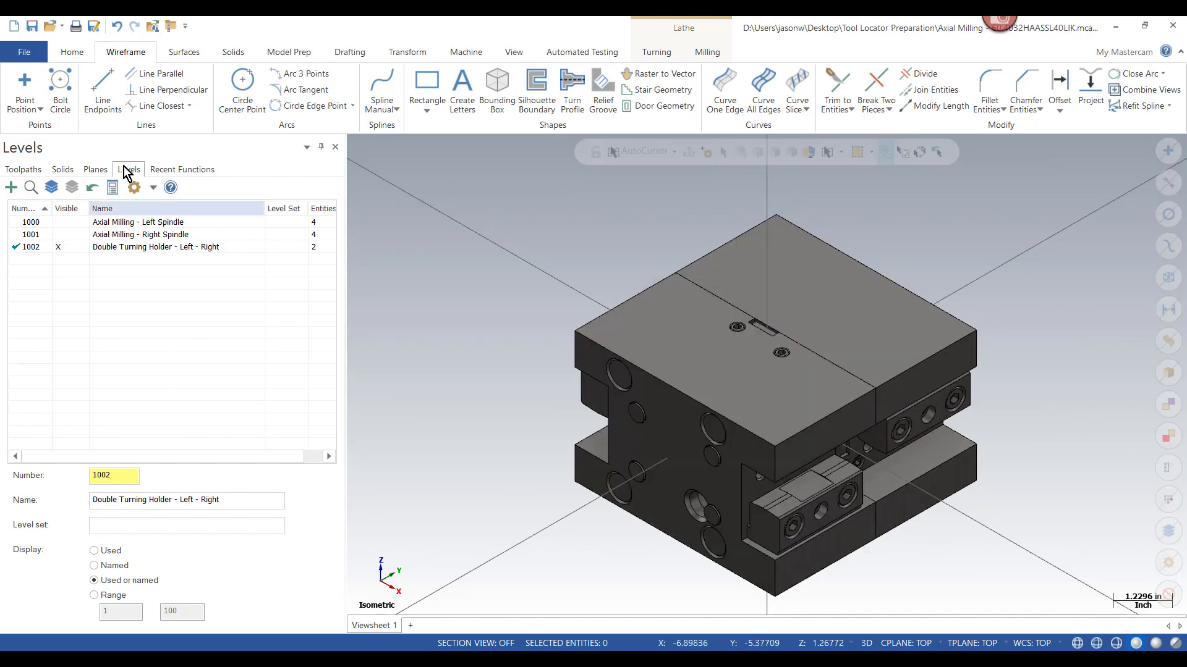
# - Display the planes list, set the construction depth Z to 0, and switch construction to 2D mode
pyautogui.click(100, 168)
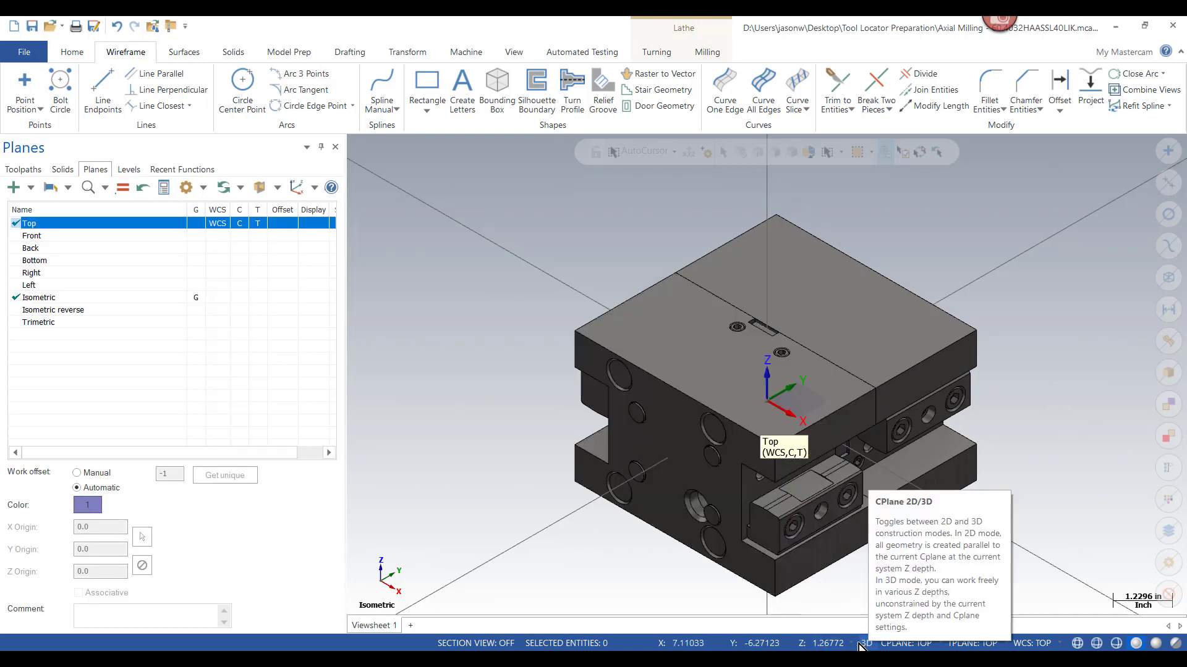
pyautogui.click(829, 644)
pyautogui.write('0')
pyautogui.press('Return')
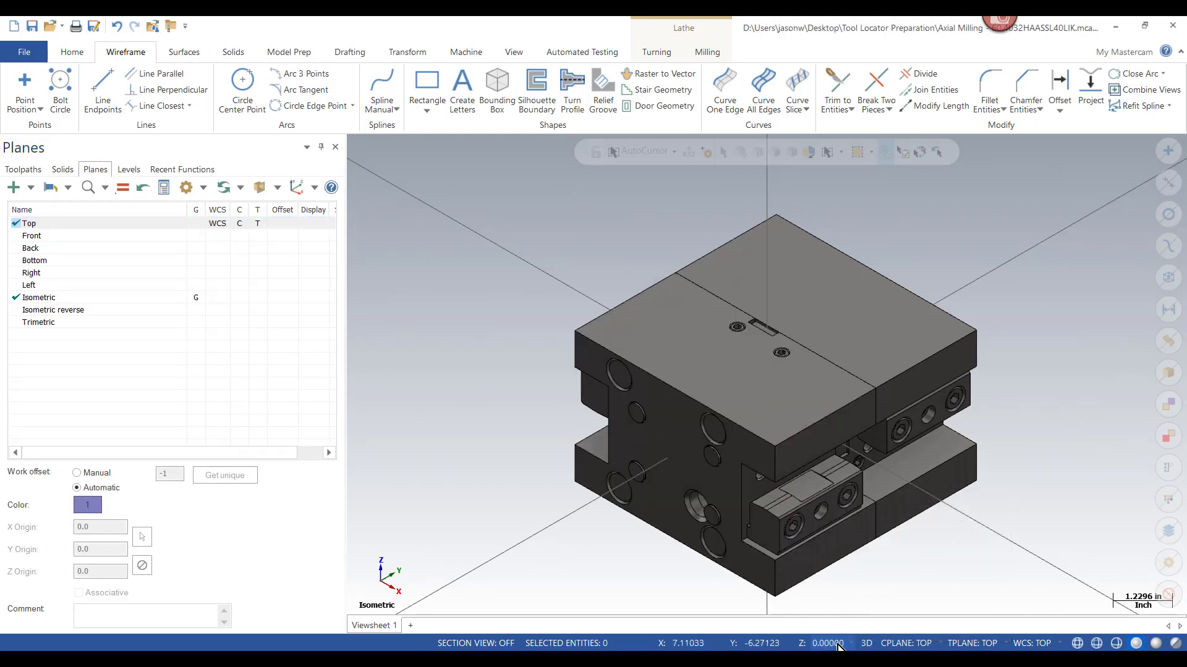
pyautogui.click(866, 643)
# - Create a point at X 2.20472, Y 0, Z 0 from the seam's endpoint at the rectangular slot on the holder's +X side
pyautogui.click(23, 86)
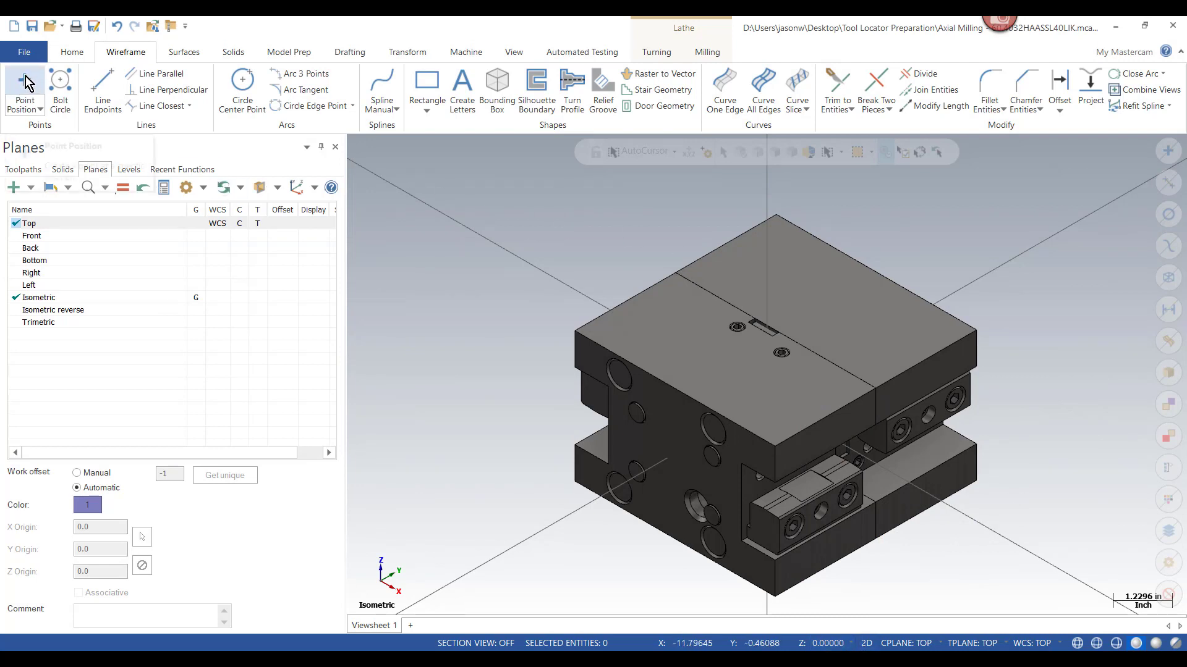
pyautogui.moveTo(1002, 548); pyautogui.dragTo(834, 409, button='middle')
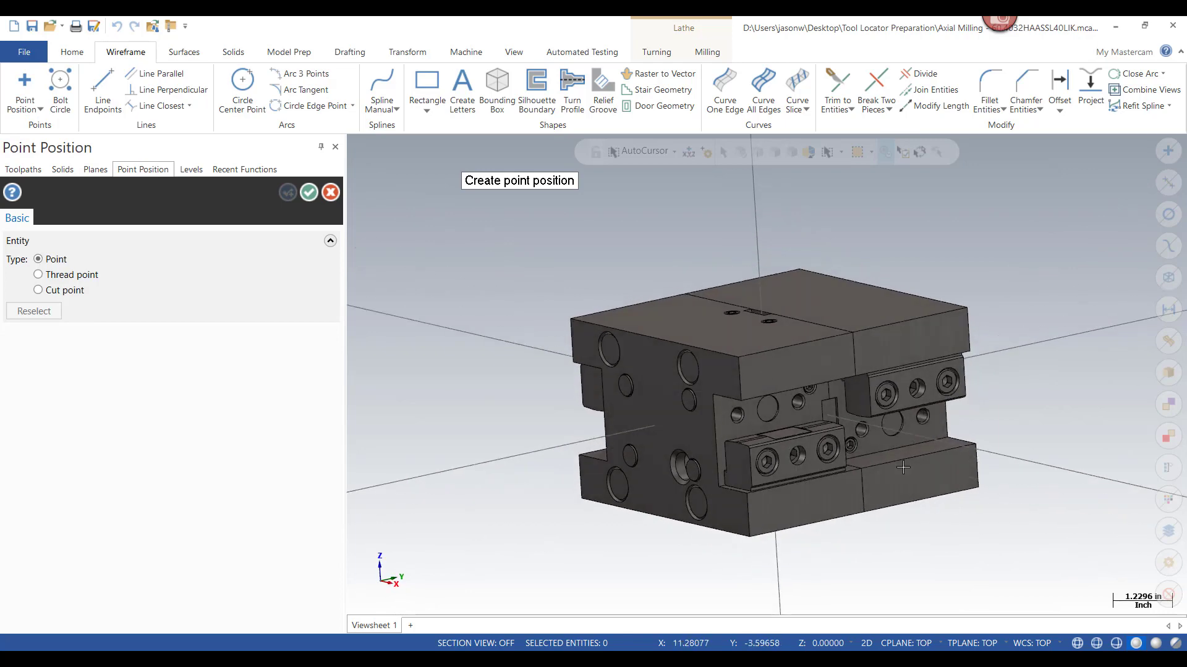
pyautogui.scroll(6, 835, 411)
pyautogui.scroll(5, 834, 411)
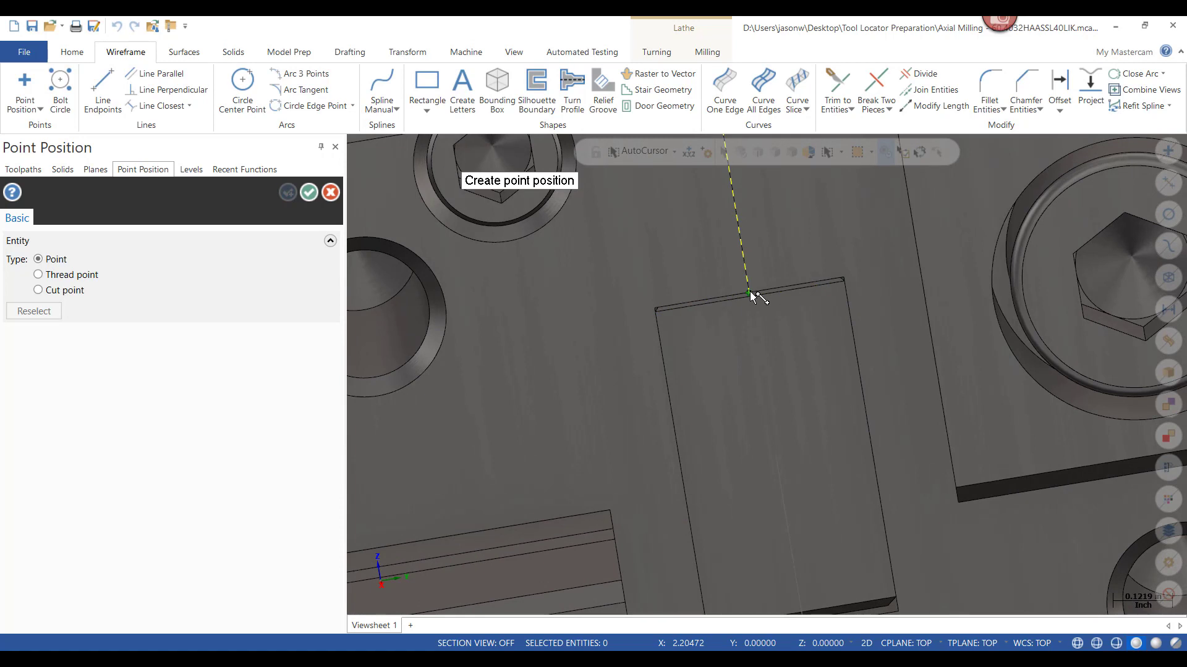
pyautogui.click(749, 292)
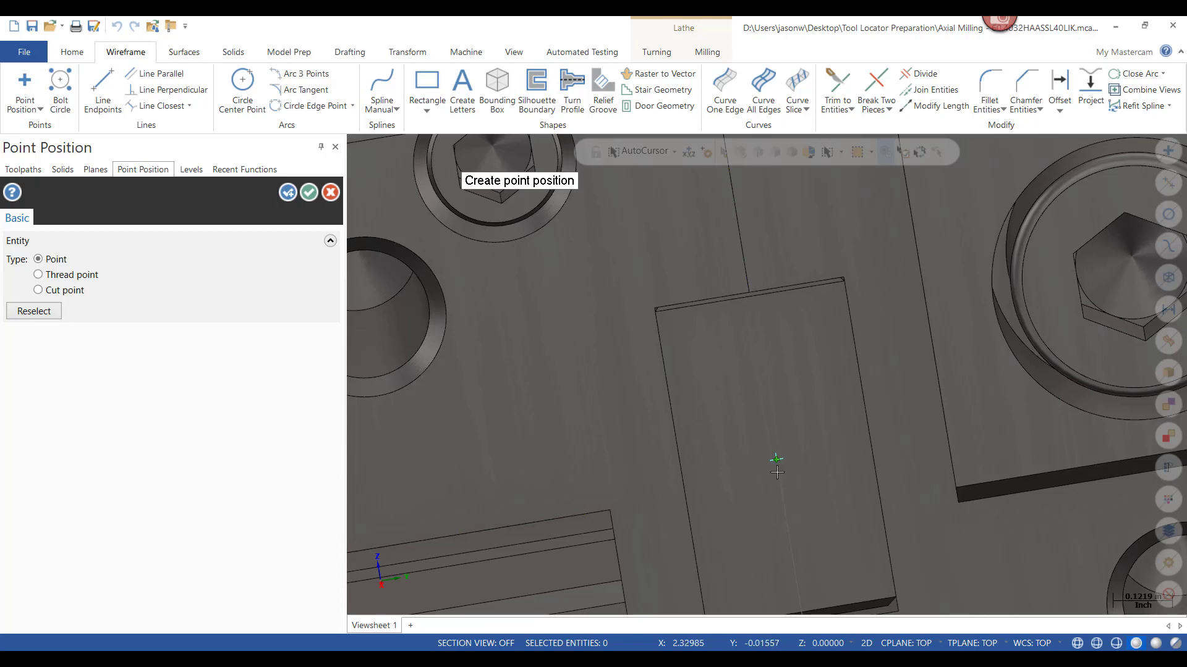
# - Create a second point at X -1.69291, Y 0, Z 0 from the seam's endpoint at the slot on the holder's opposite side
pyautogui.scroll(-5, 777, 471)
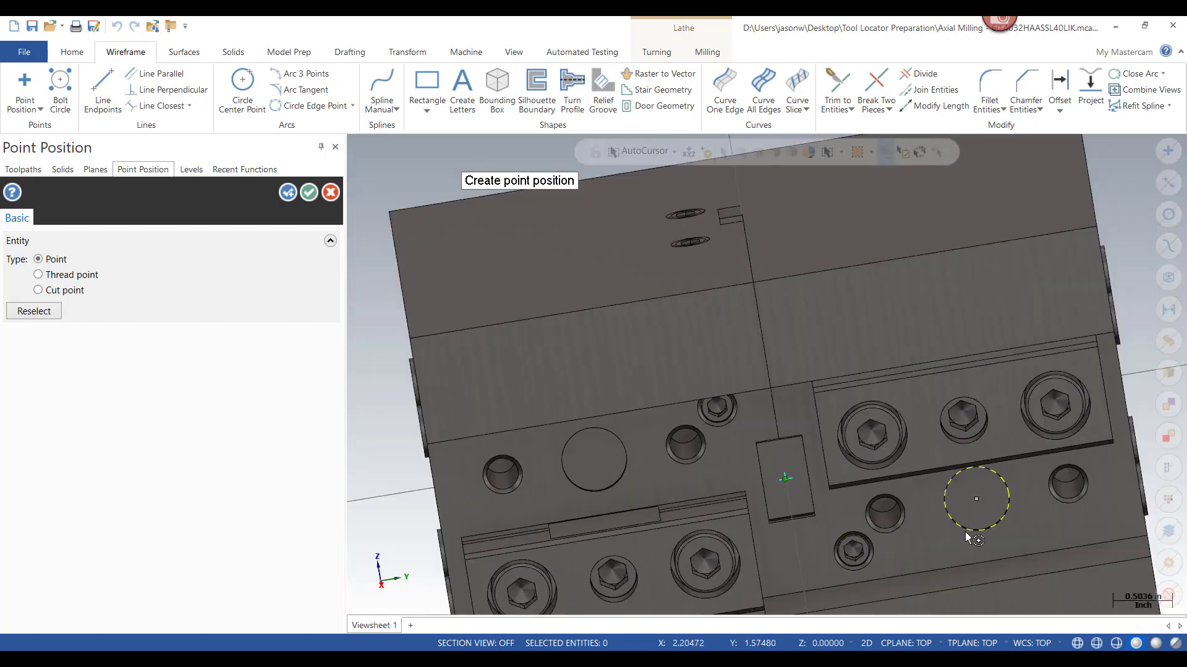
pyautogui.moveTo(969, 538); pyautogui.dragTo(883, 476, button='middle')
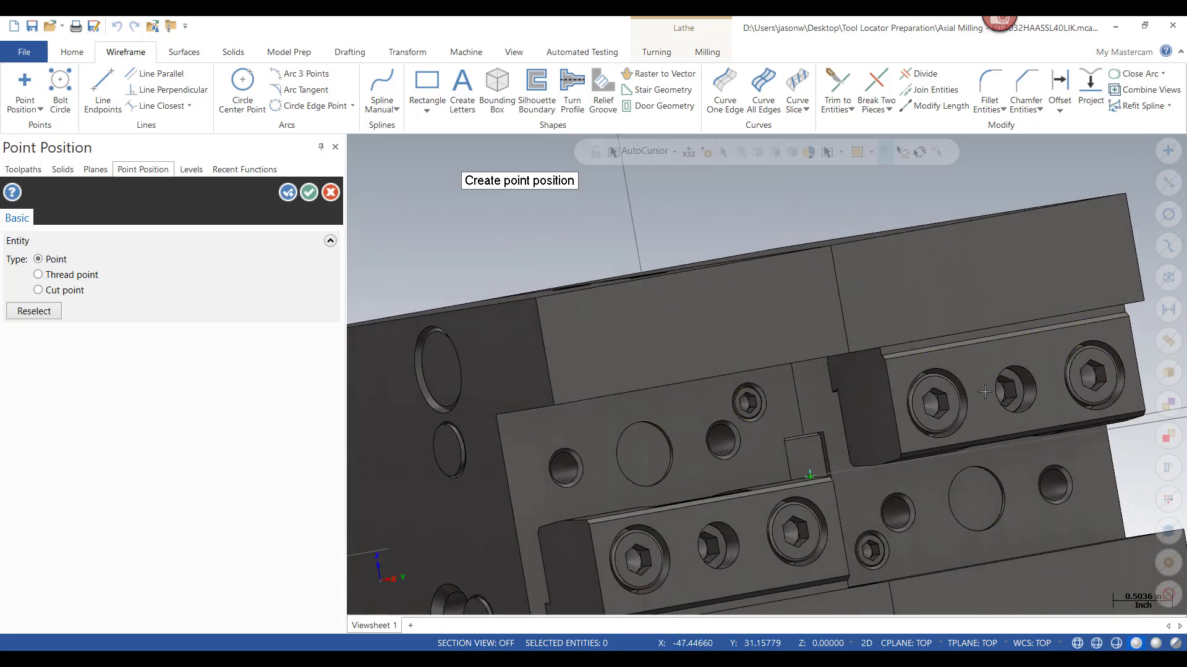
pyautogui.scroll(-5, 984, 392)
pyautogui.moveTo(633, 362); pyautogui.dragTo(951, 336, button='middle')
pyautogui.scroll(3, 658, 473)
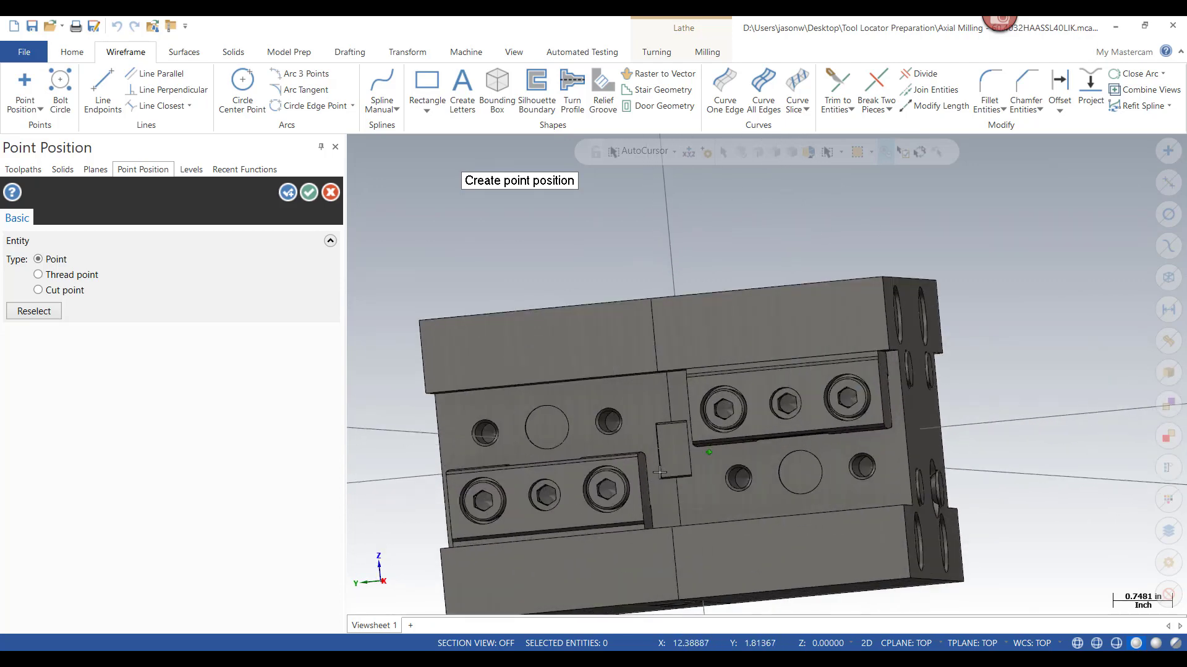
pyautogui.scroll(7, 659, 472)
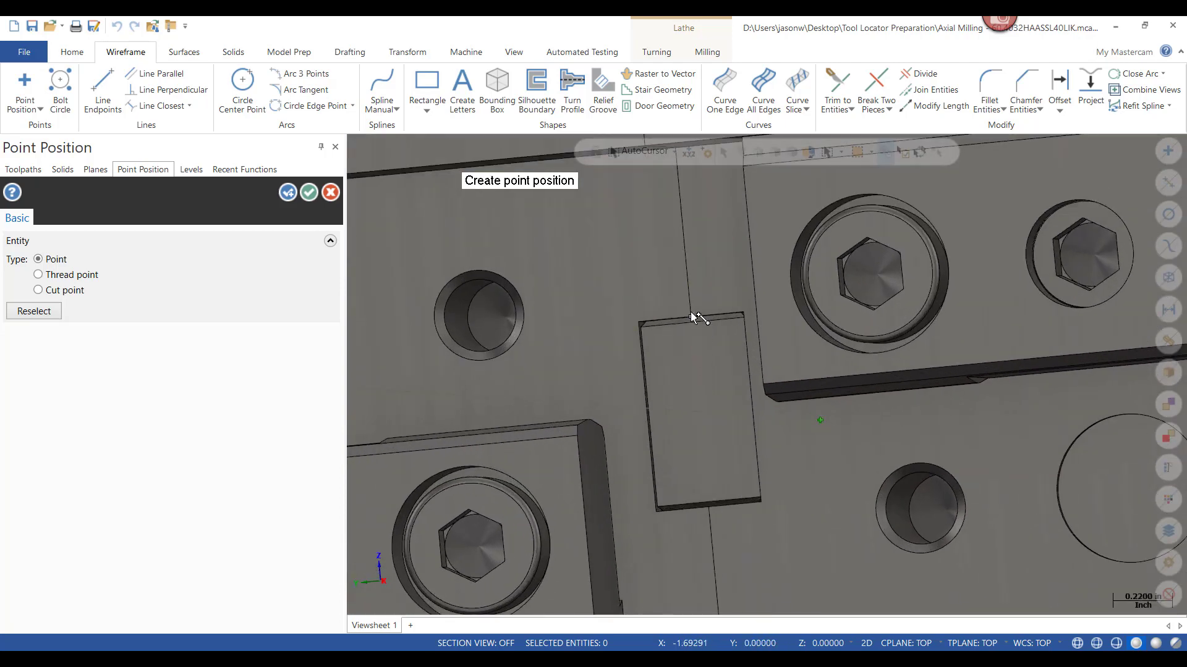
pyautogui.click(691, 315)
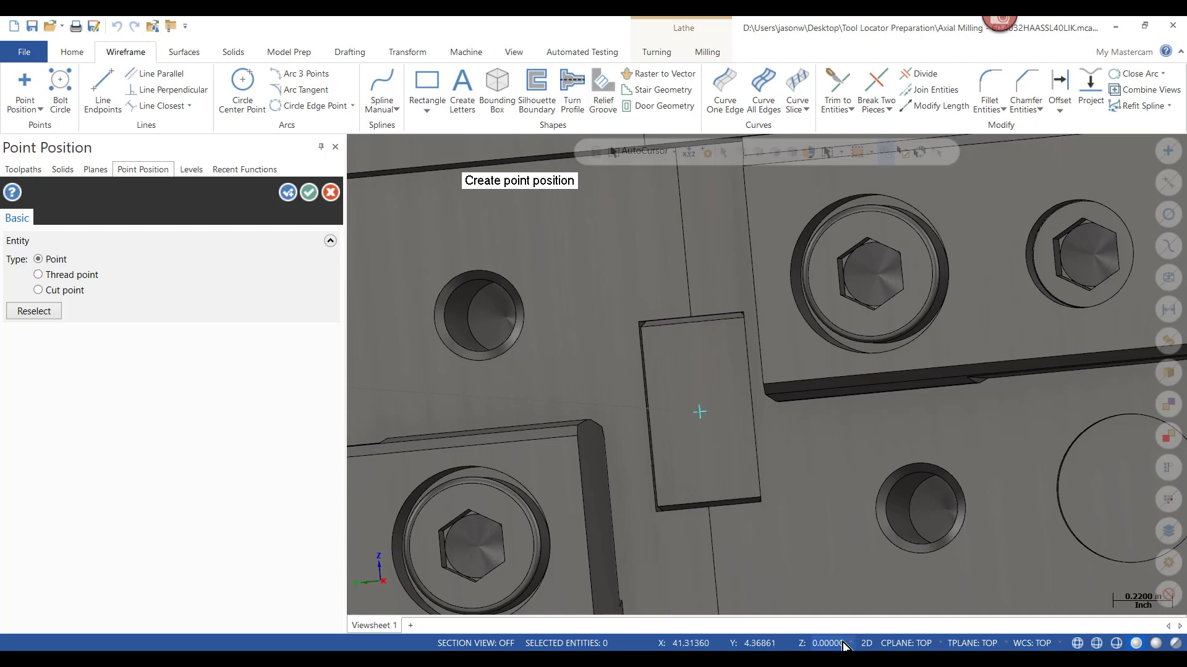
pyautogui.scroll(-2, 822, 437)
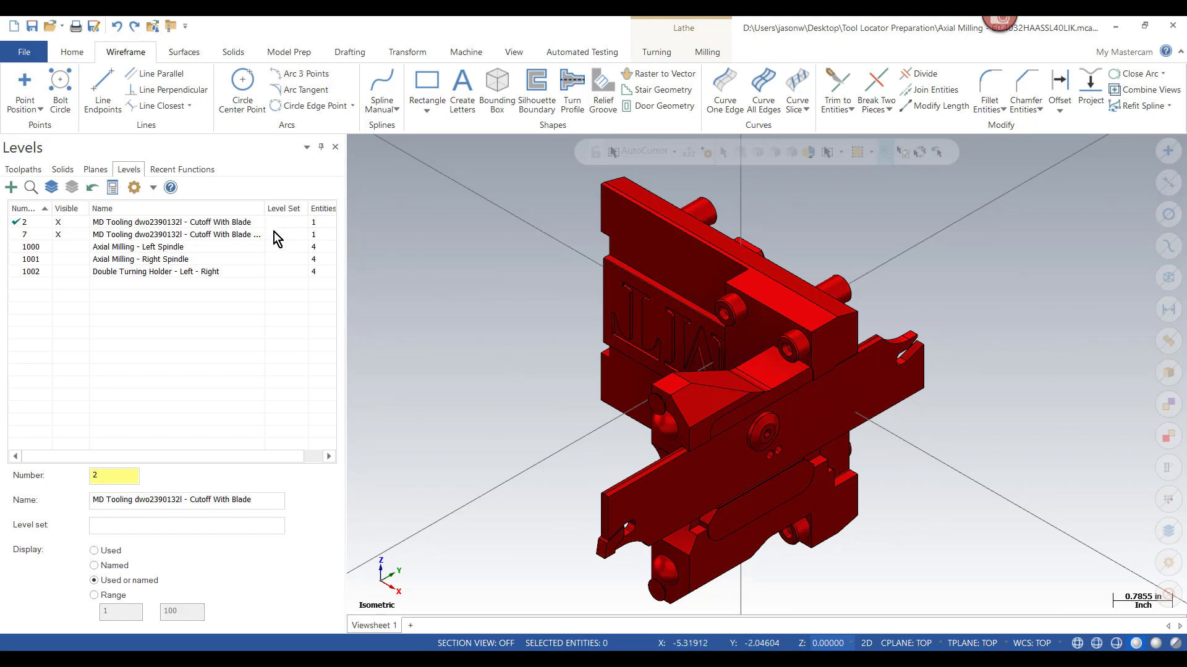
# - Delete the insert from the cutoff blade's lower tip and remove the round screw feature from the blade's face with Modify Feature
pyautogui.click(602, 546)
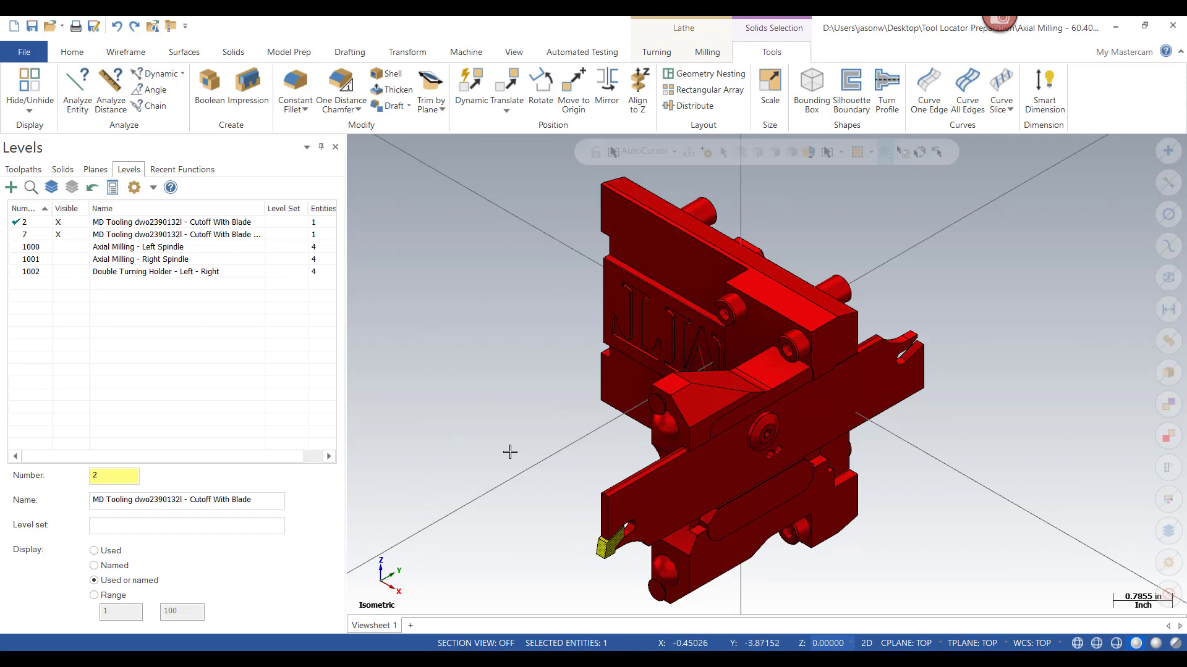
pyautogui.press('Delete')
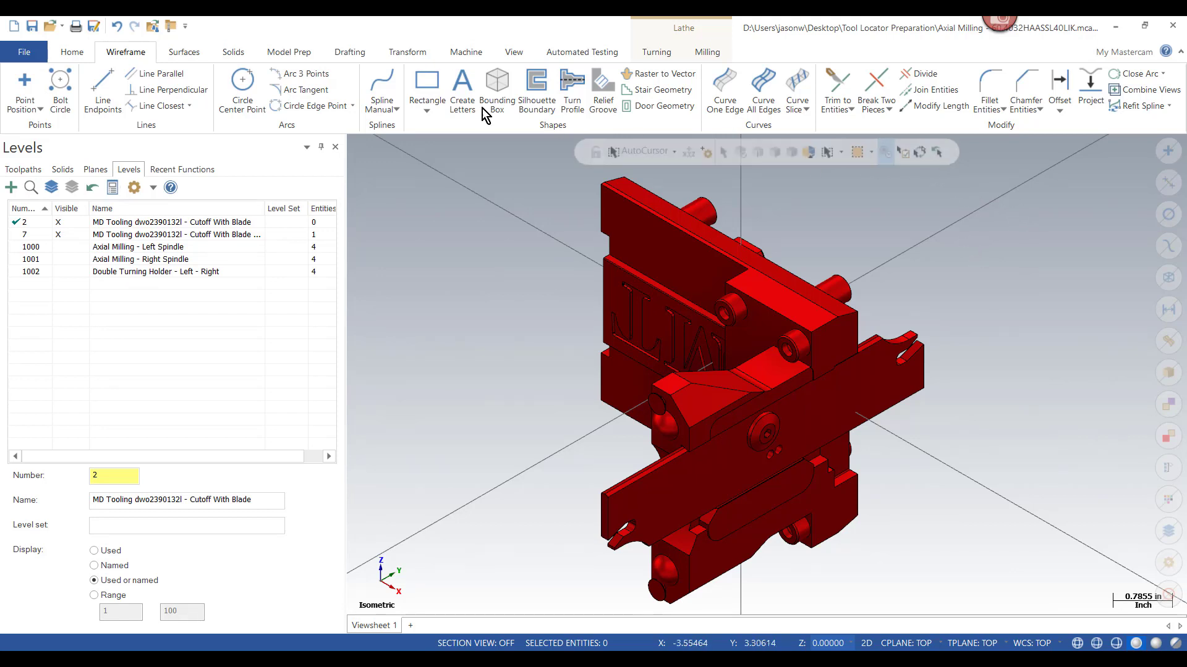
pyautogui.click(288, 53)
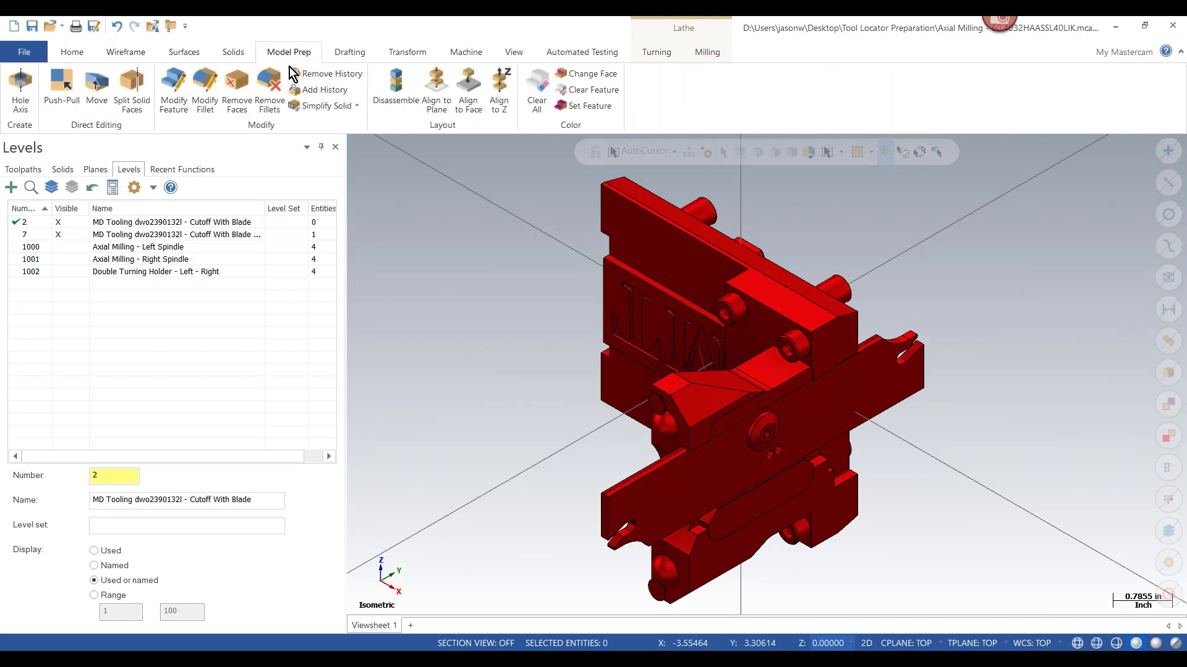
pyautogui.click(173, 103)
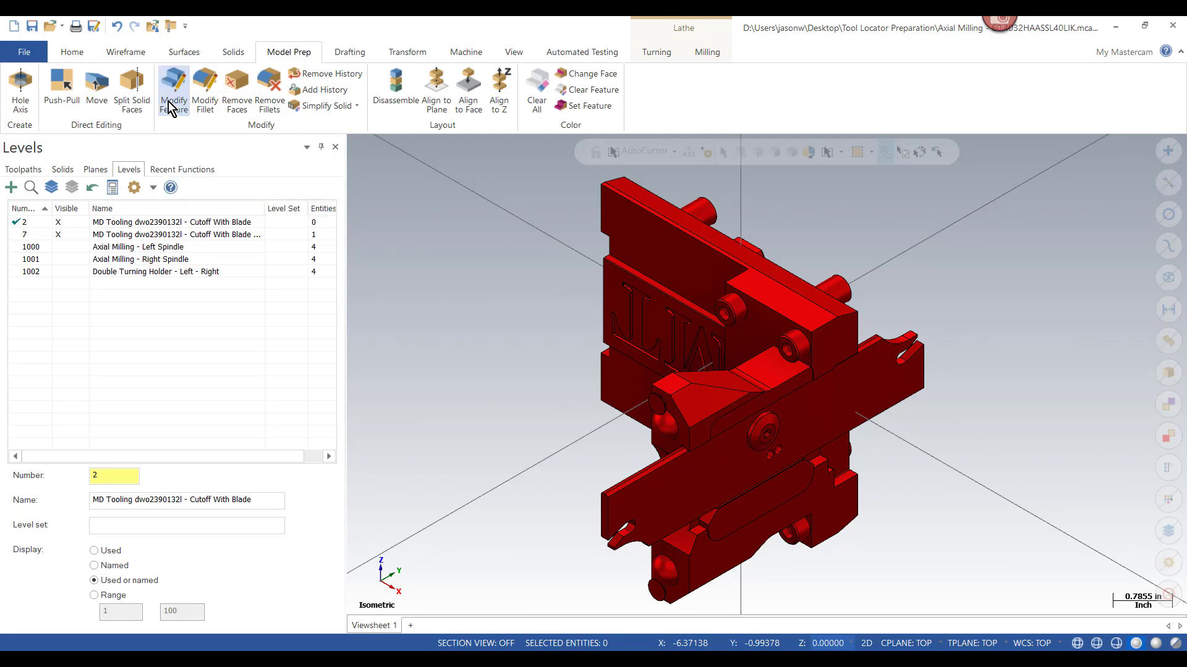
pyautogui.scroll(2, 779, 445)
pyautogui.scroll(1, 779, 445)
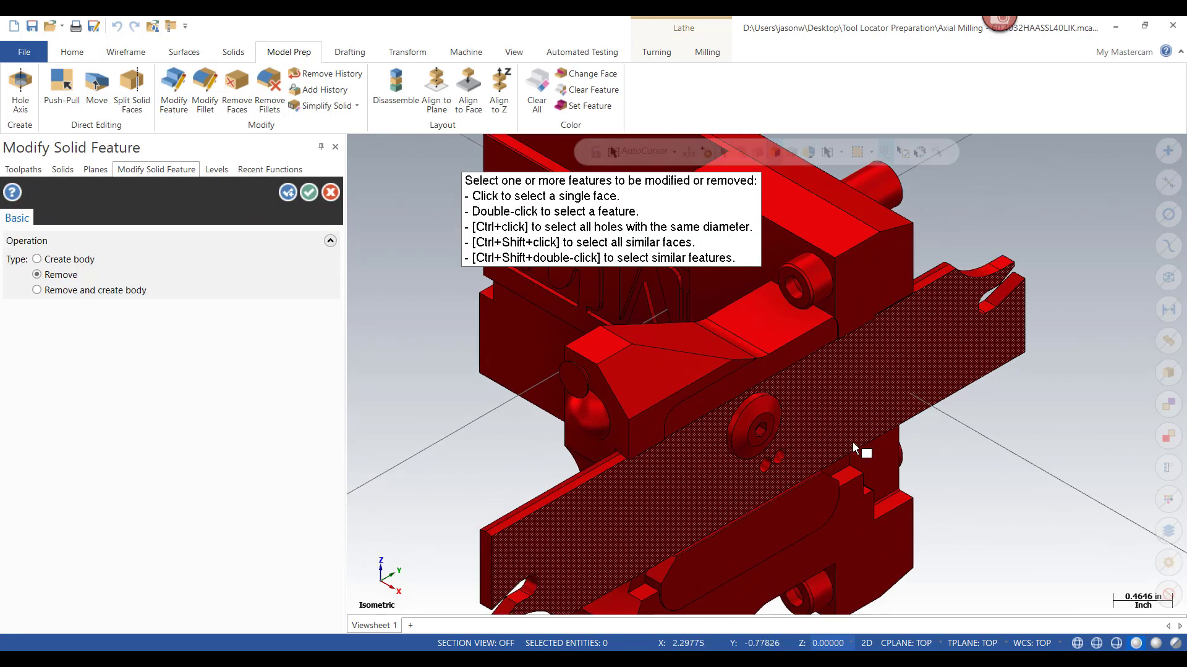
pyautogui.doubleClick(766, 408)
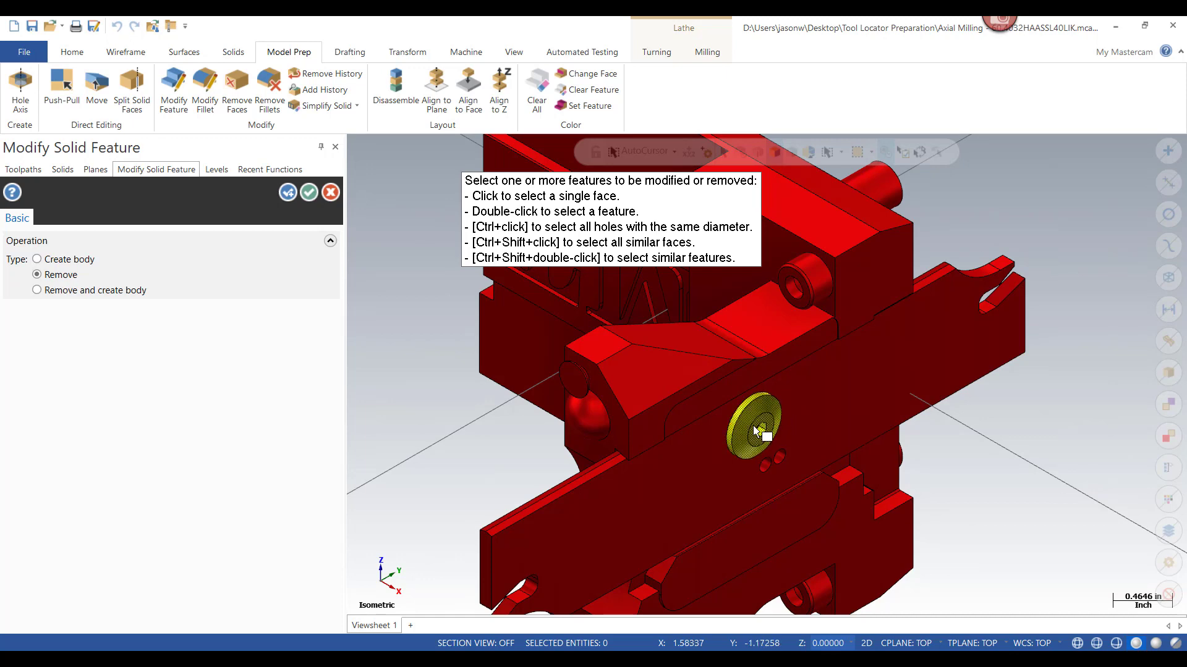
pyautogui.click(288, 194)
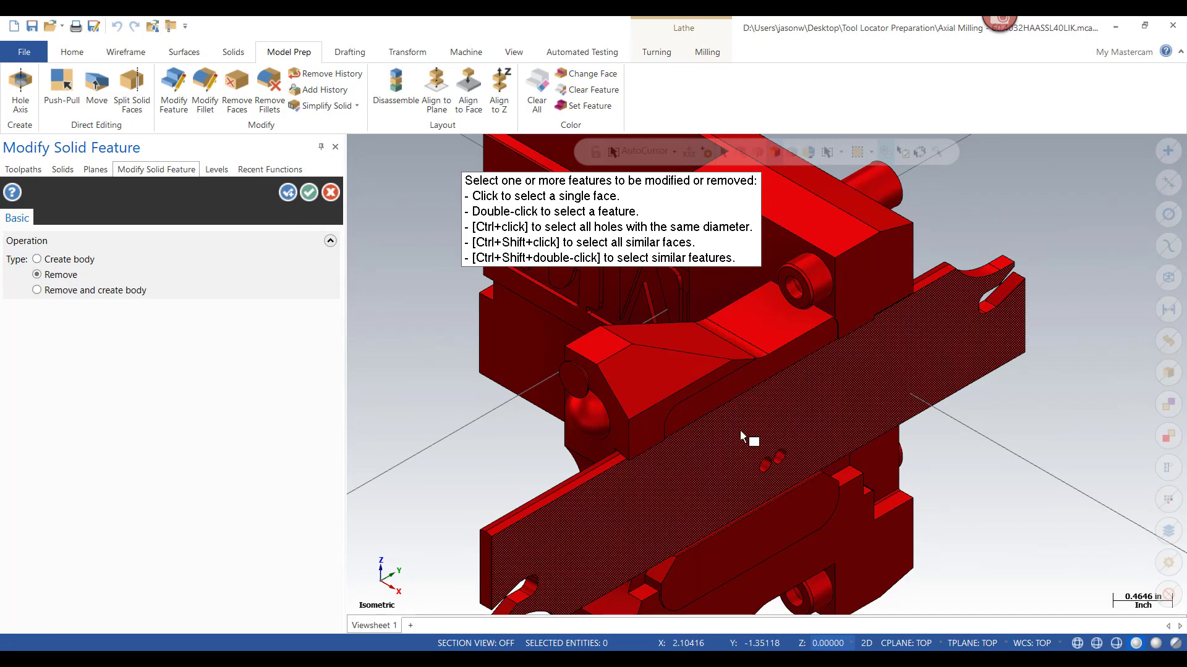
# - Remove the two small holes of equal diameter from the middle of the cutoff blade's face
pyautogui.moveTo(914, 516); pyautogui.dragTo(905, 493, button='middle')
pyautogui.scroll(3, 803, 432)
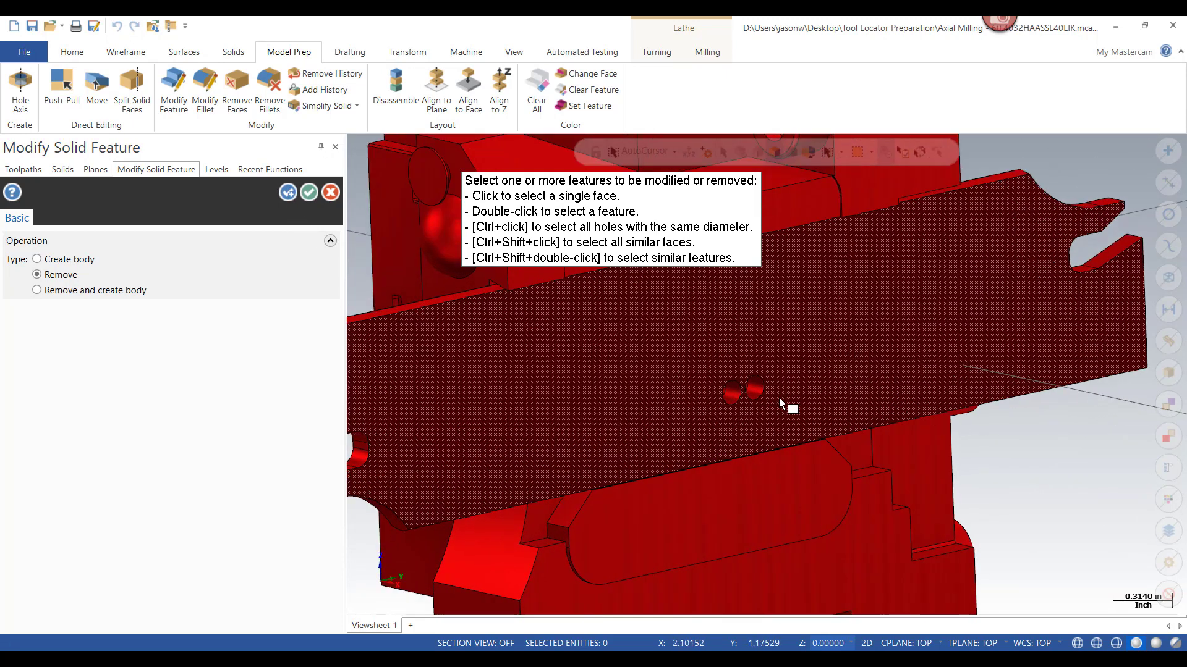
pyautogui.keyDown('ctrl'); pyautogui.click(754, 388); pyautogui.keyUp('ctrl')
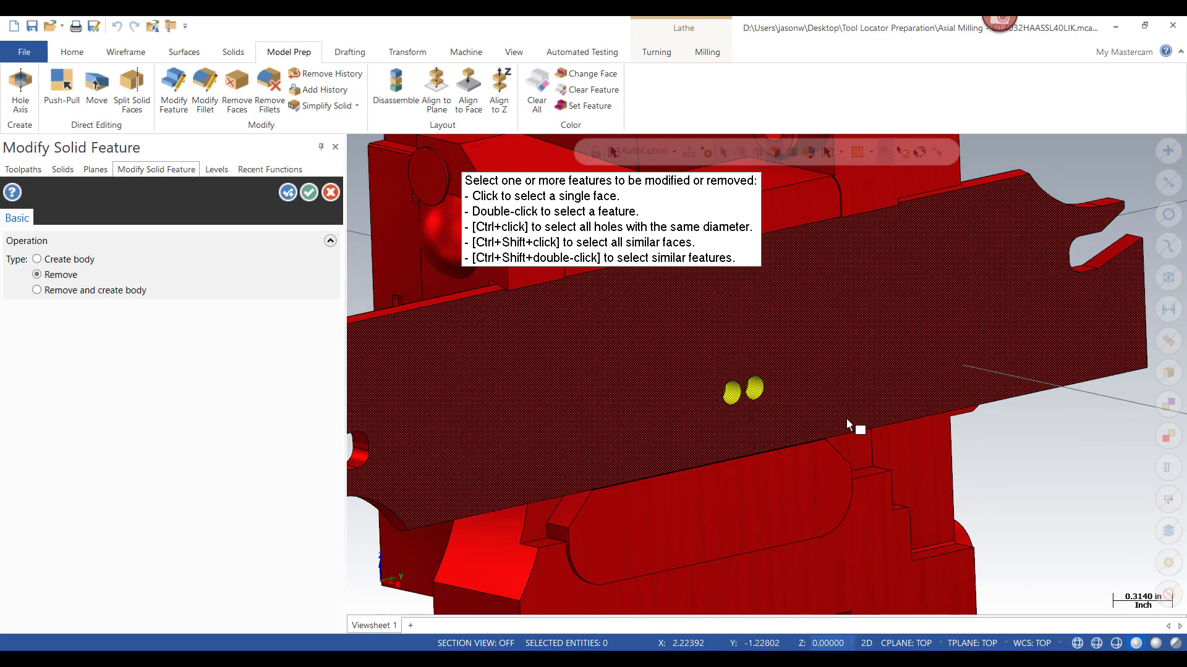
pyautogui.click(287, 194)
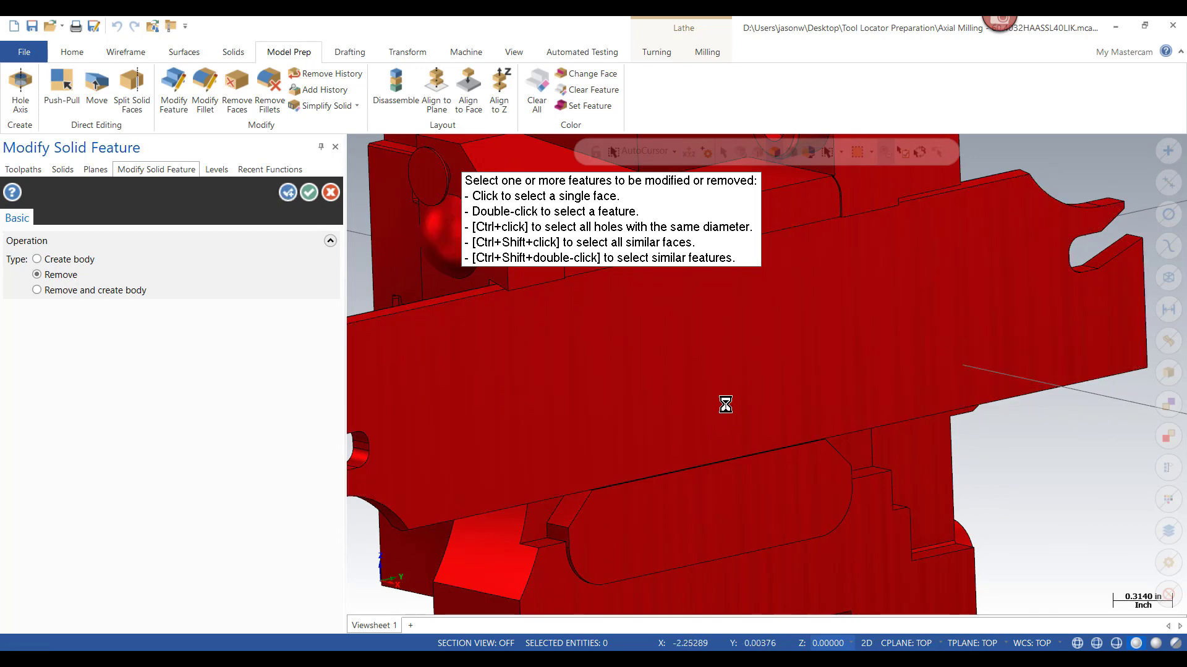
# - Remove the curved relief face beneath the insert seat at the cutoff blade's lower end
pyautogui.scroll(-3, 774, 414)
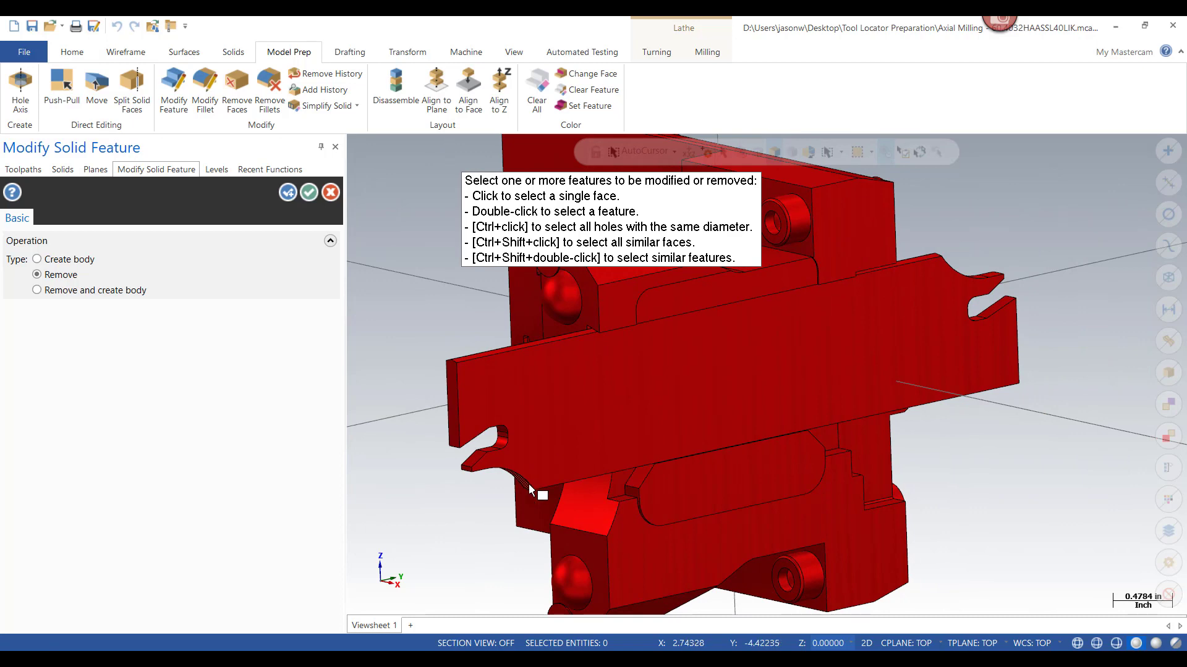
pyautogui.moveTo(528, 484); pyautogui.dragTo(548, 413, button='middle')
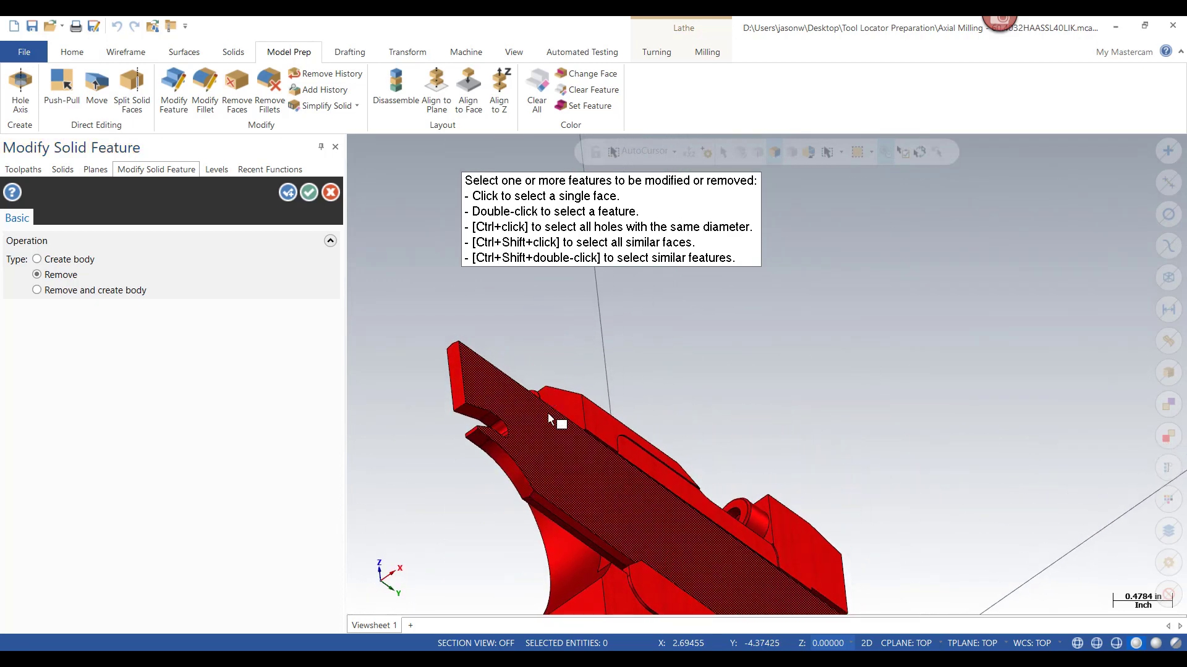
pyautogui.click(523, 485)
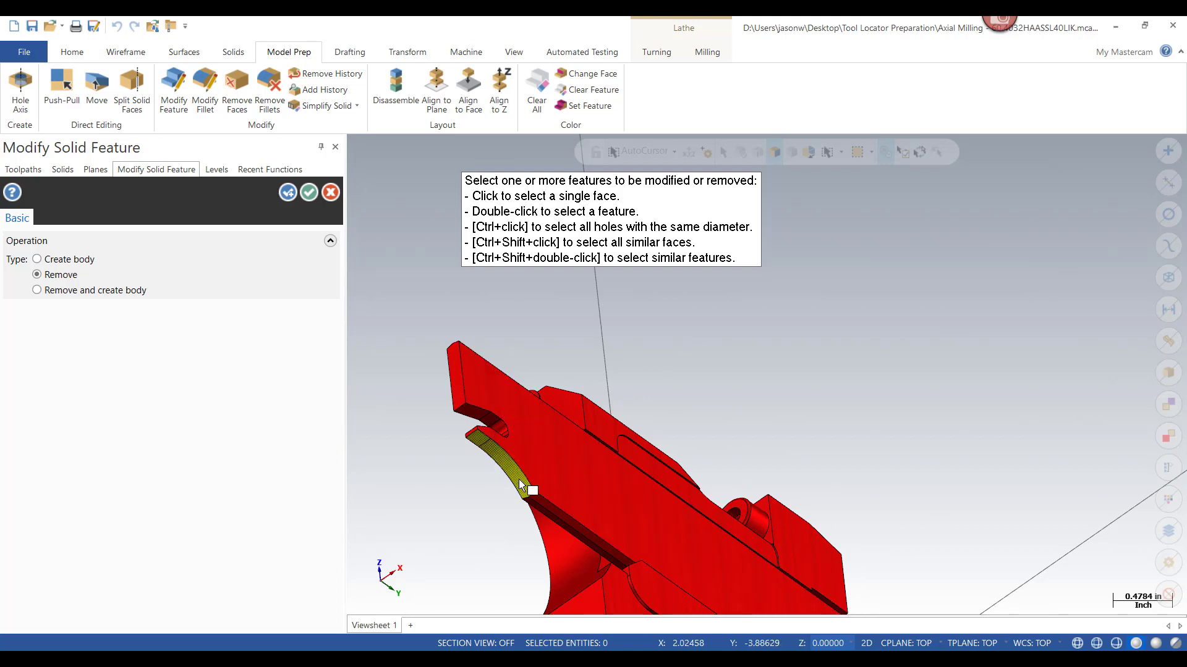
pyautogui.click(289, 193)
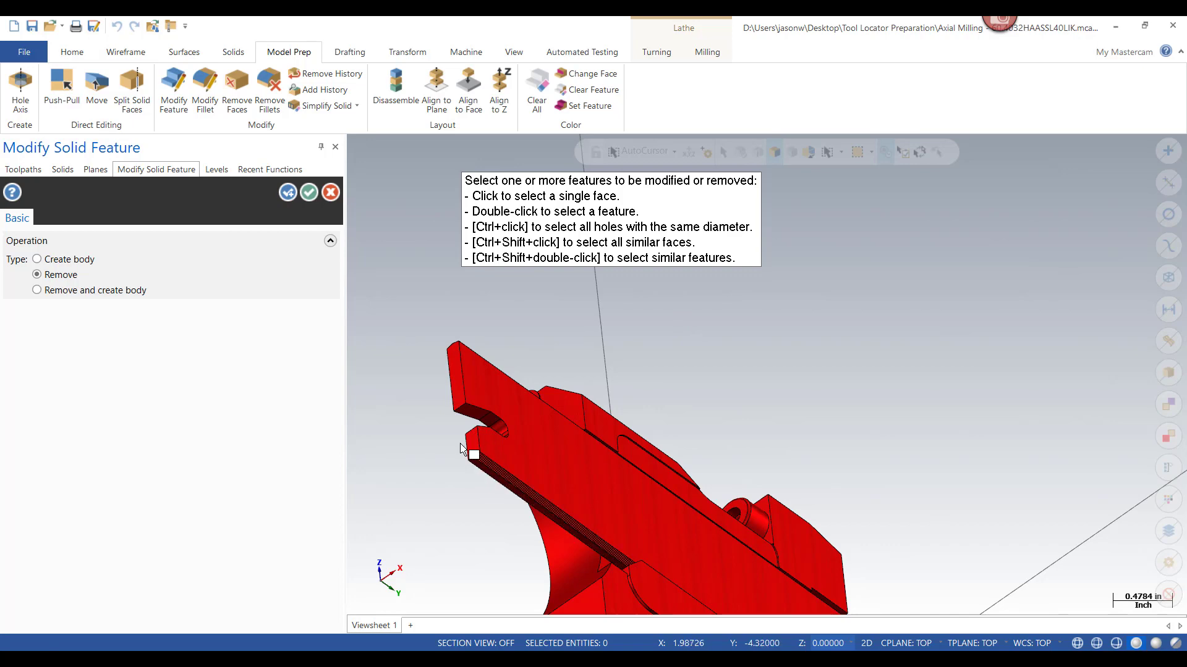
# - Remove the curved relief faces beneath the insert seat at the cutoff blade's opposite end
pyautogui.scroll(-2, 784, 424)
pyautogui.moveTo(1064, 471); pyautogui.dragTo(710, 364, button='middle')
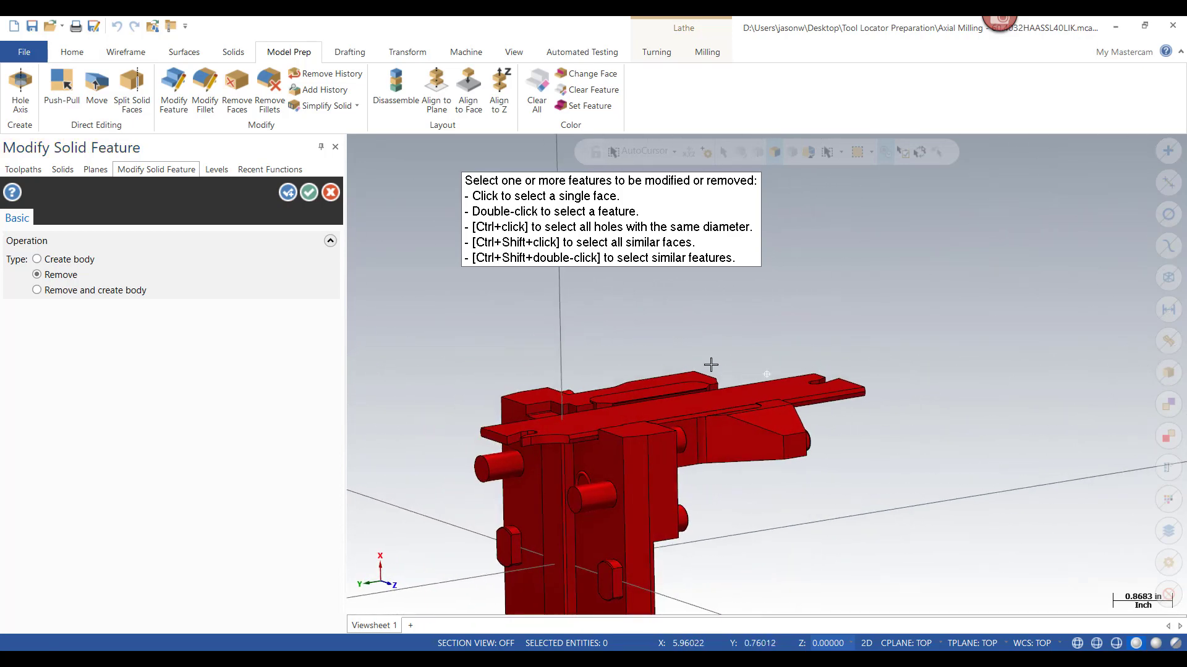
pyautogui.click(526, 440)
pyautogui.click(555, 442)
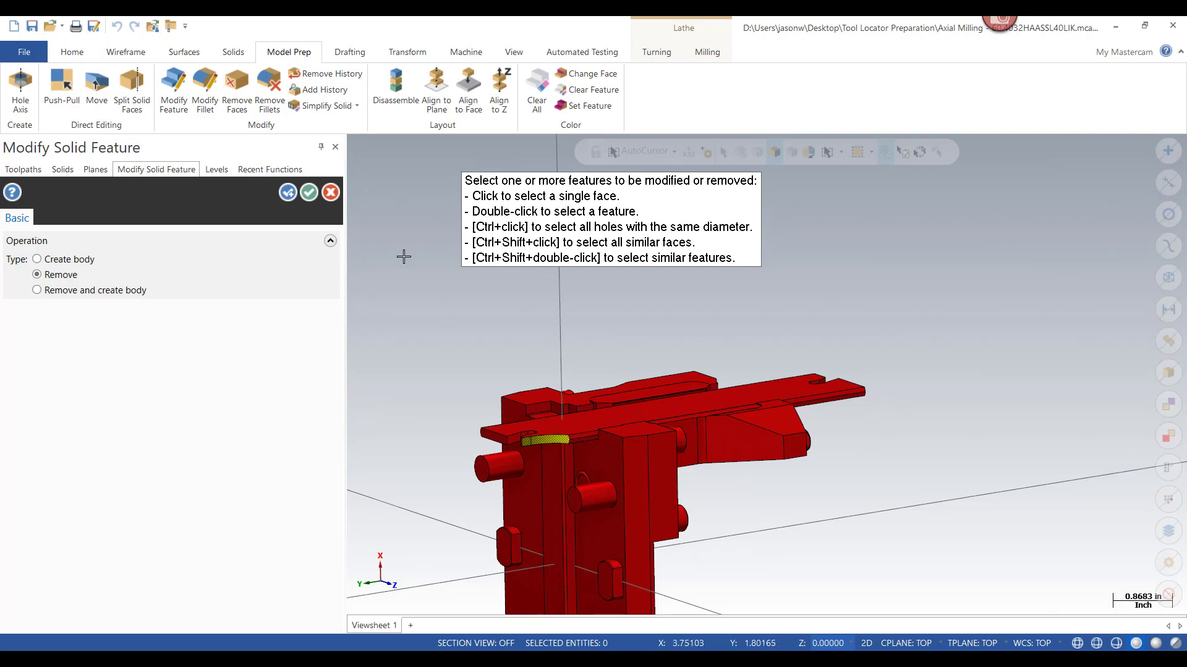
pyautogui.click(288, 192)
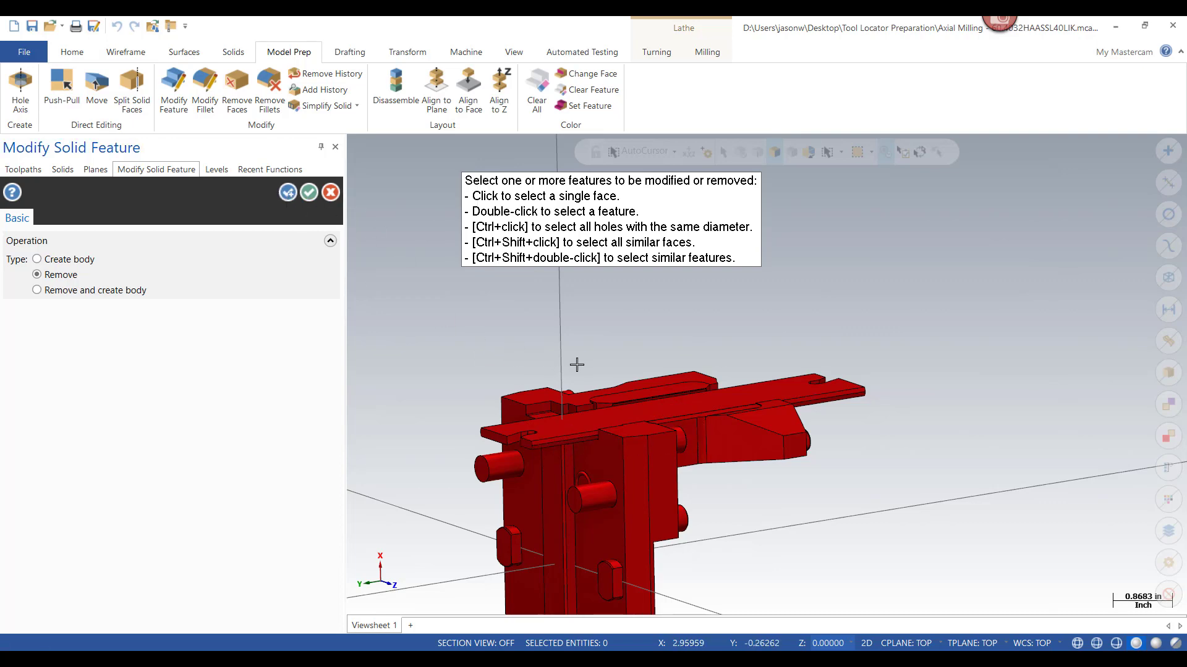
# - Select the insert slot walls and adjoining end faces at both ends of the cutoff blade and remove them, leaving plain straight ends
pyautogui.moveTo(887, 334); pyautogui.dragTo(790, 296, button='middle')
pyautogui.moveTo(866, 530); pyautogui.dragTo(939, 437, button='middle')
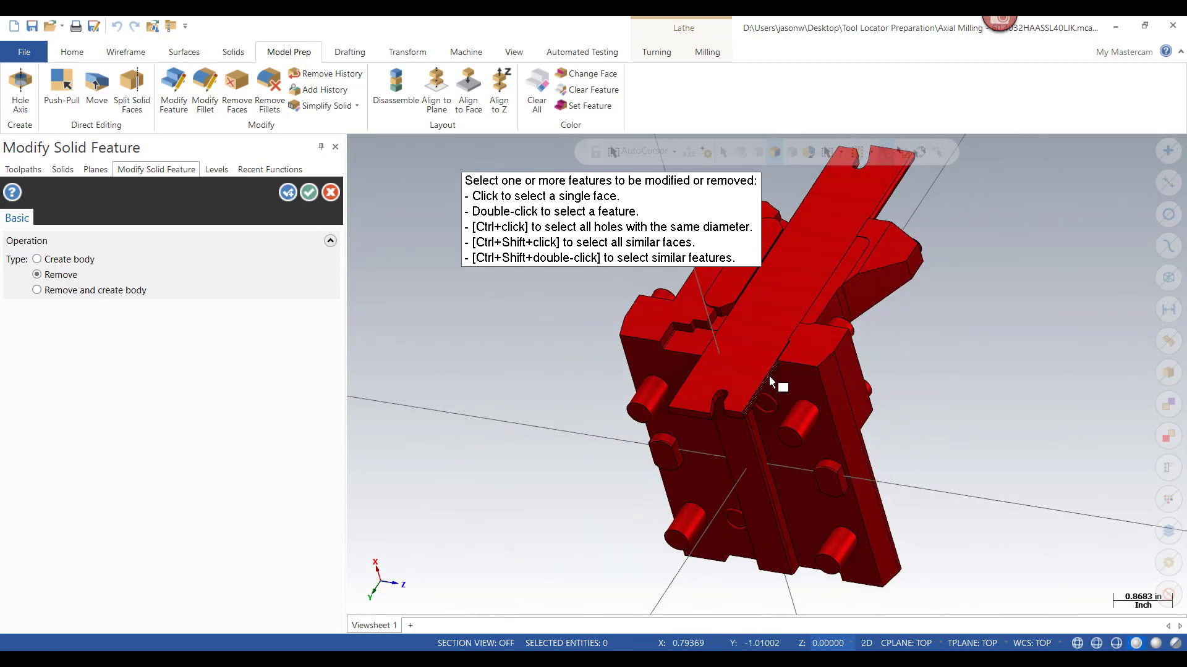
pyautogui.scroll(6, 735, 422)
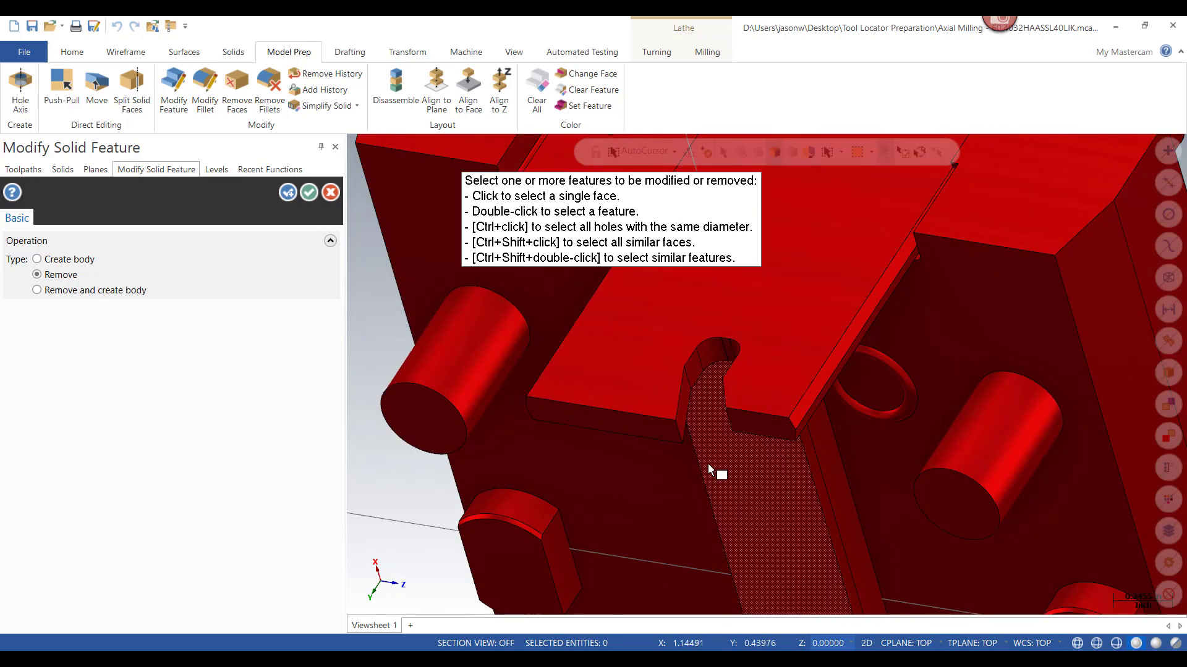
pyautogui.click(682, 411)
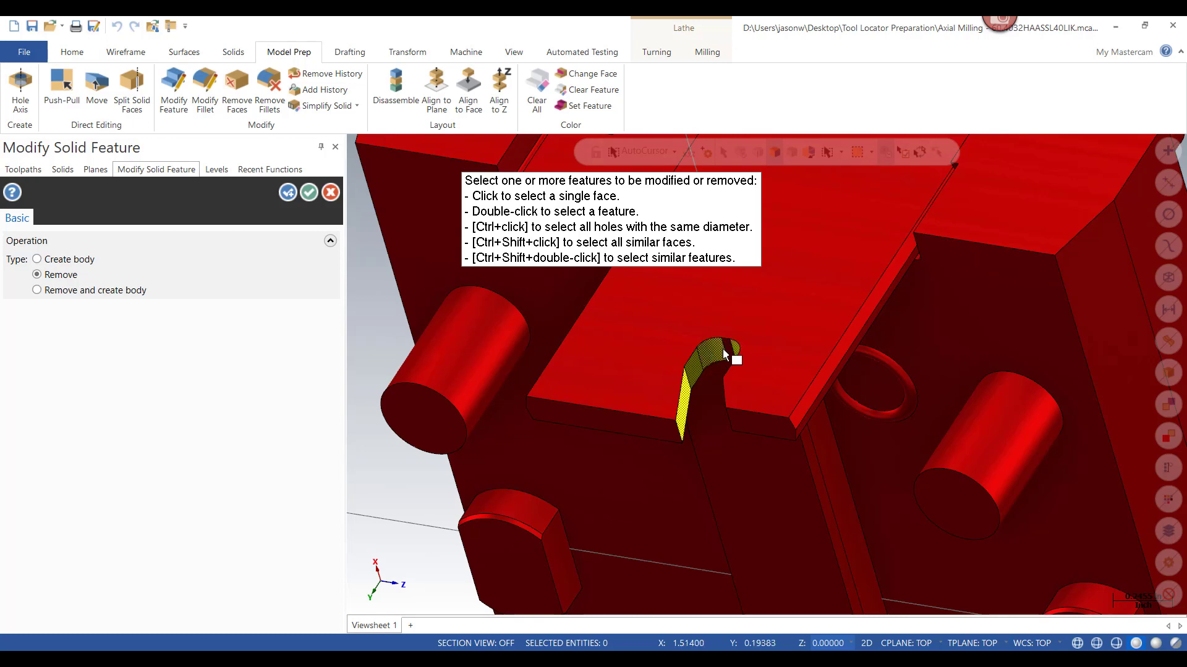
pyautogui.click(730, 353)
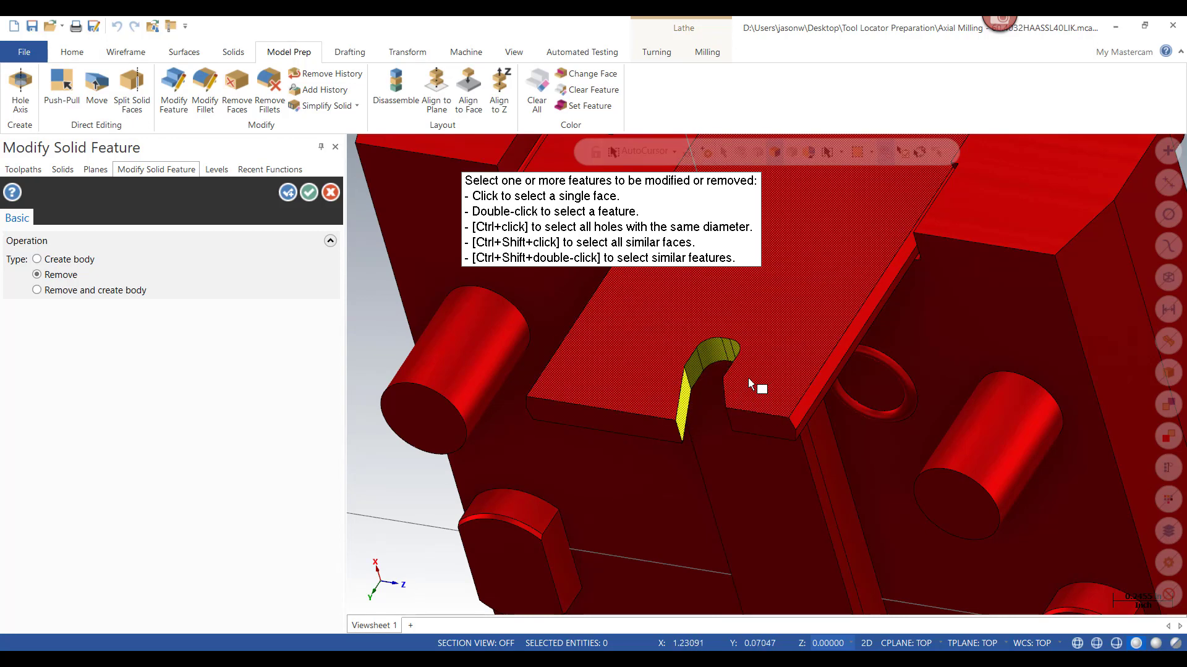
pyautogui.moveTo(754, 389); pyautogui.dragTo(819, 400, button='middle')
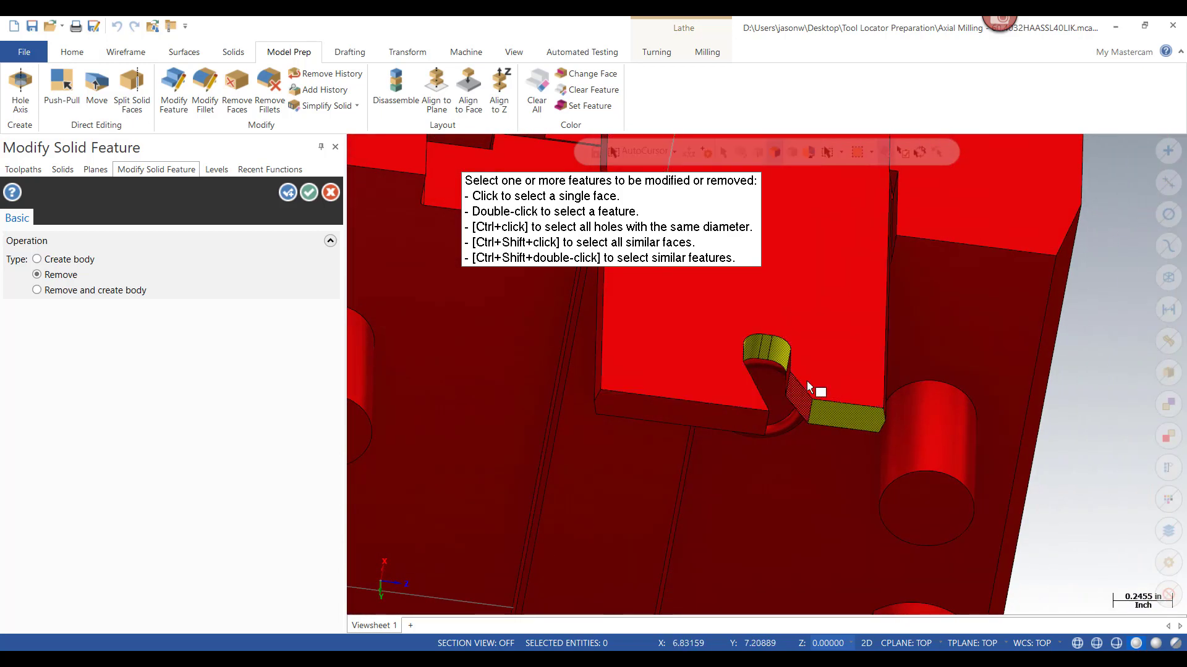
pyautogui.click(806, 387)
pyautogui.moveTo(825, 349); pyautogui.dragTo(797, 379, button='middle')
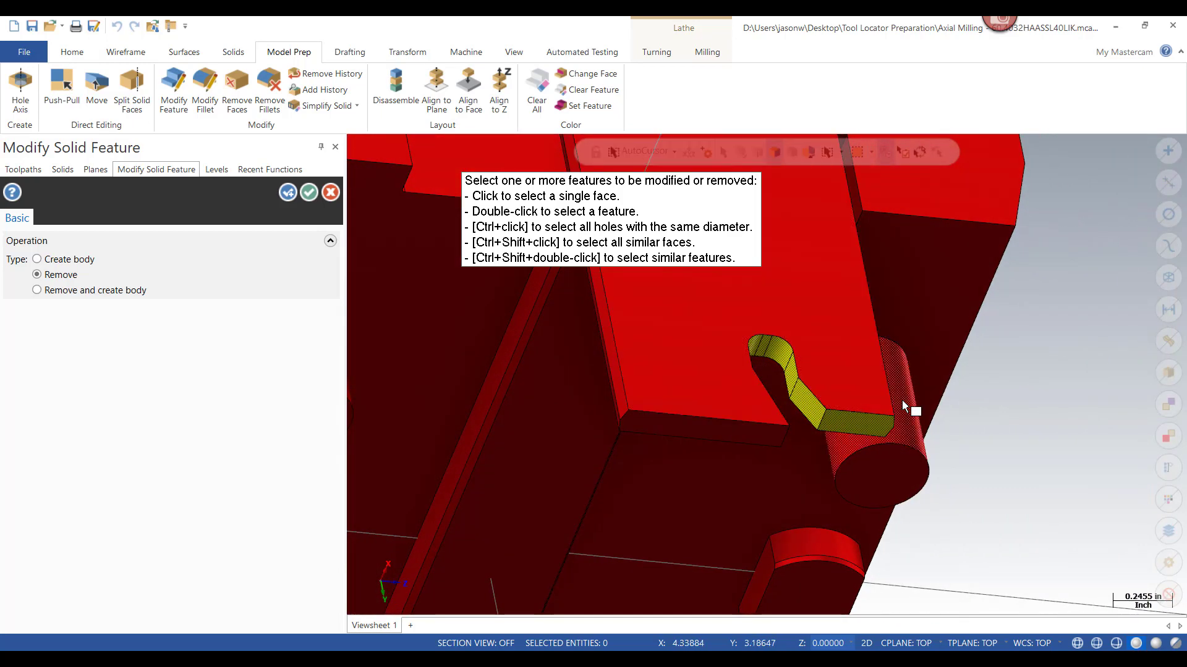
pyautogui.scroll(-3, 903, 406)
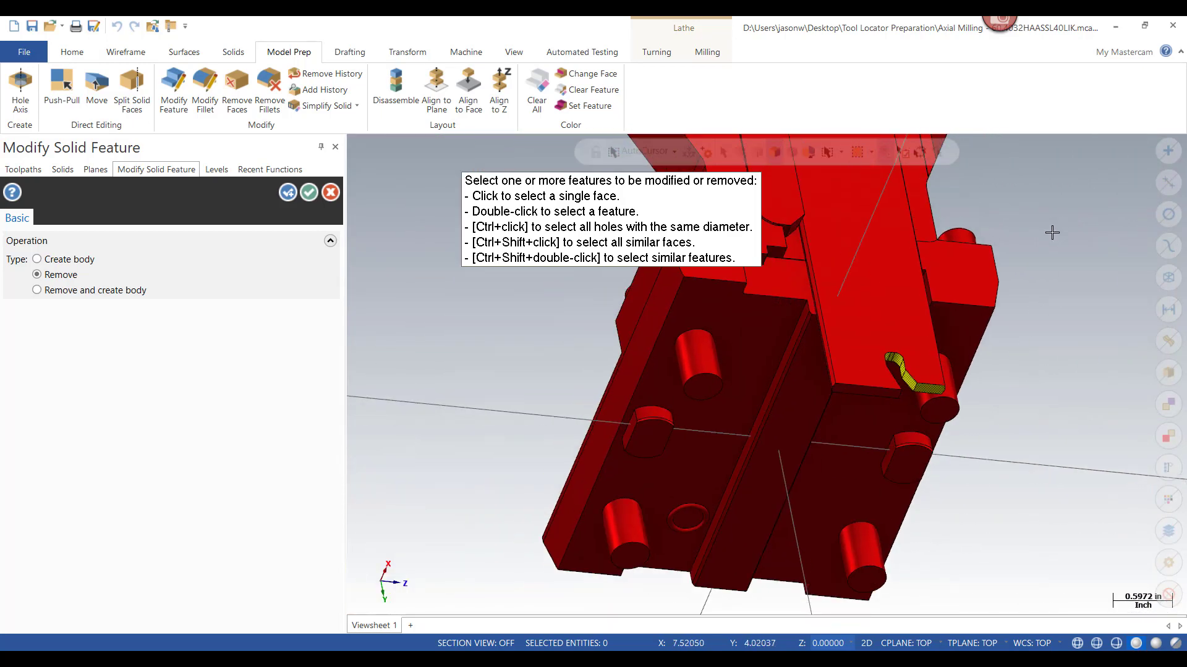
pyautogui.moveTo(1052, 232); pyautogui.dragTo(936, 248, button='middle')
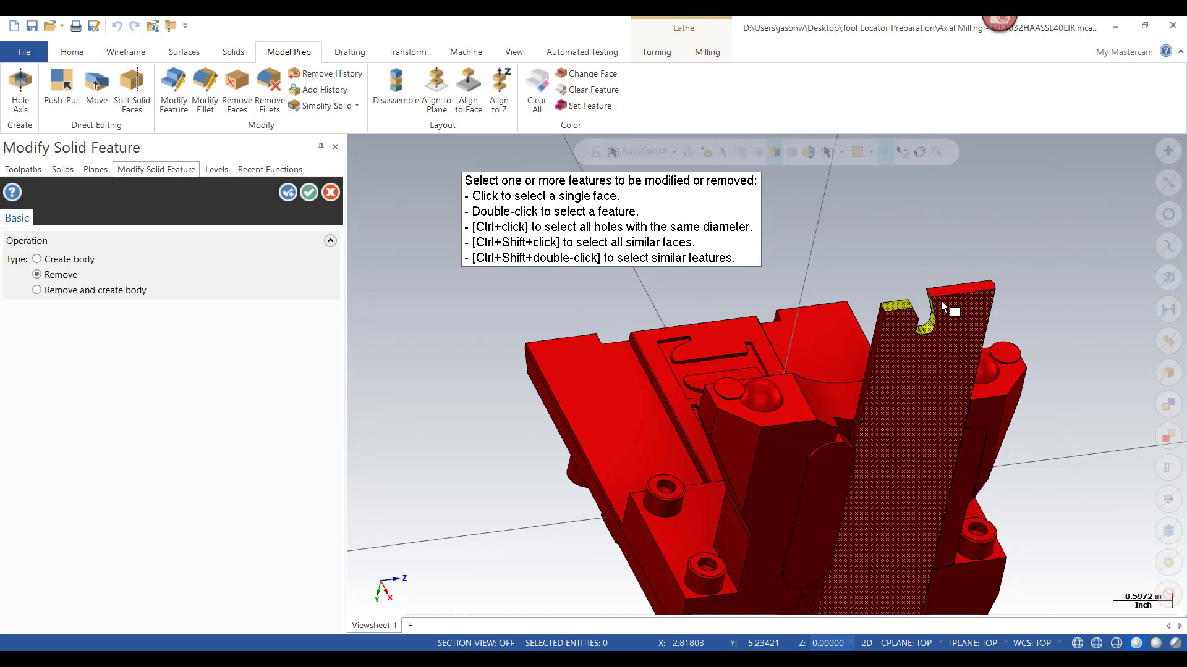
pyautogui.click(288, 192)
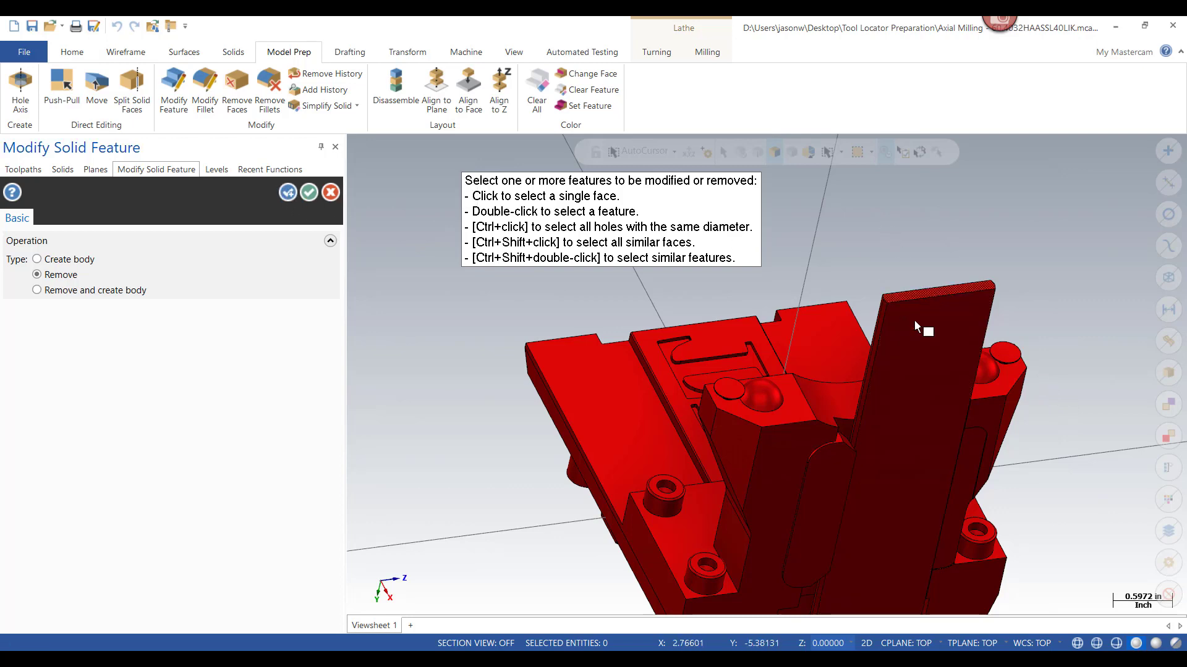
# - Select all remaining faces of the flat cutoff blade, remove it from the holder, and finish Modify Feature in an isometric view
pyautogui.scroll(-2, 1014, 362)
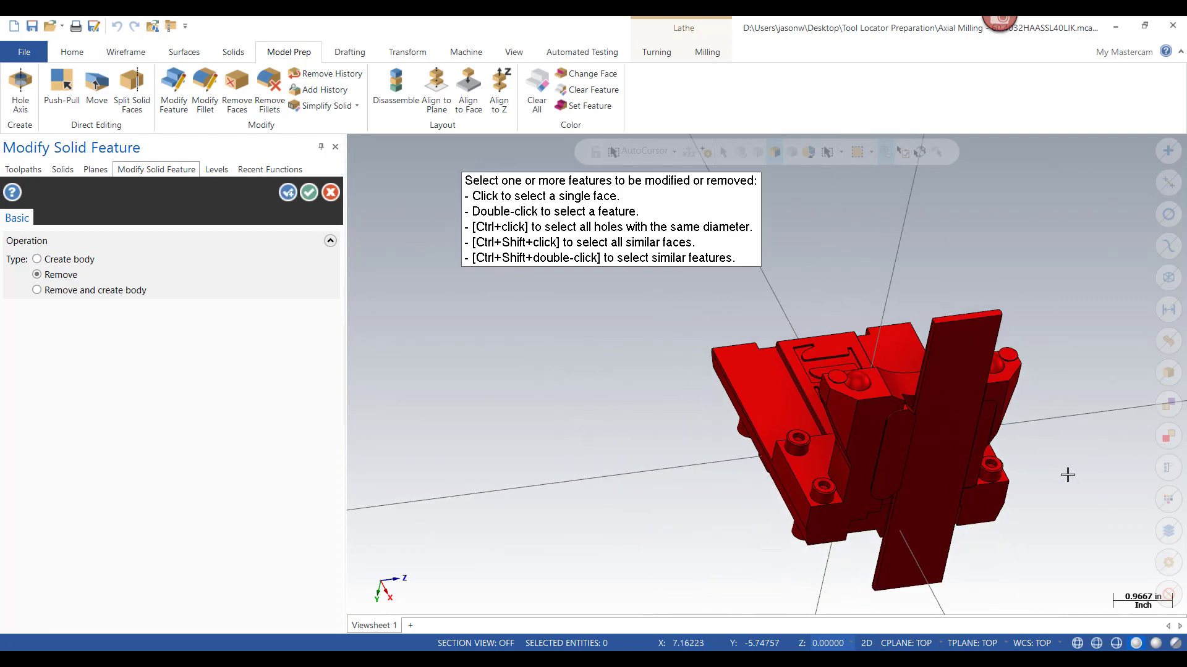
pyautogui.moveTo(1065, 477)
pyautogui.mouseDown(button='middle')
pyautogui.moveTo(1038, 363)
pyautogui.moveTo(960, 453)
pyautogui.moveTo(983, 495)
pyautogui.moveTo(957, 440)
pyautogui.mouseUp(button='middle')
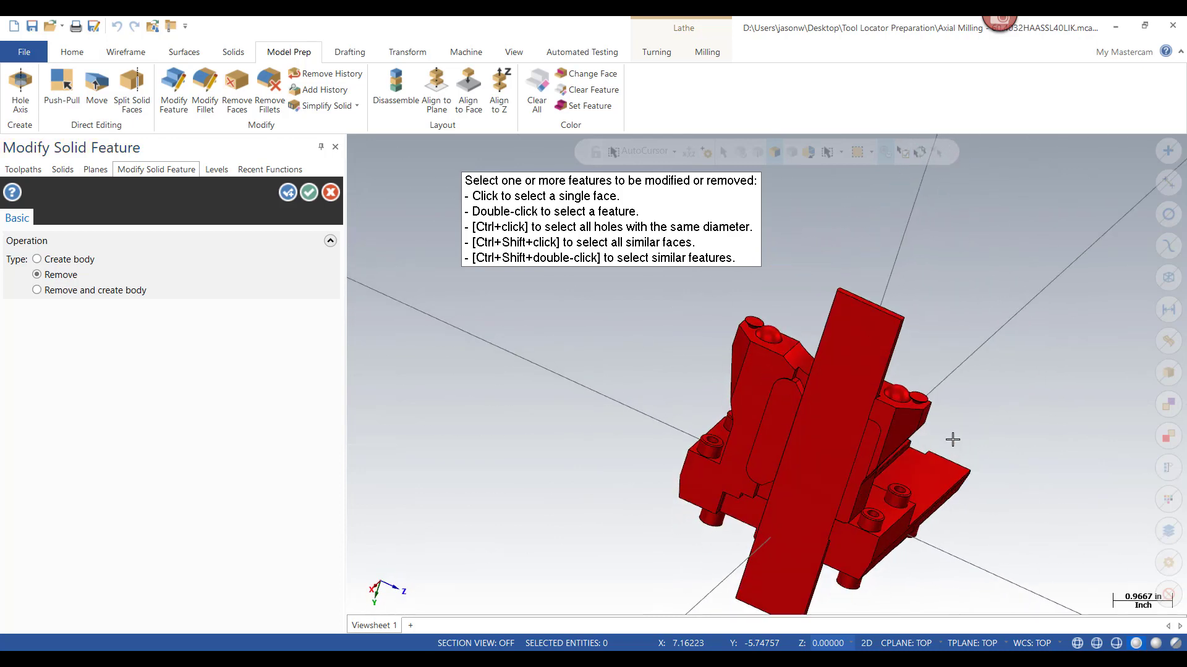
pyautogui.click(847, 371)
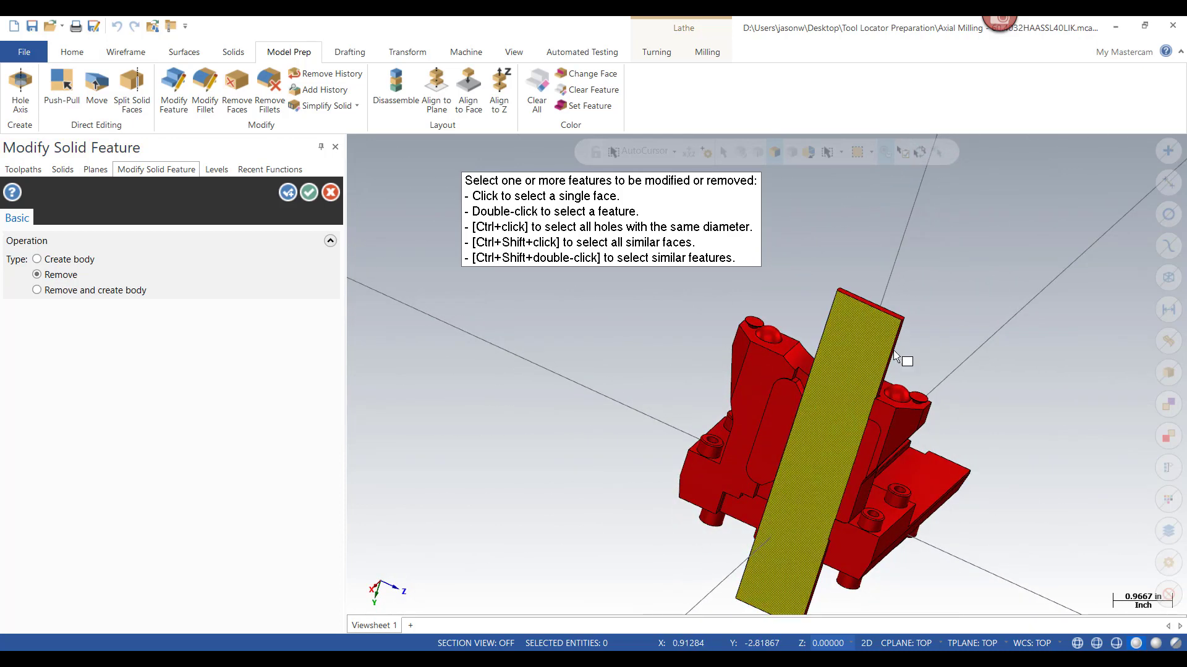
pyautogui.moveTo(1022, 294); pyautogui.dragTo(610, 424, button='middle')
pyautogui.scroll(2, 611, 425)
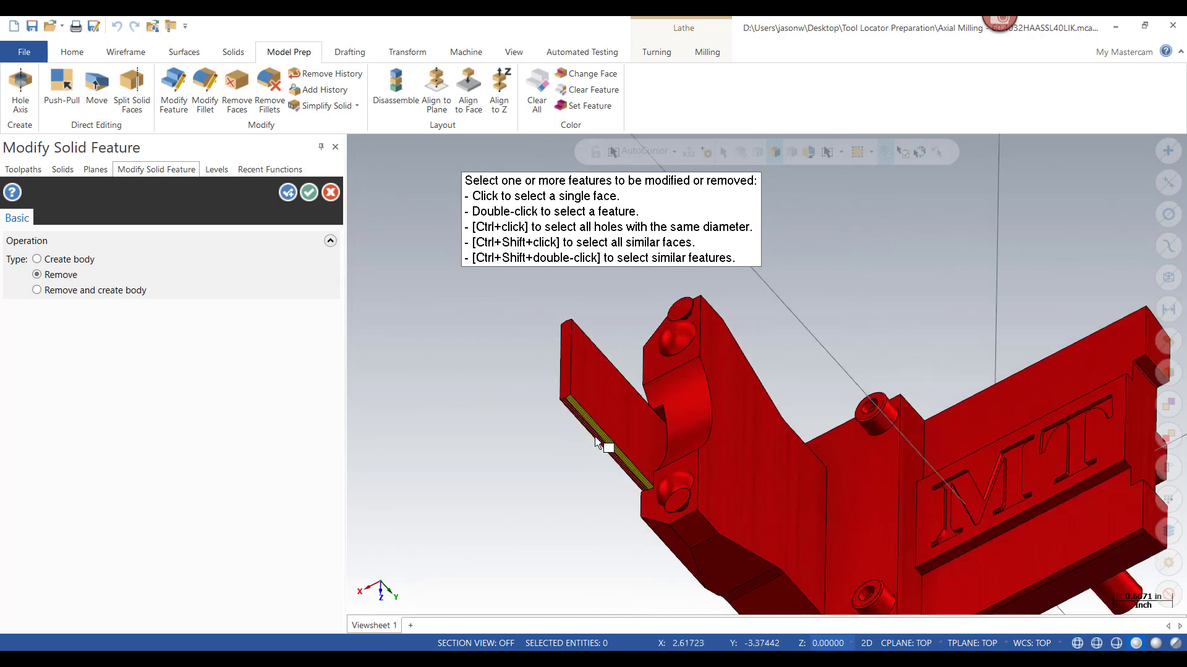
pyautogui.doubleClick(604, 399)
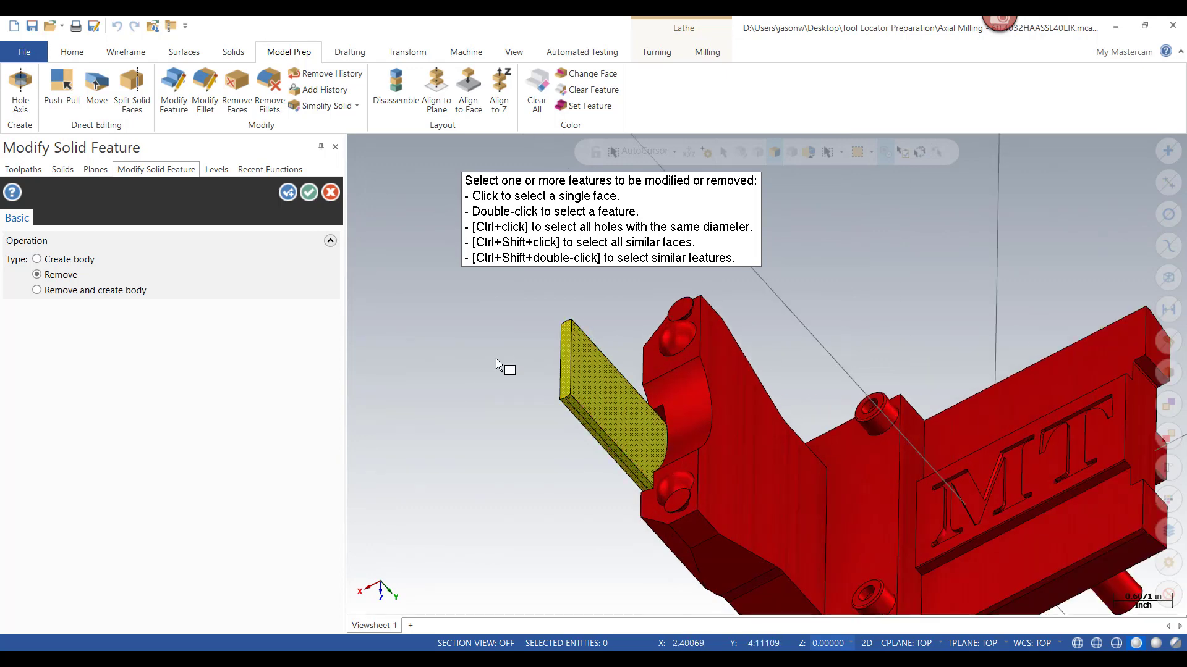
pyautogui.moveTo(496, 364); pyautogui.dragTo(854, 451, button='middle')
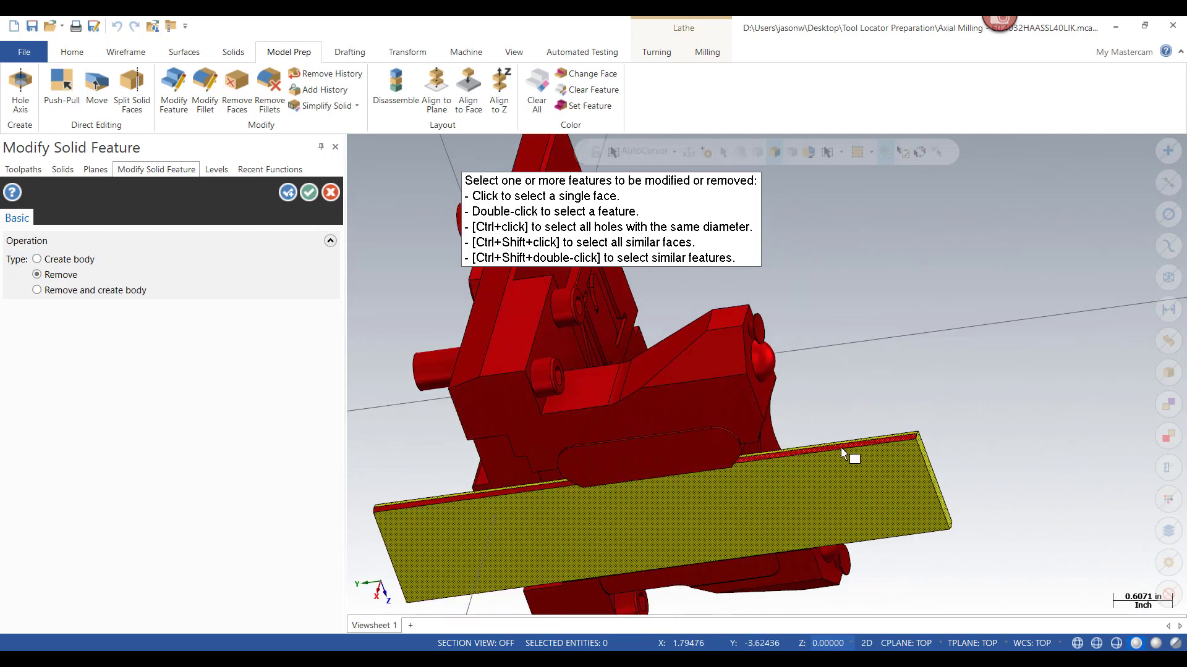
pyautogui.click(890, 449)
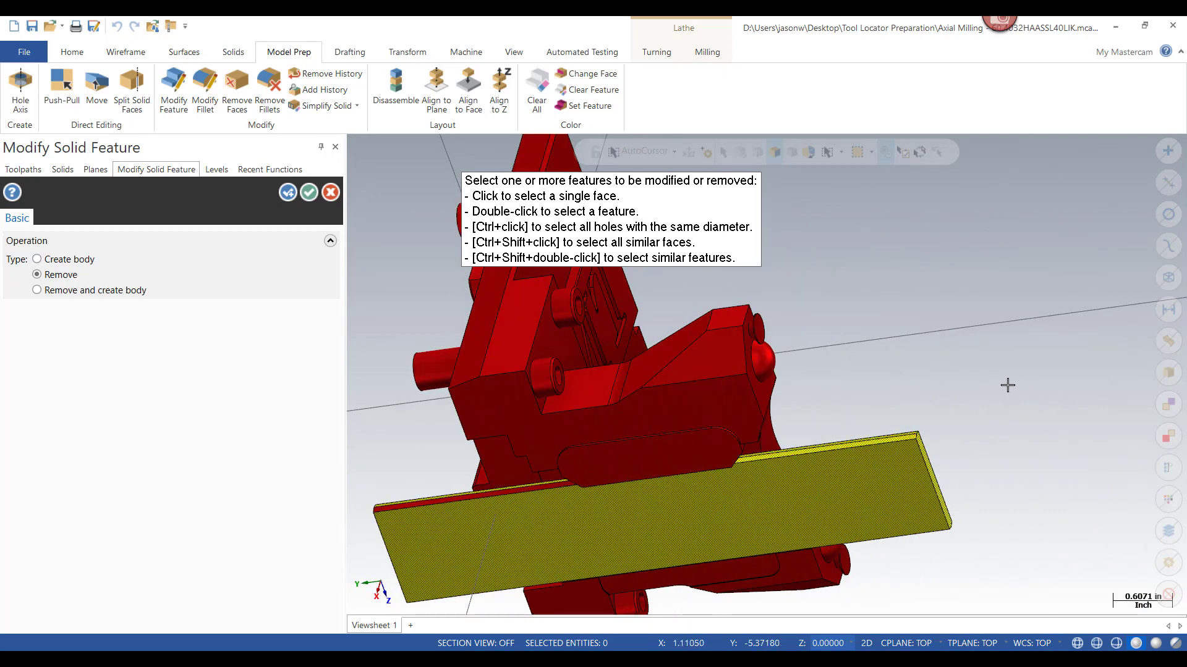
pyautogui.moveTo(935, 355); pyautogui.dragTo(1088, 349, button='middle')
pyautogui.click(906, 306)
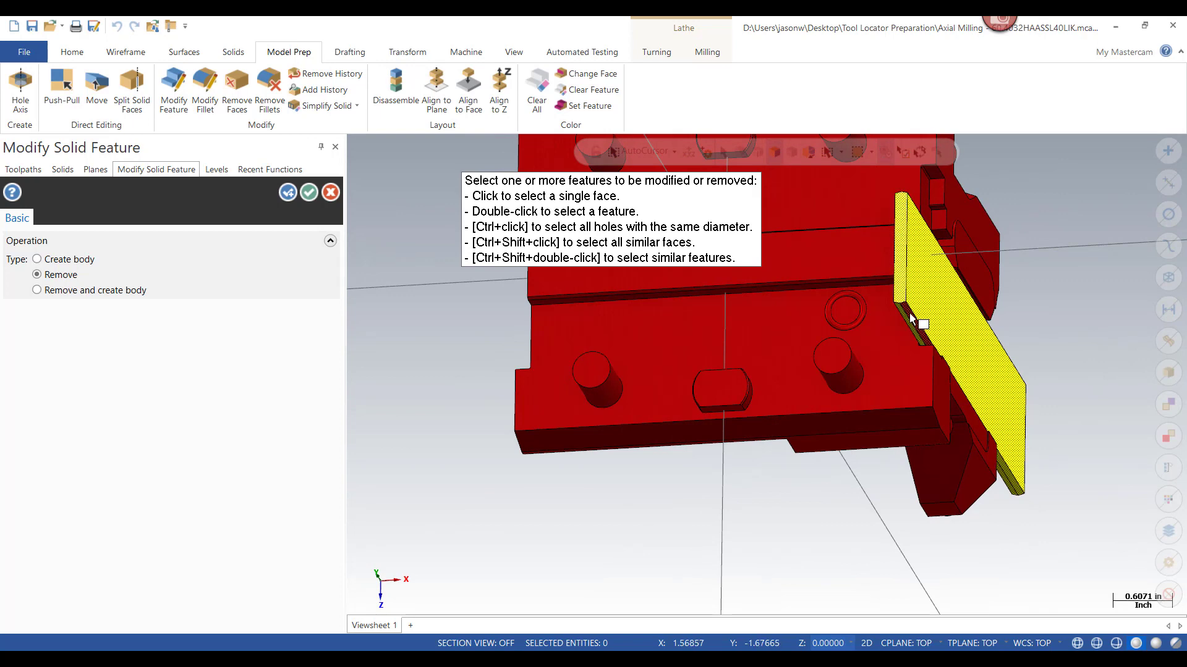
pyautogui.moveTo(1070, 268); pyautogui.dragTo(1133, 410, button='middle')
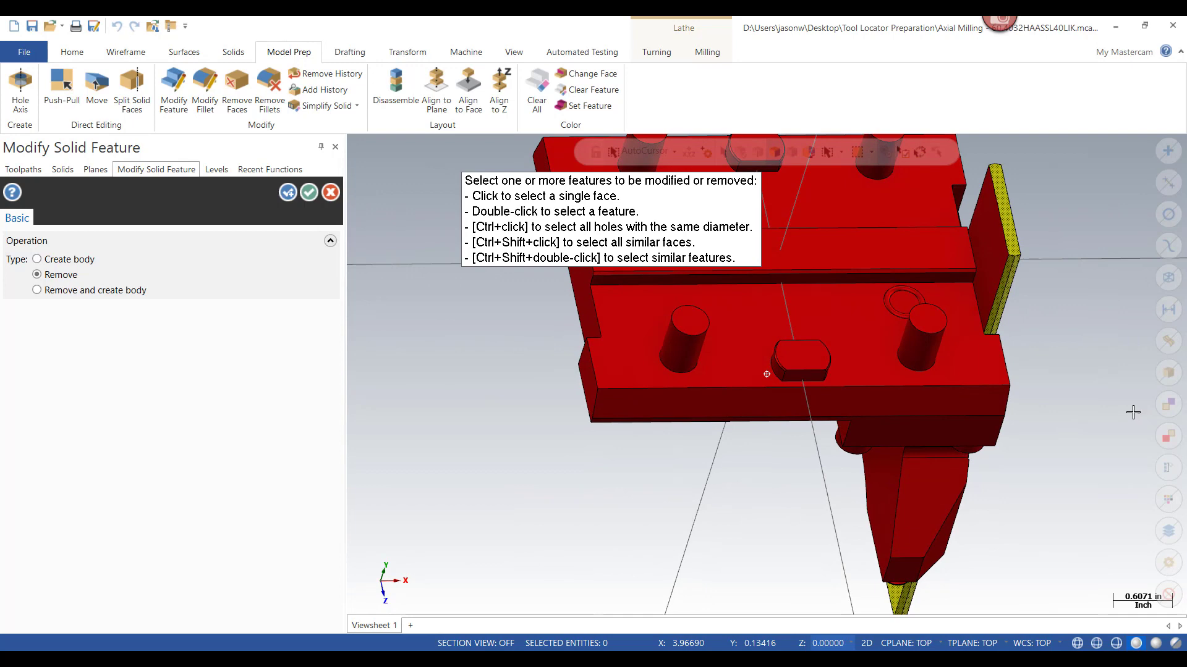
pyautogui.click(992, 258)
pyautogui.moveTo(1071, 475); pyautogui.dragTo(637, 276, button='middle')
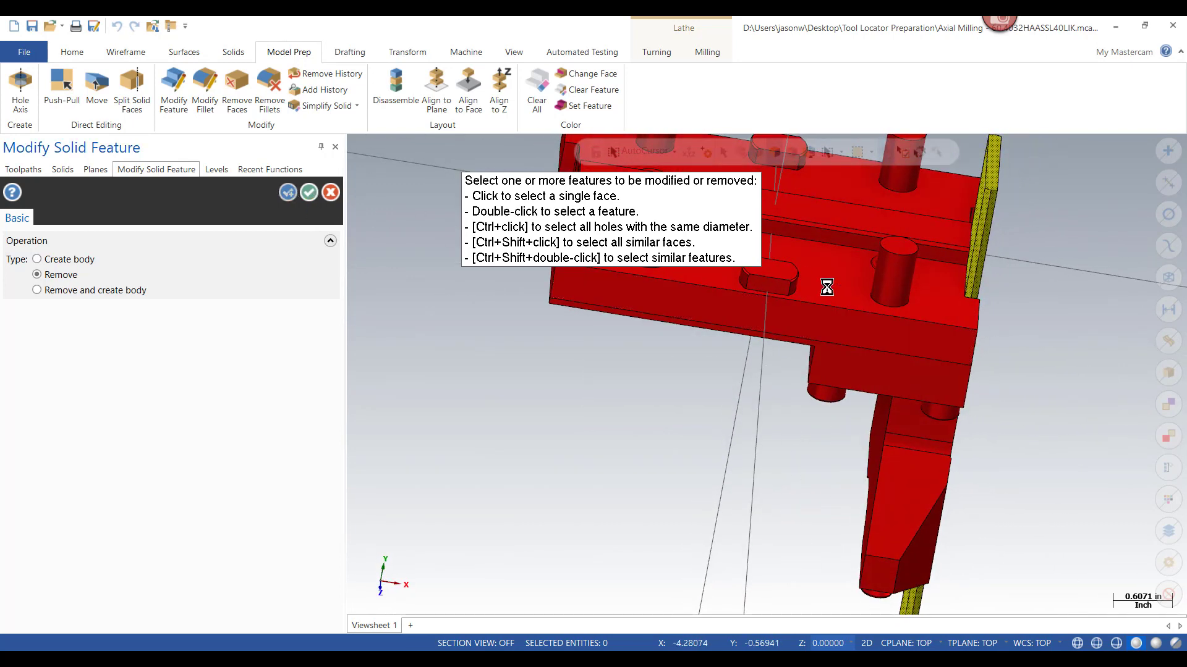
pyautogui.moveTo(1073, 358)
pyautogui.mouseDown(button='middle')
pyautogui.moveTo(914, 352)
pyautogui.moveTo(861, 388)
pyautogui.moveTo(781, 416)
pyautogui.moveTo(784, 332)
pyautogui.moveTo(861, 373)
pyautogui.mouseUp(button='middle')
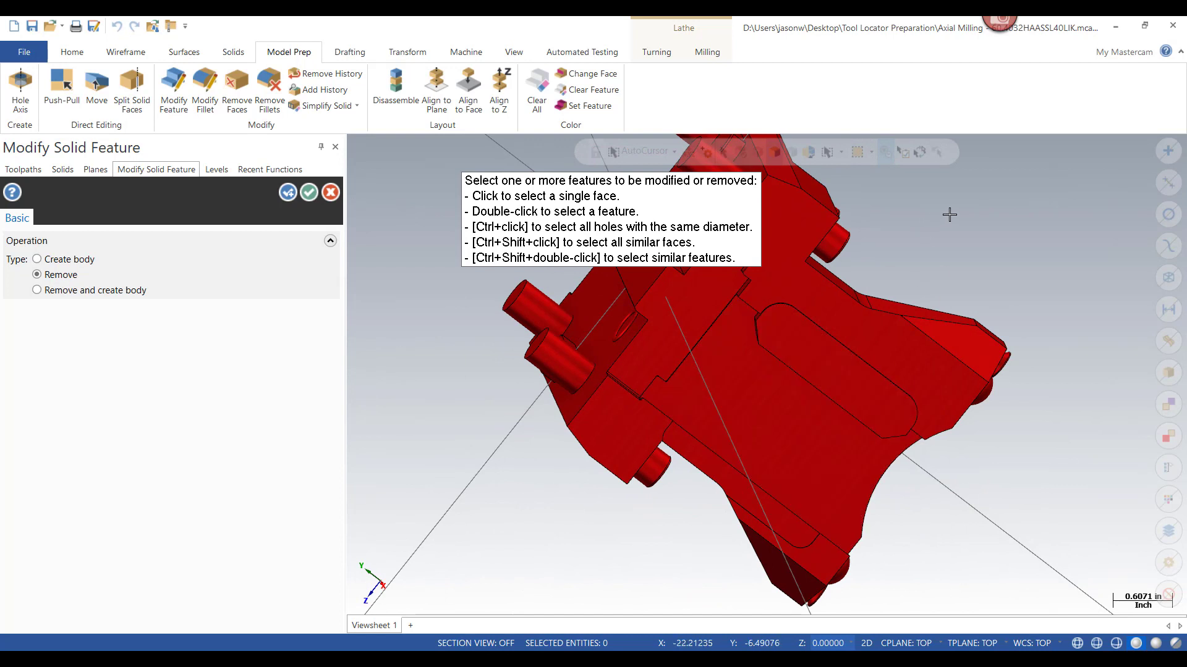
pyautogui.click(309, 193)
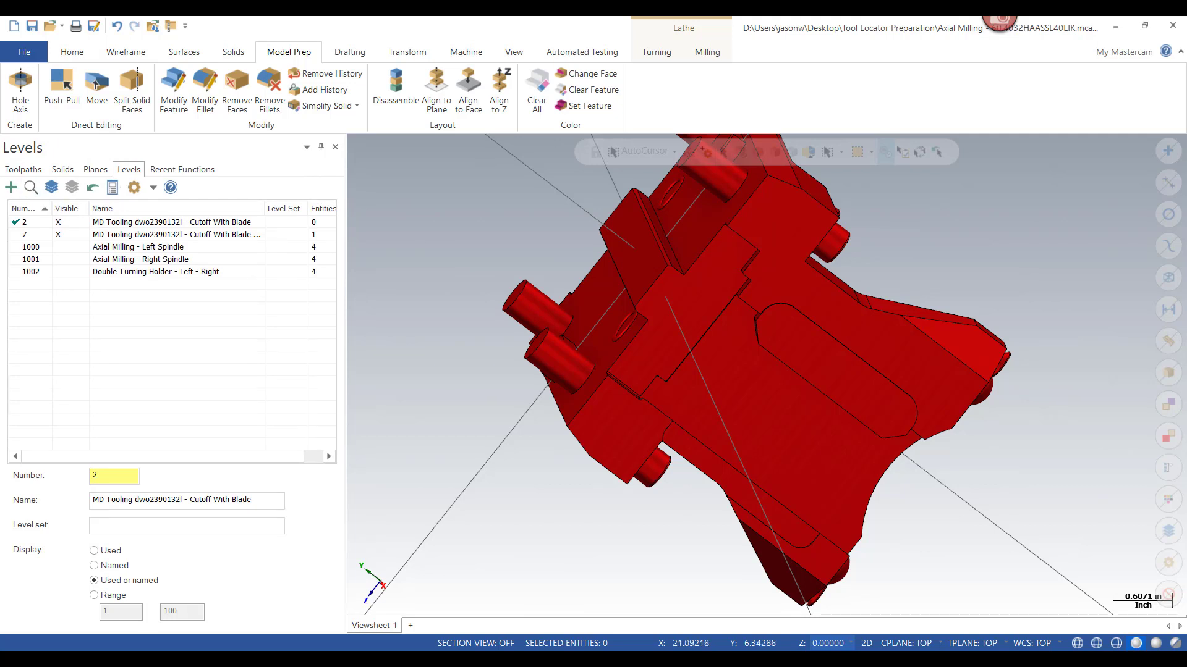
pyautogui.hotkey('alt', '7')
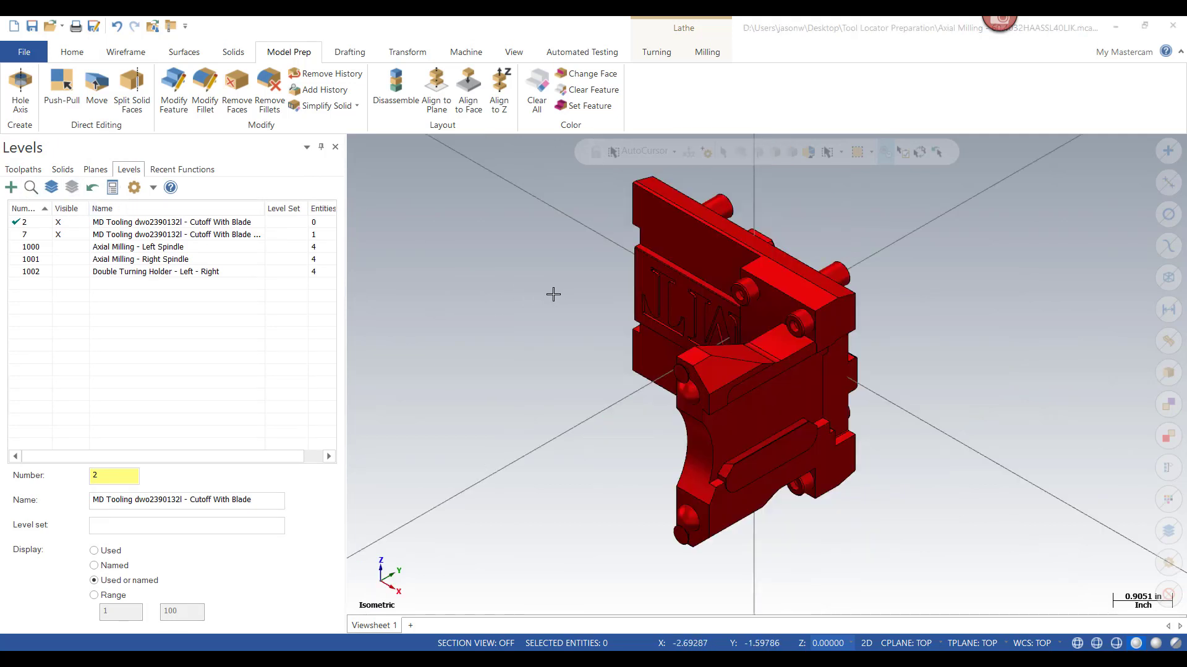